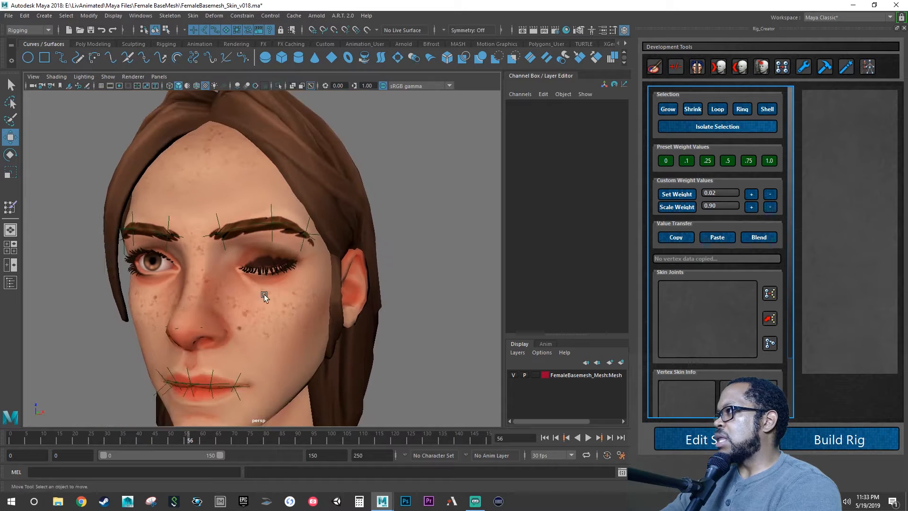
Step: Play through the blink animation on the timeline and return to frame 0
key(alt+v)
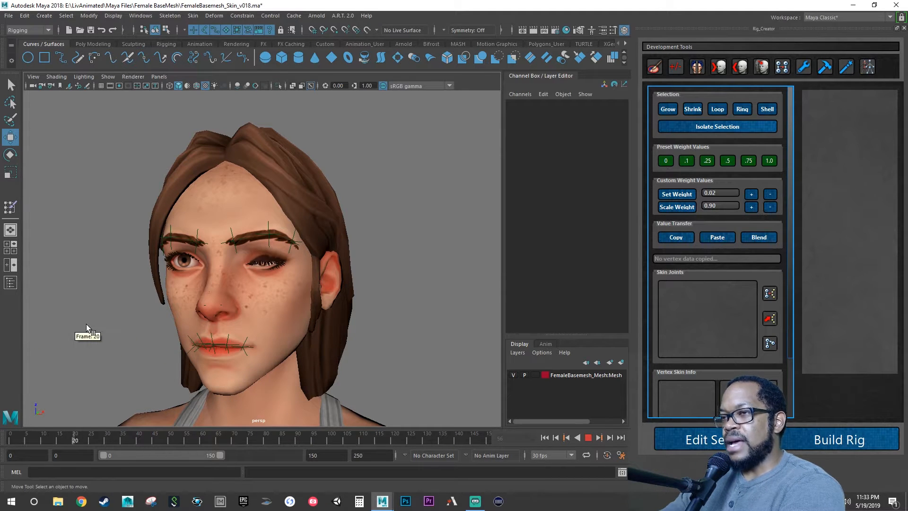
key(Escape)
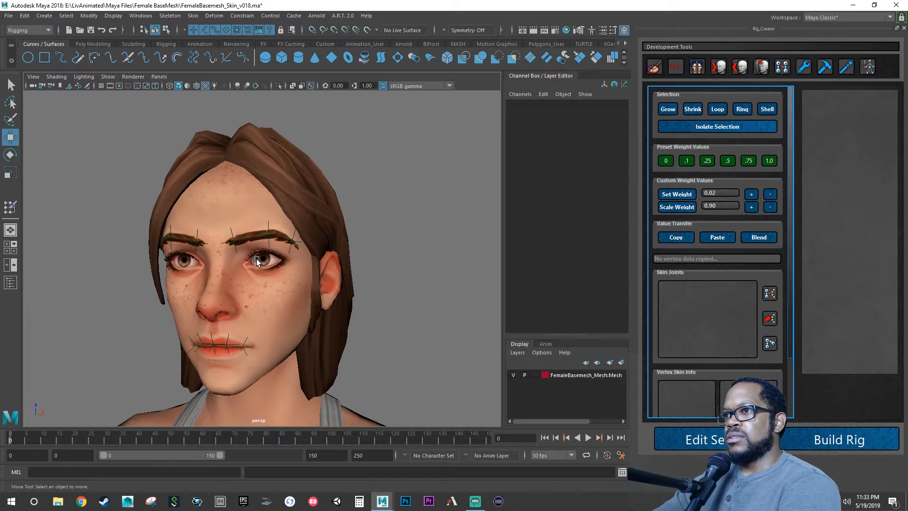
Step: Display the joints in the viewport around the character's left eye
scroll(251, 260, up, 6)
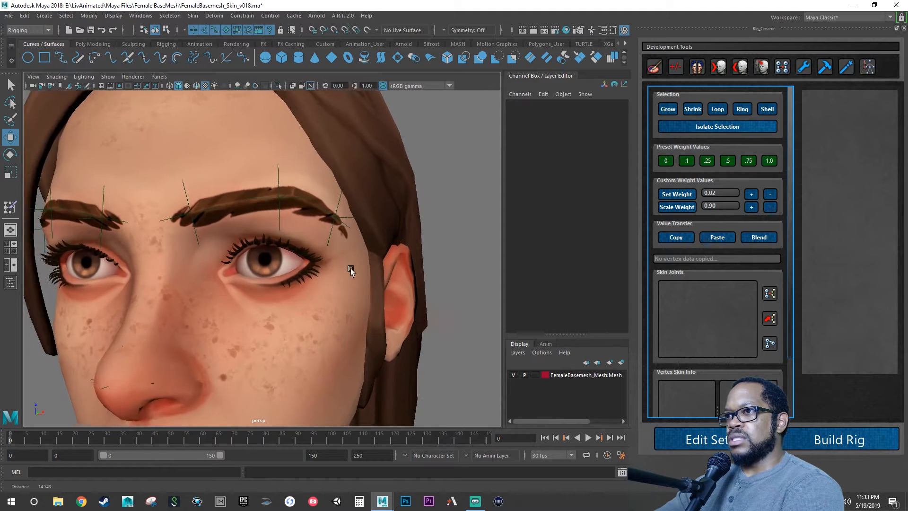
alt+right_drag(351, 268, 466, 286)
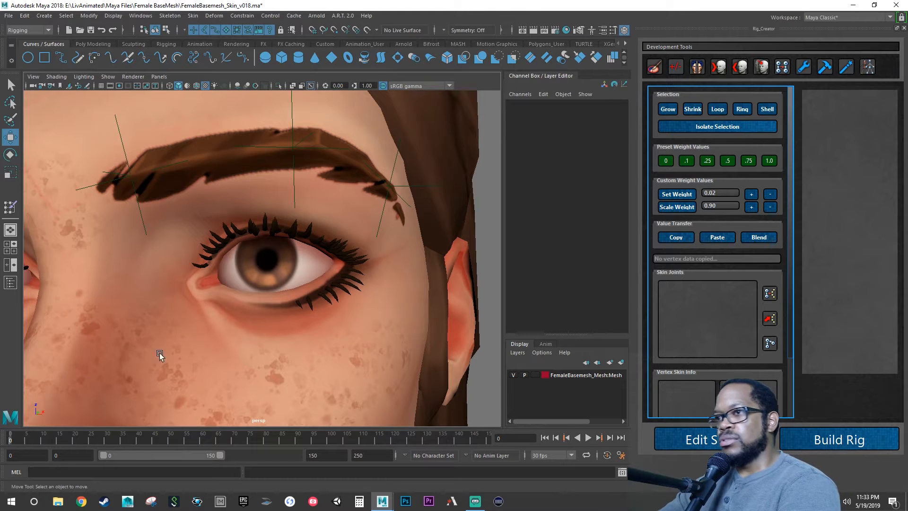
click(110, 77)
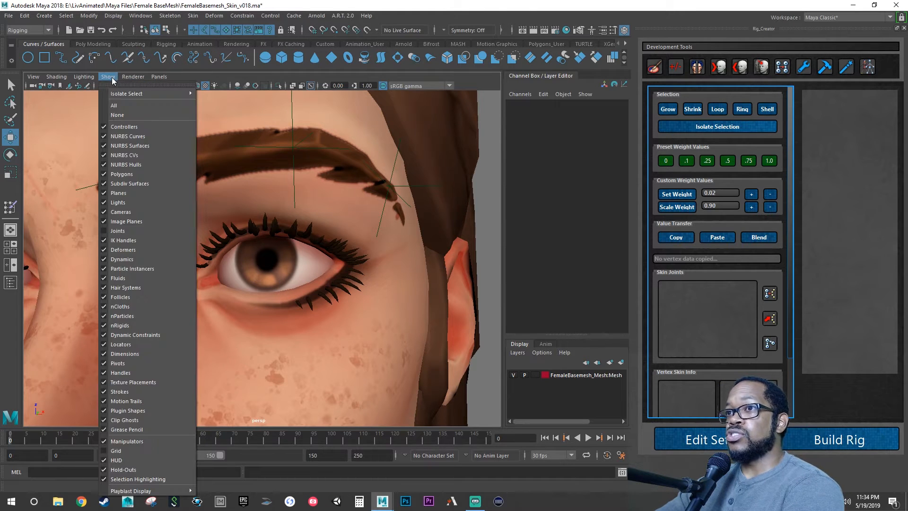
click(117, 231)
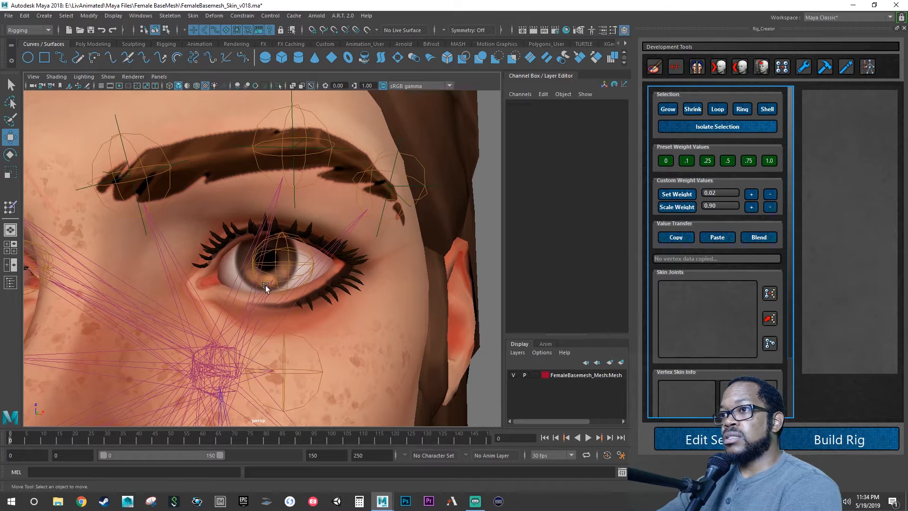
Step: Open the Outliner, select jnt_eyelid_l_upper and delete its keyframes around frame 30
click(10, 283)
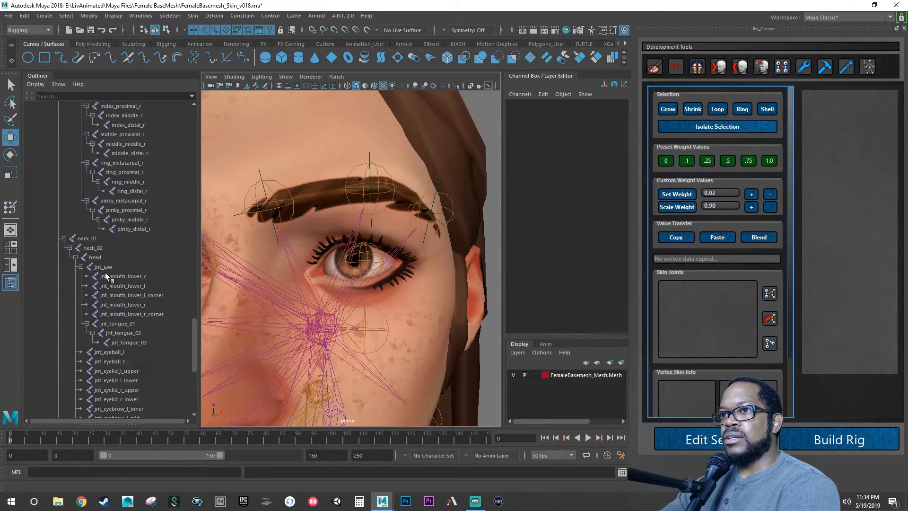
click(114, 371)
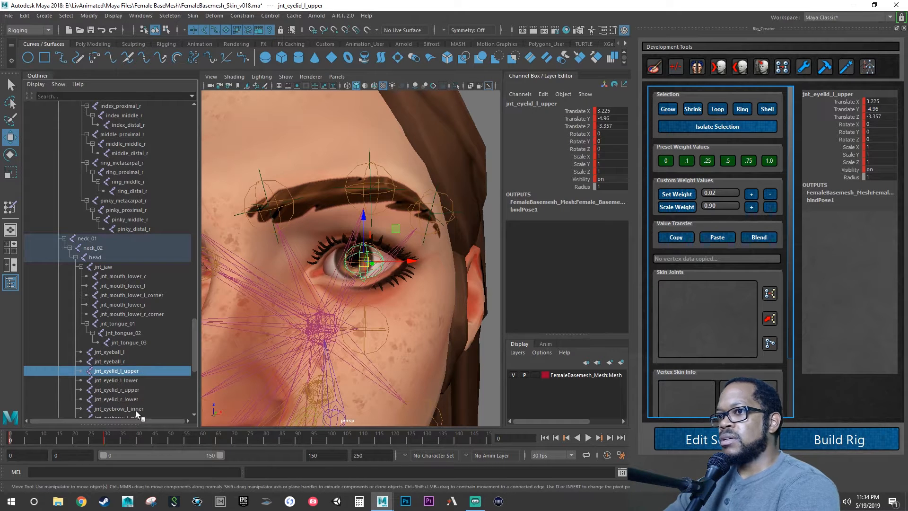
click(106, 440)
shift+drag(110, 441, 96, 440)
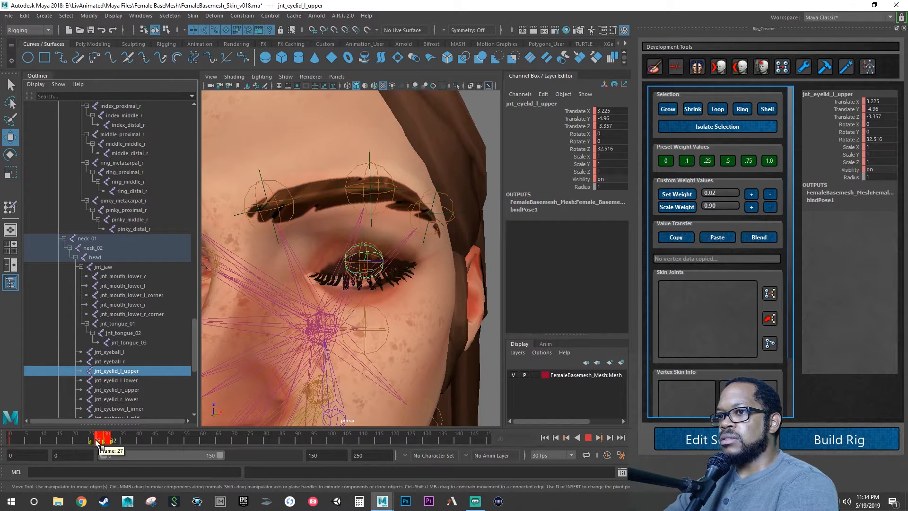
right_click(102, 440)
click(126, 321)
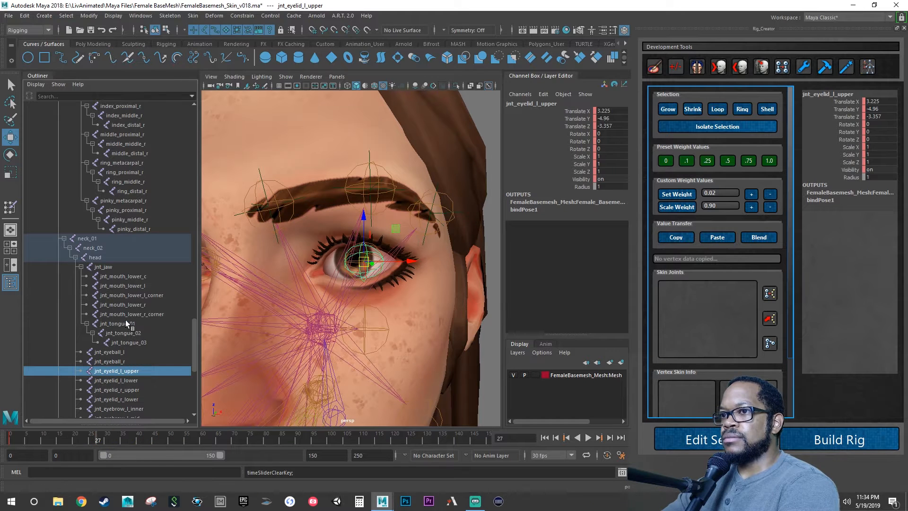
Step: Delete the key on jnt_eyelid_l_upper at frame 0 and test the playback from there
click(11, 439)
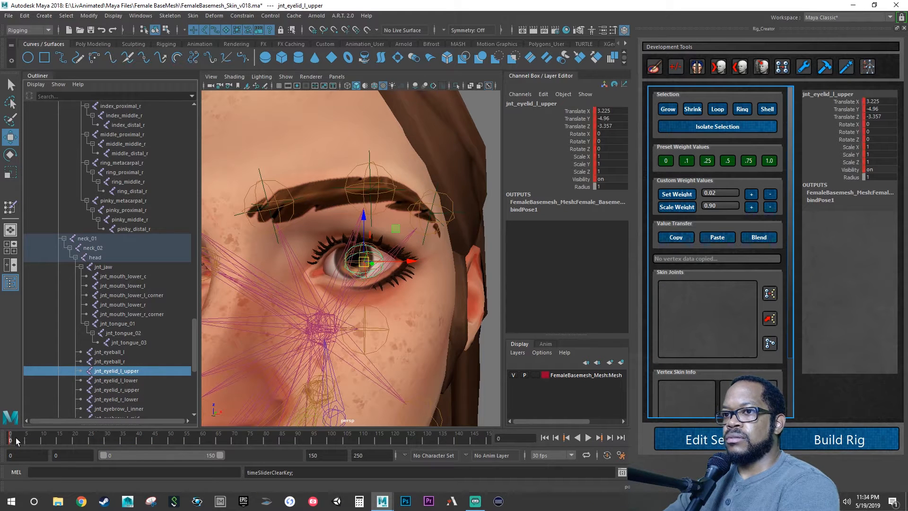
right_click(17, 441)
click(50, 319)
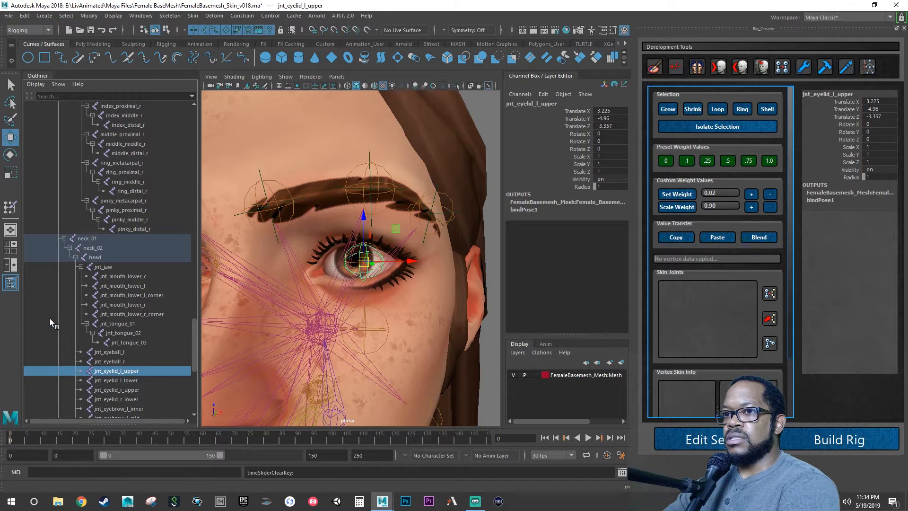
key(alt+v)
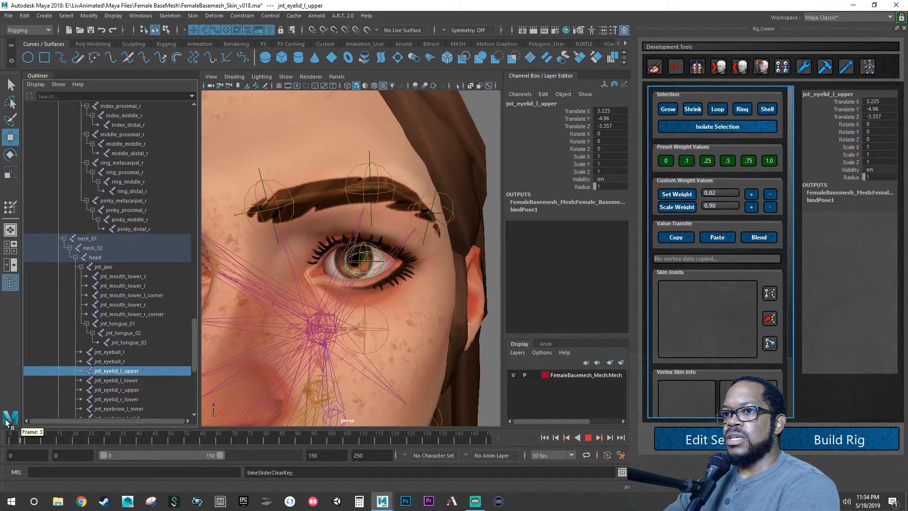
drag(5, 420, 1, 425)
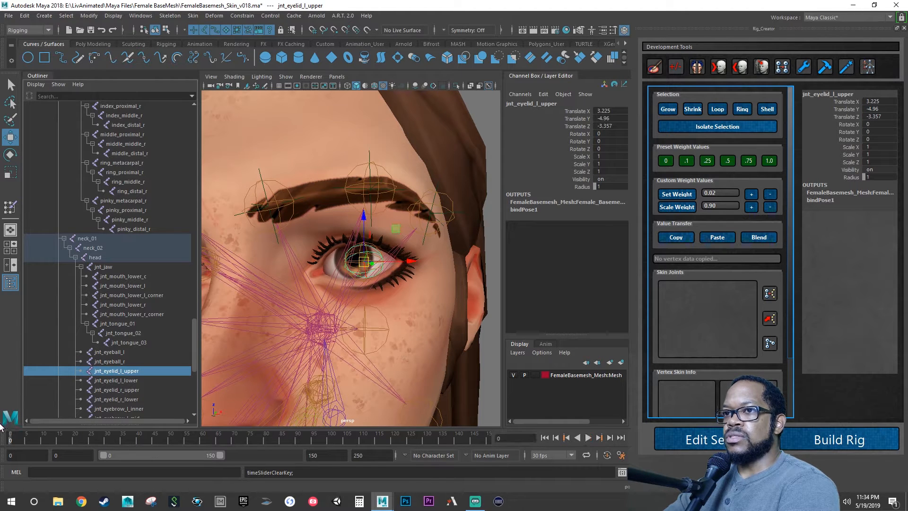
Step: Select jnt_eyelid_l_lower, close the Outliner and key the joint at frames 0 and 30
click(132, 380)
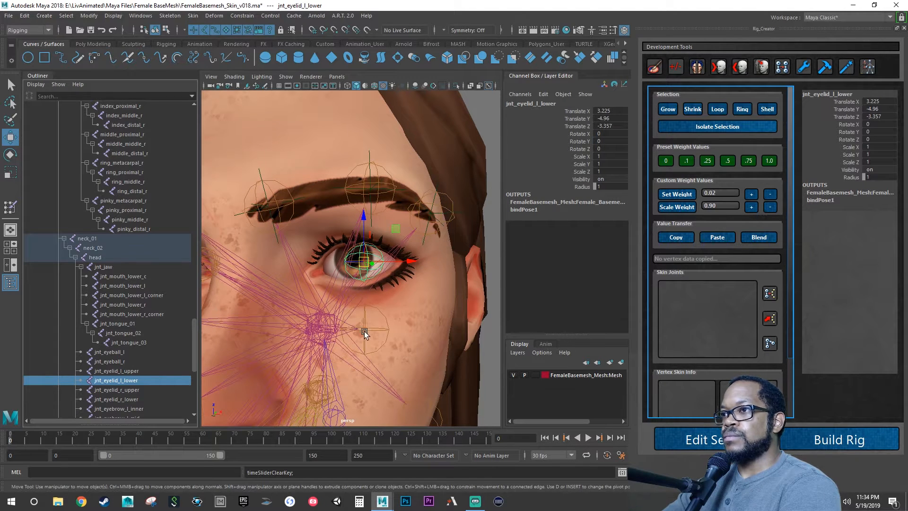
click(12, 283)
scroll(302, 302, up, 3)
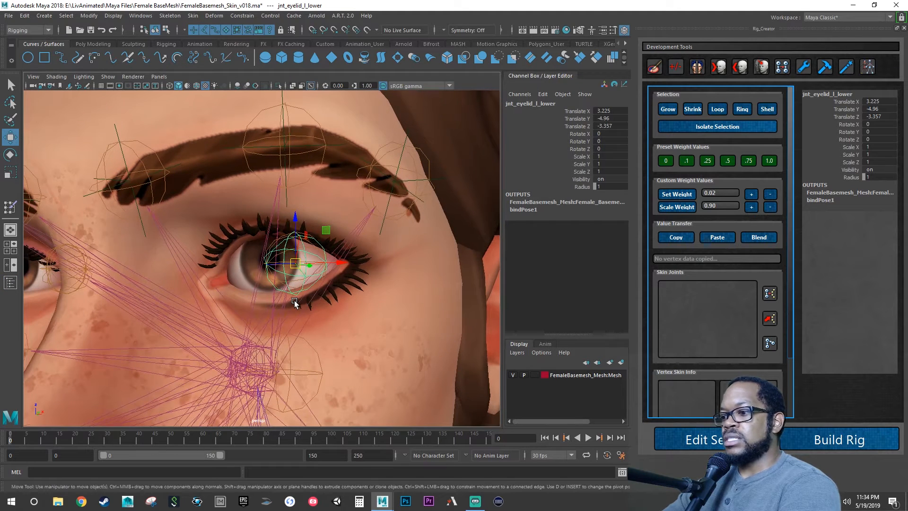
key(s)
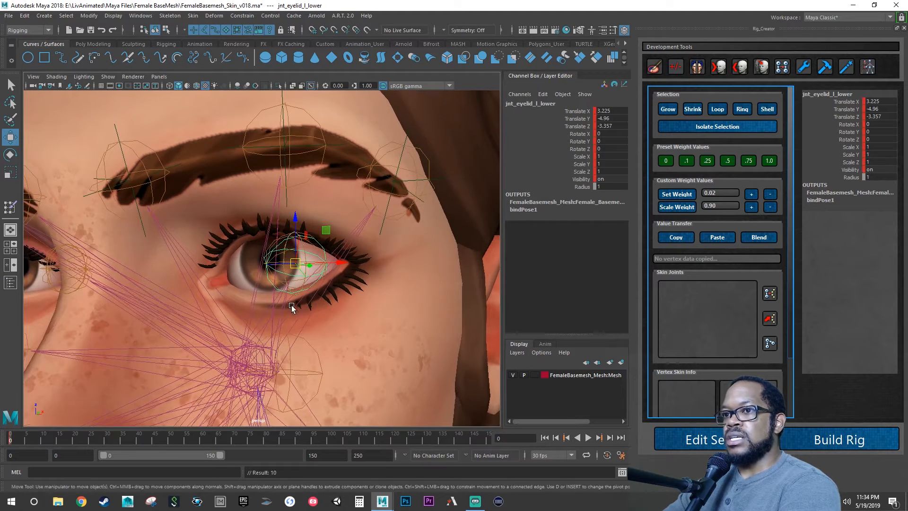
click(103, 440)
key(s)
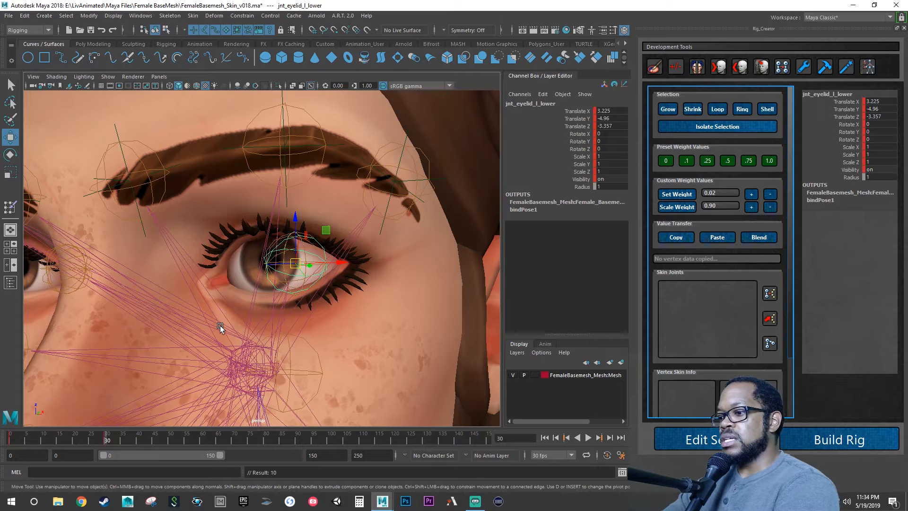
Step: Rotate the lower left eyelid joint to about 33 degrees in Z and key it at frame 30
key(e)
alt+drag(247, 318, 285, 256)
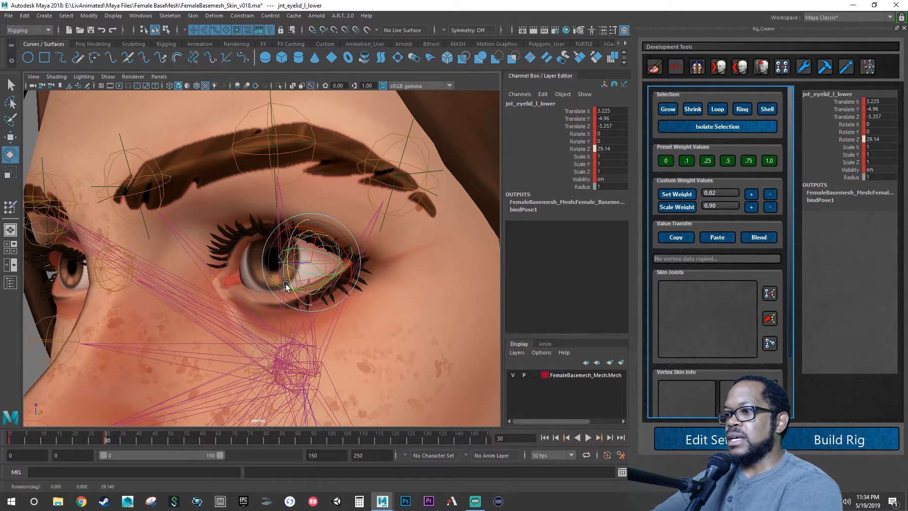
alt+drag(296, 282, 294, 276)
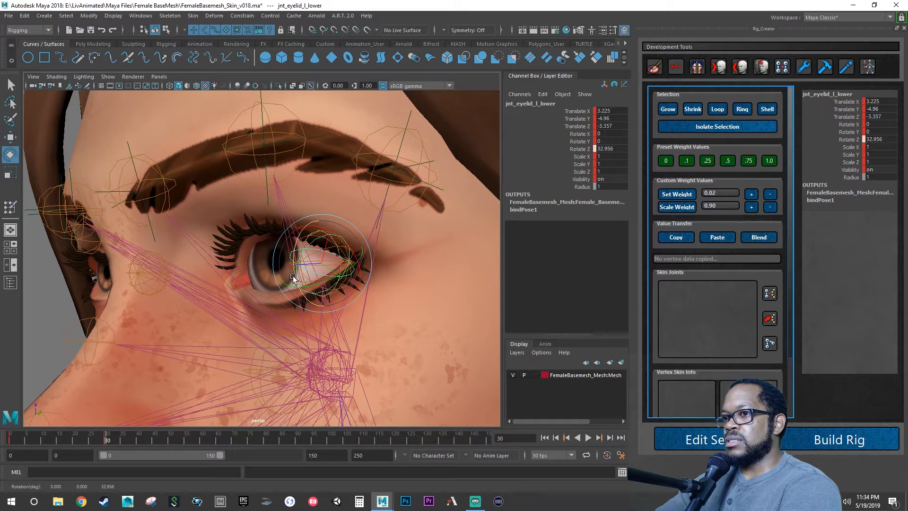
key(s)
Step: Hide the joints in the viewport for a clear close-up of the lower eyelid
alt+right_drag(298, 280, 371, 281)
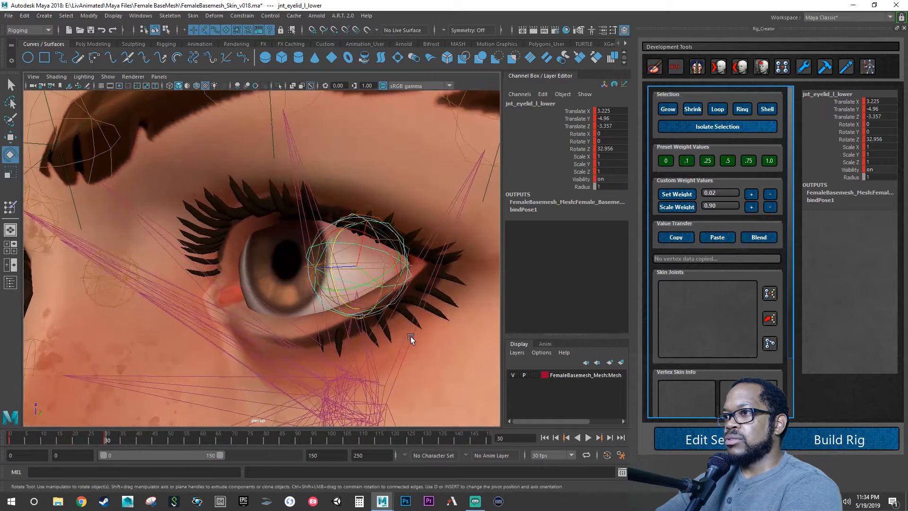
click(108, 76)
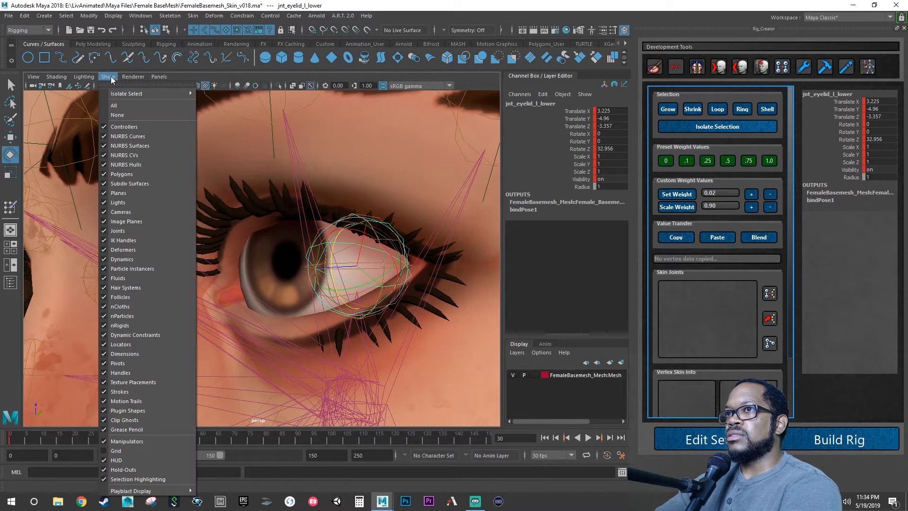
click(138, 231)
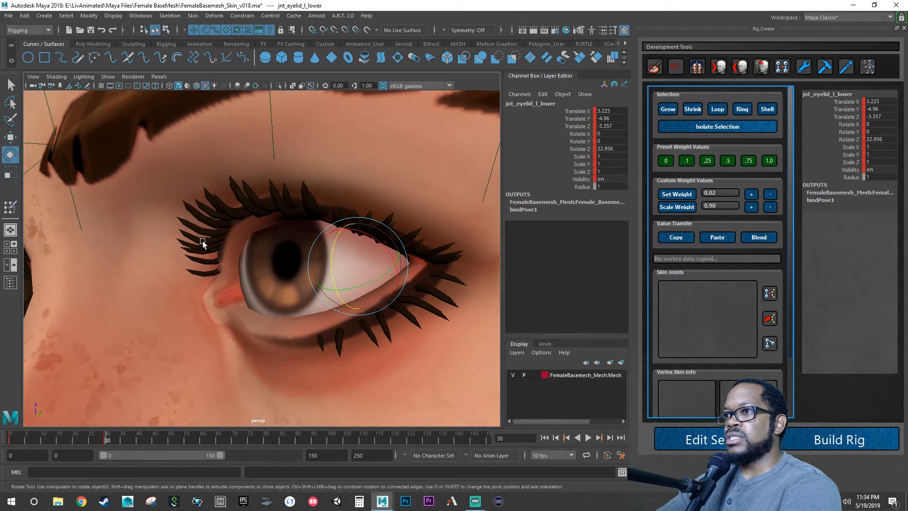
Step: Select the Female_Basemesh mesh, switch to vertex mode and pick a vertex on the innermost lower eyelash
click(427, 346)
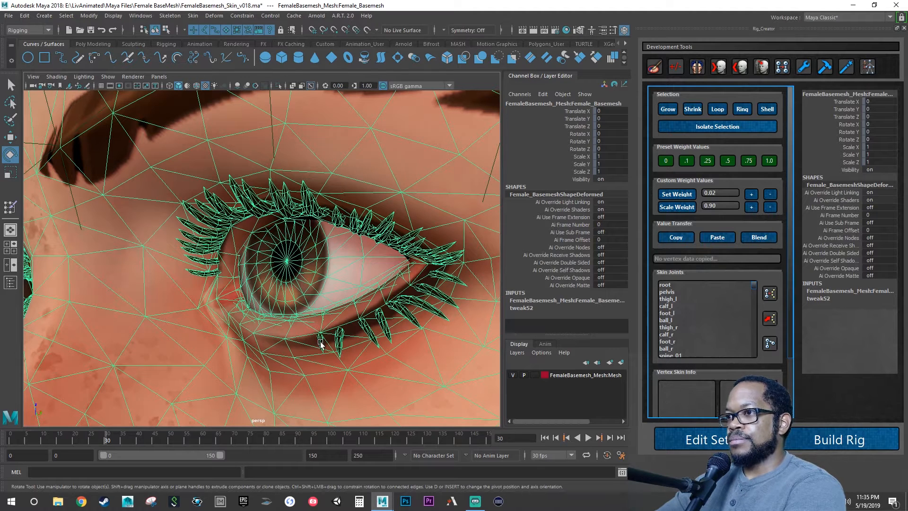
right_drag(321, 347, 283, 231)
click(356, 350)
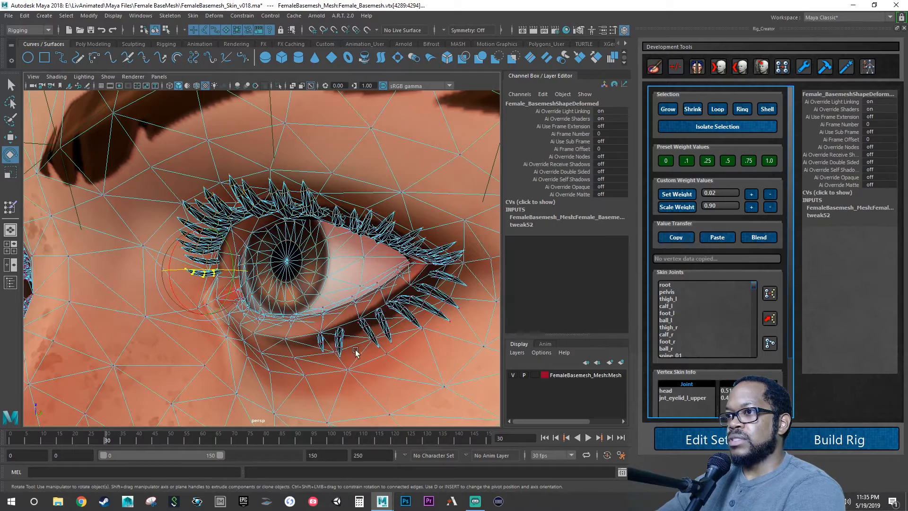
click(317, 344)
scroll(339, 346, up, 2)
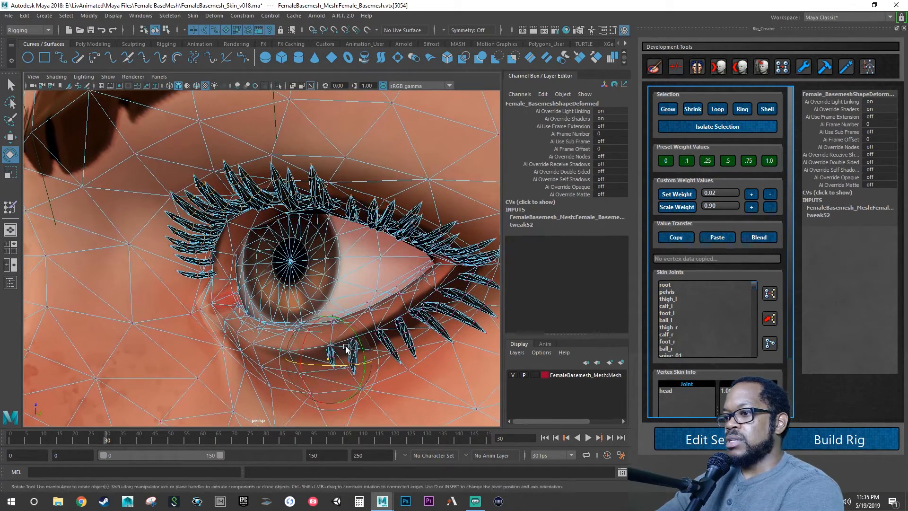
key(w)
alt+right_drag(349, 350, 378, 353)
alt+middle_drag(378, 354, 288, 313)
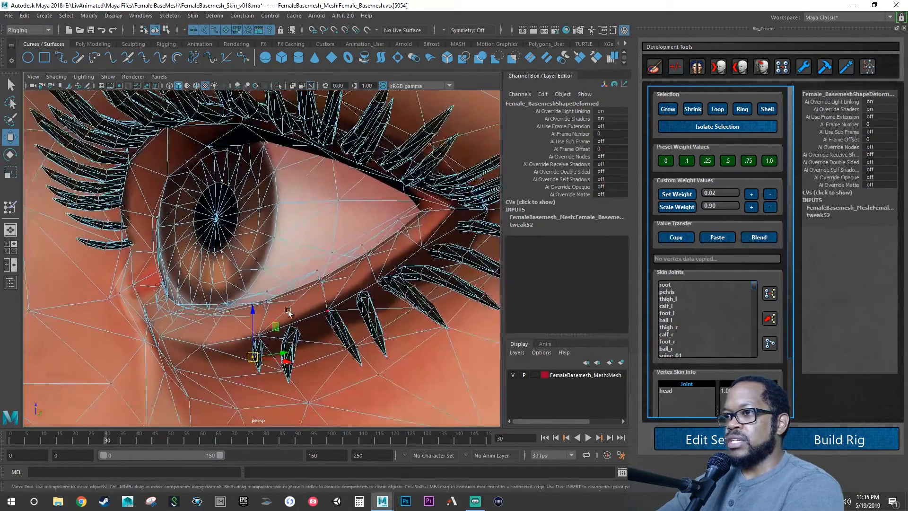
Step: Add a vertex on each remaining lower eyelash to the selection and grow it to cover the lashes
click(291, 344)
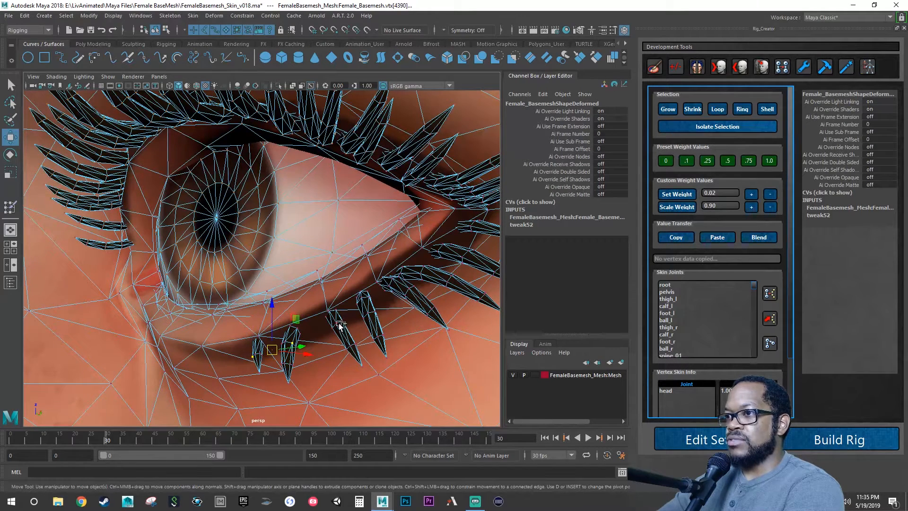
shift+click(368, 314)
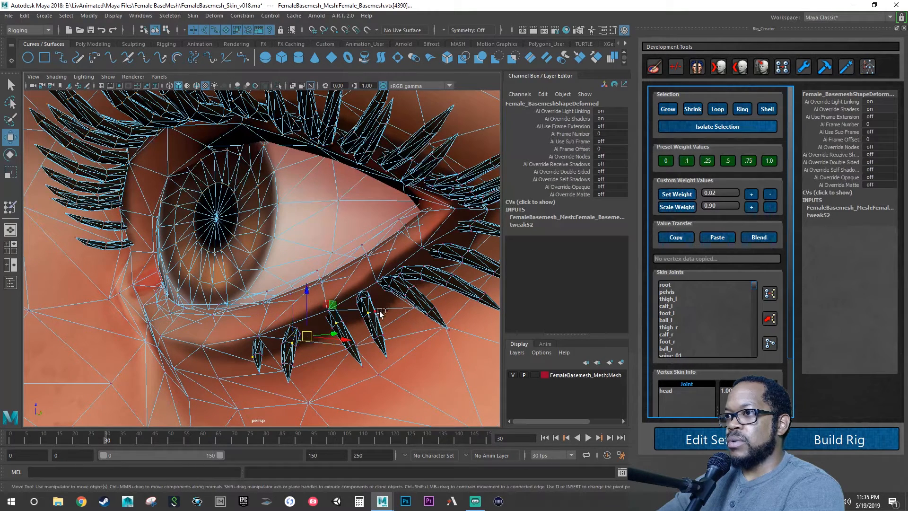
shift+click(407, 291)
shift+click(419, 270)
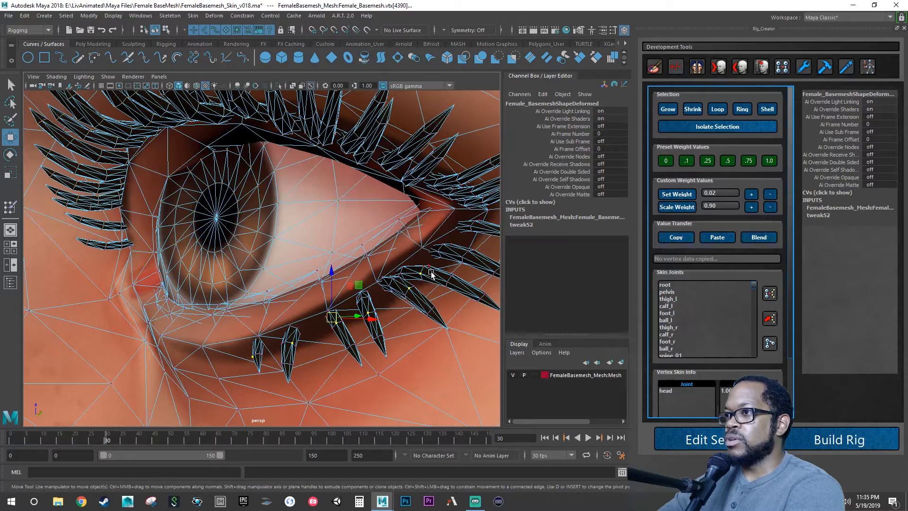
shift+click(460, 255)
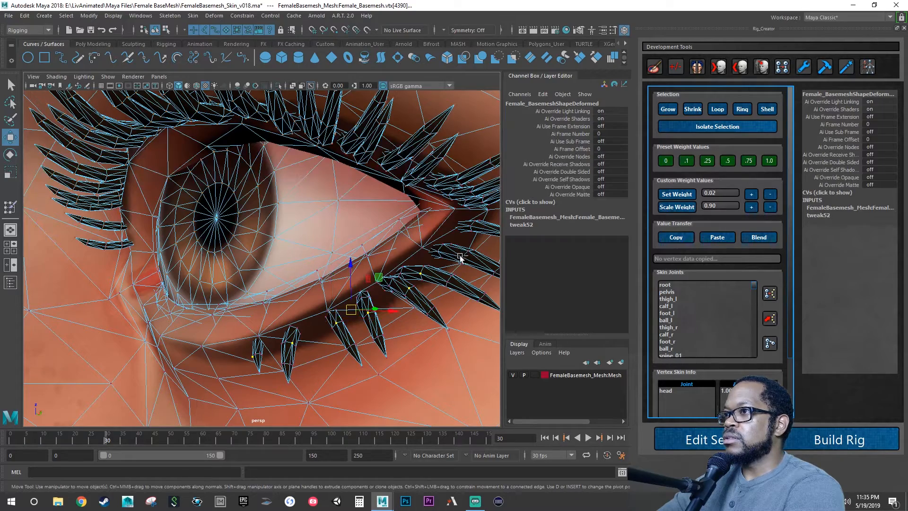
shift+click(468, 227)
alt+right_drag(469, 280, 408, 275)
mouse_move(408, 275)
alt+mouse_down()
mouse_move(444, 273)
mouse_move(422, 280)
alt+mouse_up()
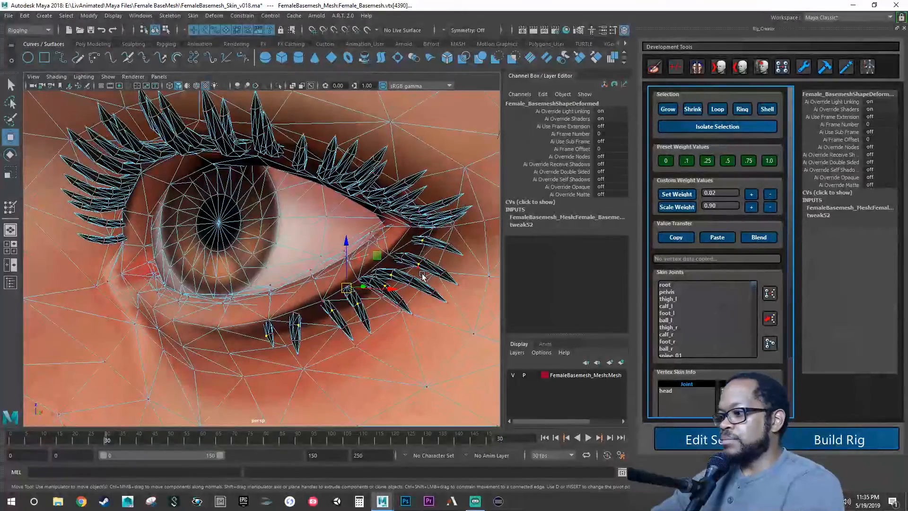
key(shift+period)
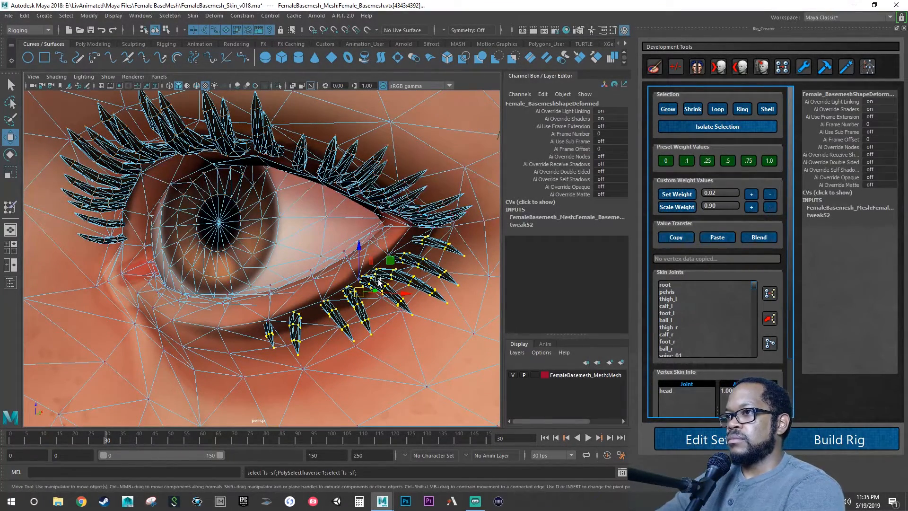
alt+drag(378, 283, 399, 282)
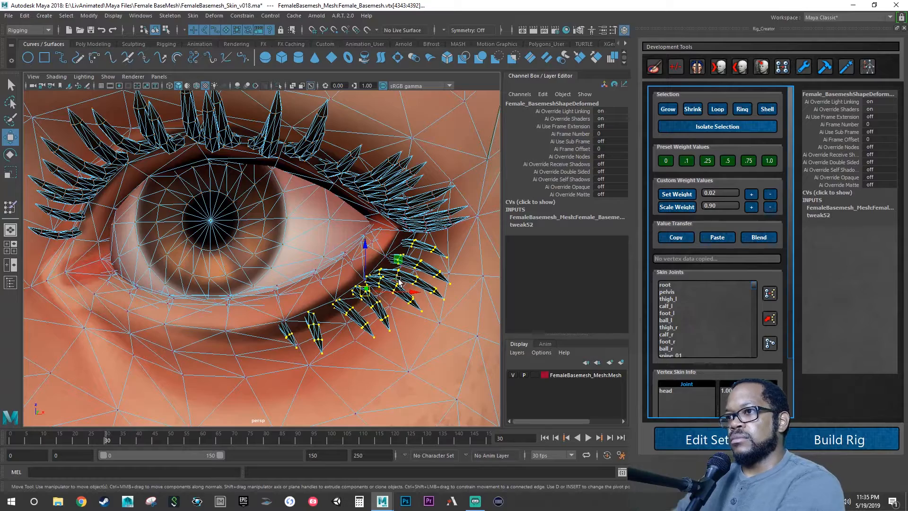
alt+drag(391, 296, 388, 290)
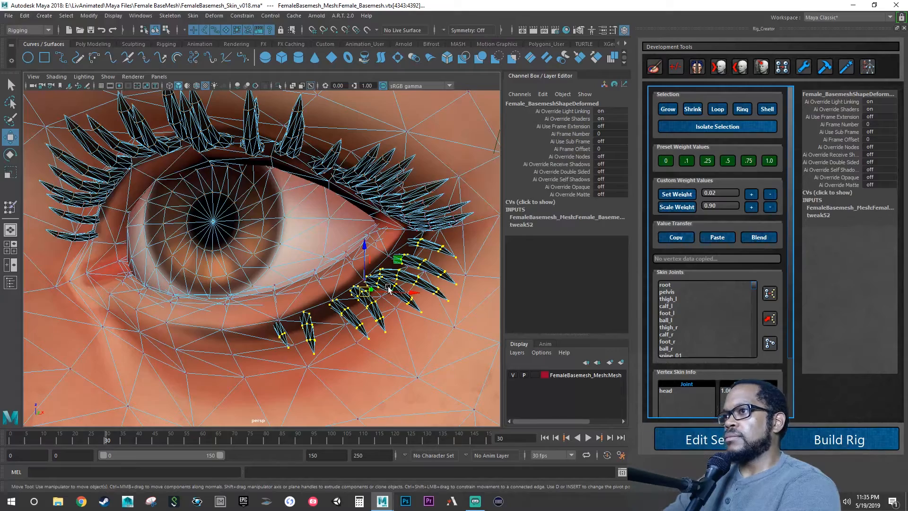
Step: Assign the selected lower eyelash vertices a skin weight of 1.0 to the jnt_eyelid_l_lower joint
alt+drag(412, 261, 416, 265)
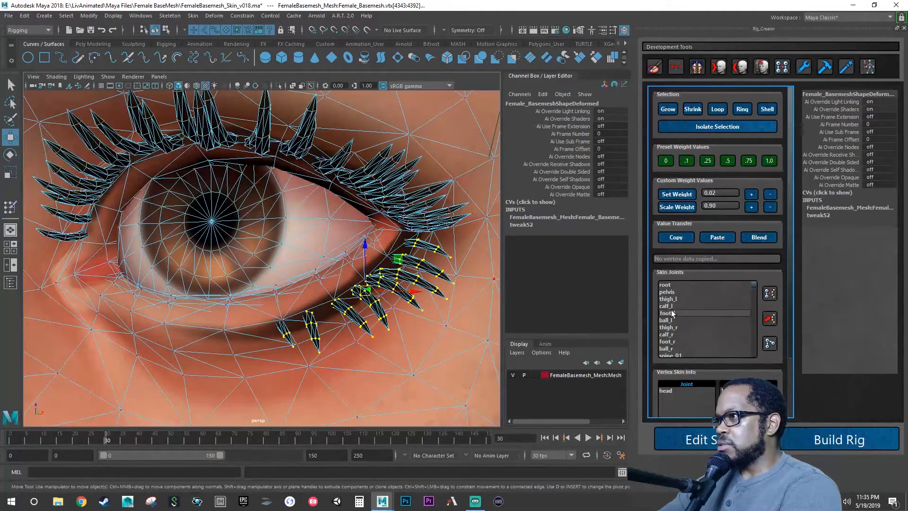
scroll(674, 313, down, 12)
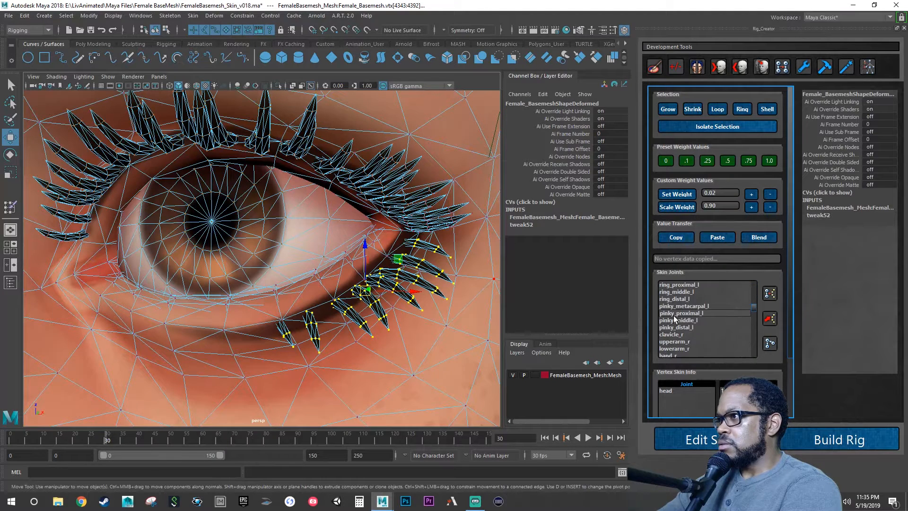
scroll(673, 316, down, 3)
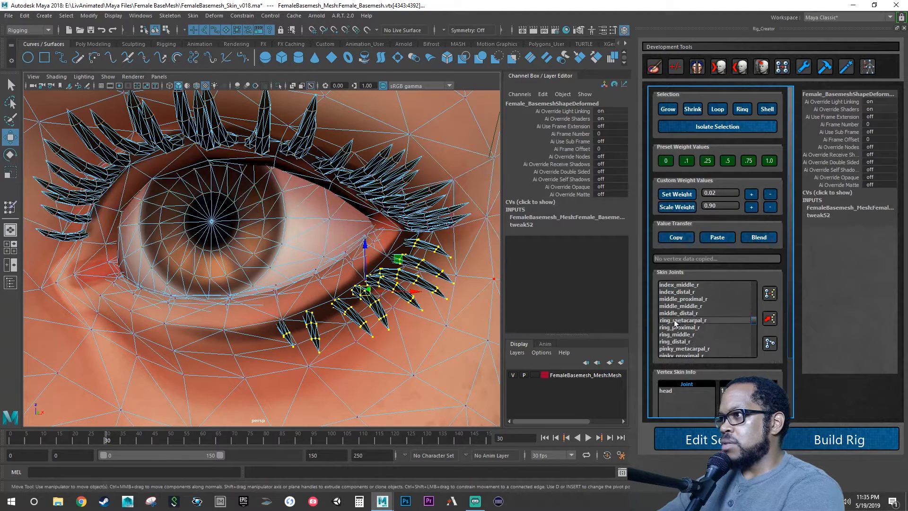
scroll(674, 319, down, 8)
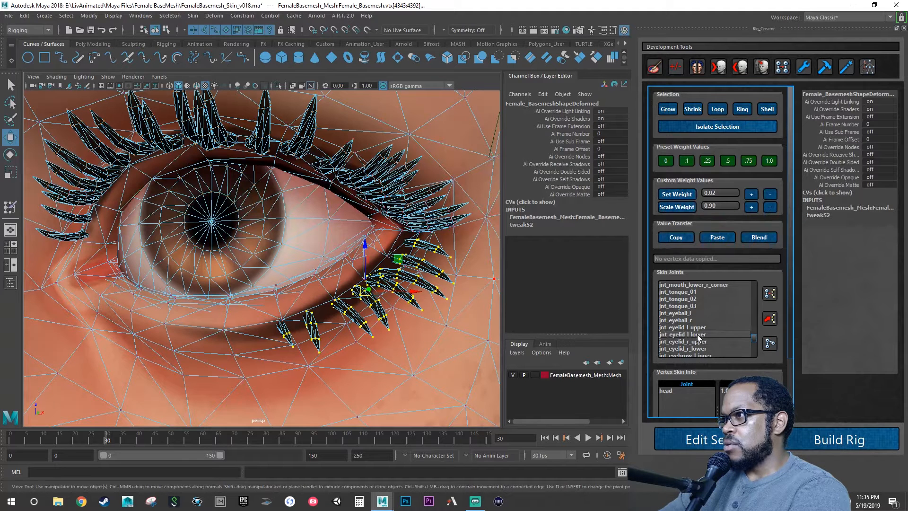
click(697, 335)
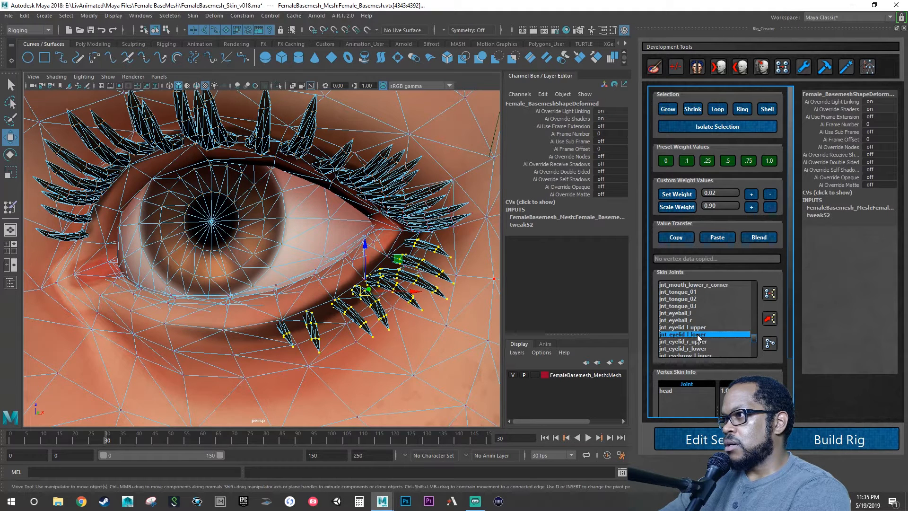
click(770, 163)
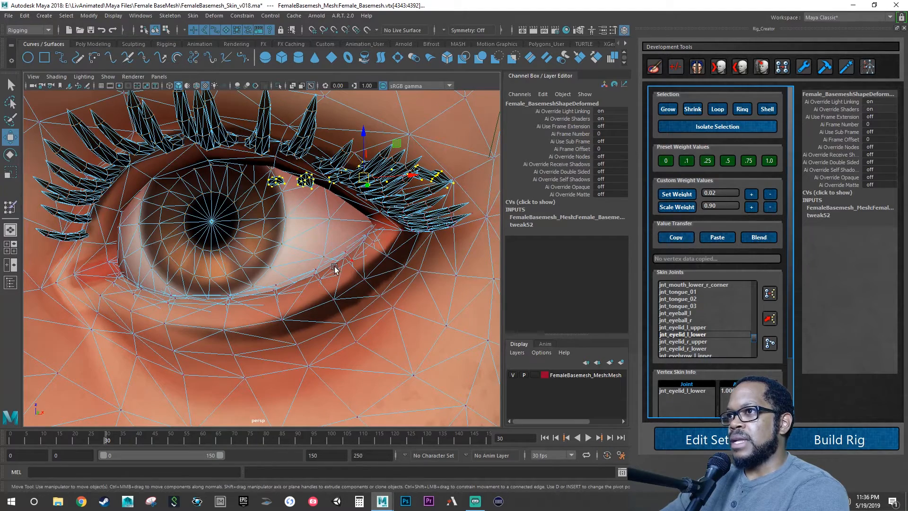
Step: Pick a vertex on the thin inner strip along the lower eyelid, grow the selection over the strip and weight it 1.0 to jnt_eyelid_l_lower
alt+drag(334, 267, 333, 268)
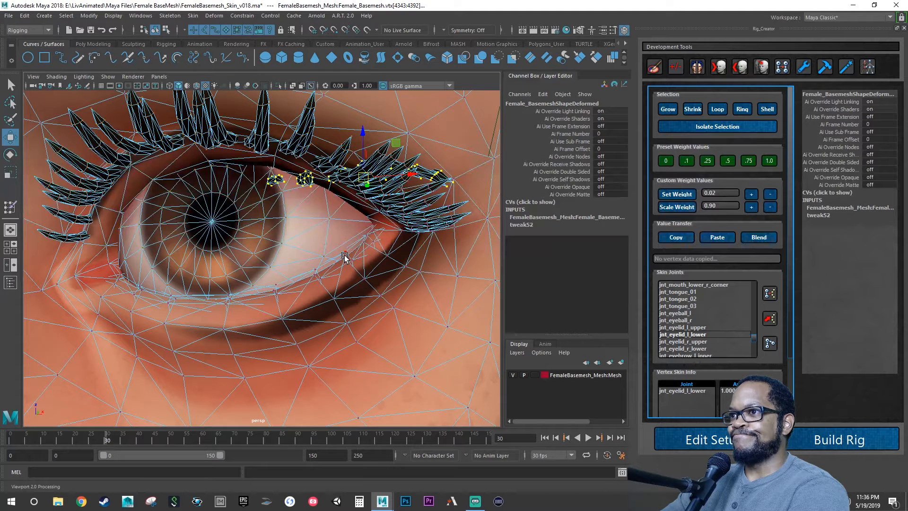
click(345, 253)
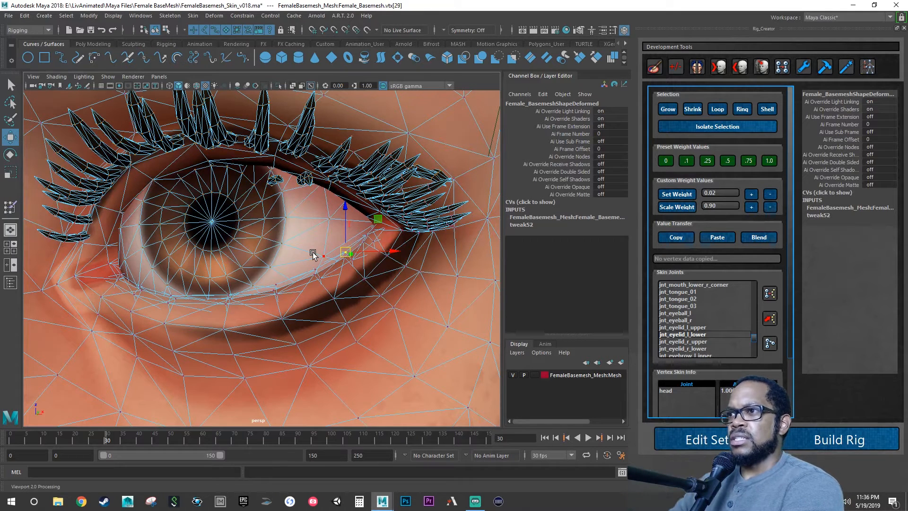
key(shift+period)
key(shift+period)
key(shift+period)
key(shift+period)
key(shift+period)
key(shift+period)
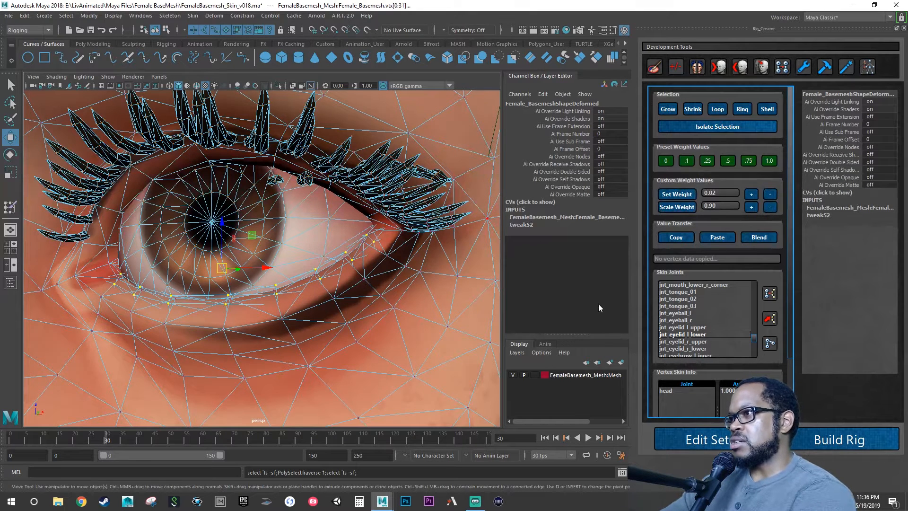
click(691, 334)
click(769, 161)
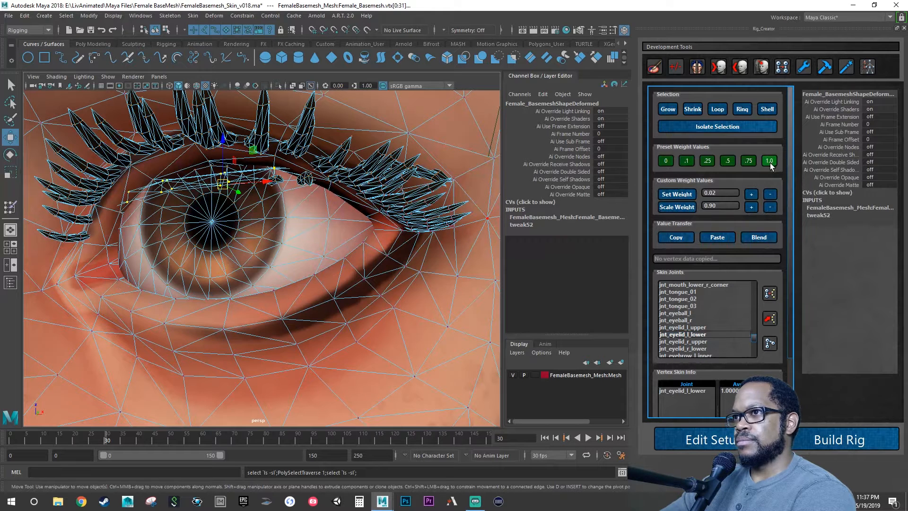
Step: Select both vertex rows of the lower eyelid rim from the inner eye corner to past the middle of the lid
click(371, 245)
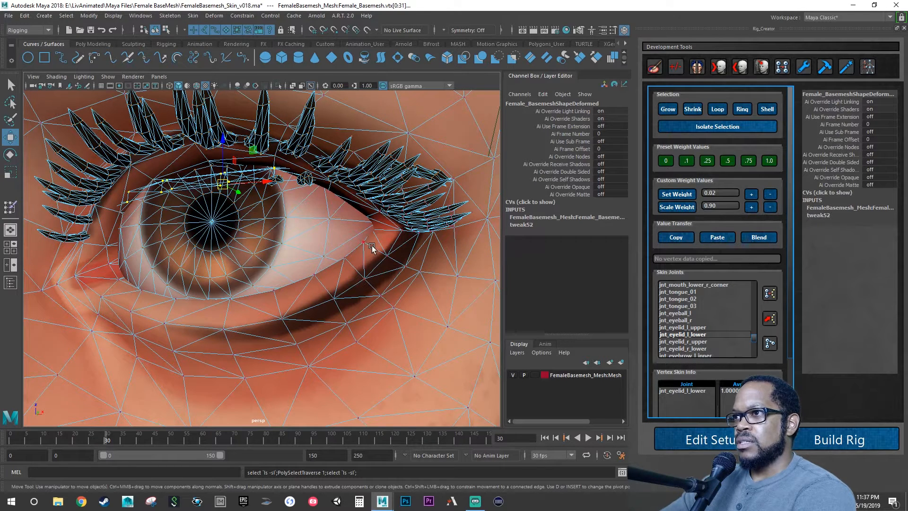
alt+drag(379, 239, 347, 272)
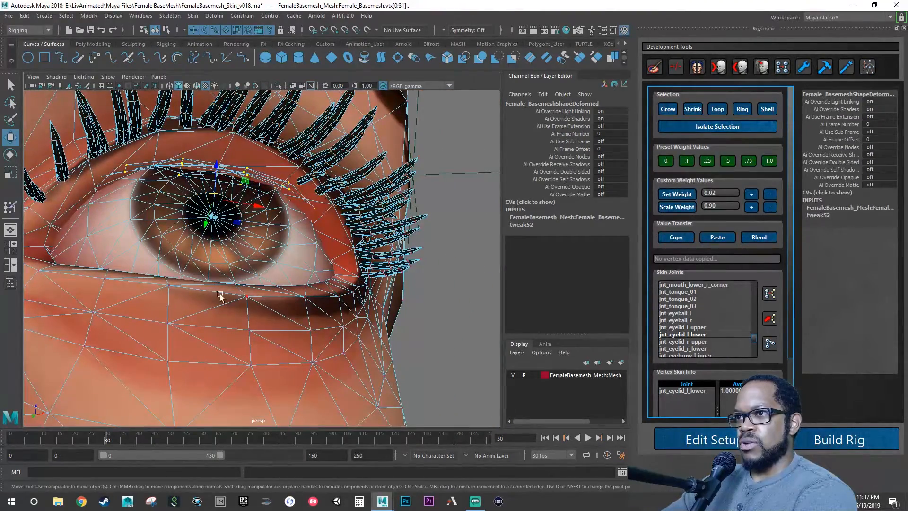
alt+drag(194, 282, 227, 291)
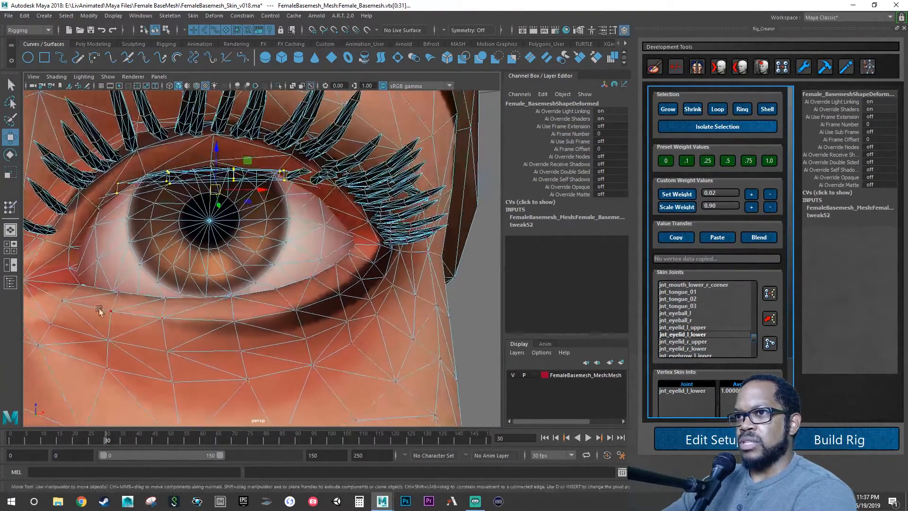
click(78, 288)
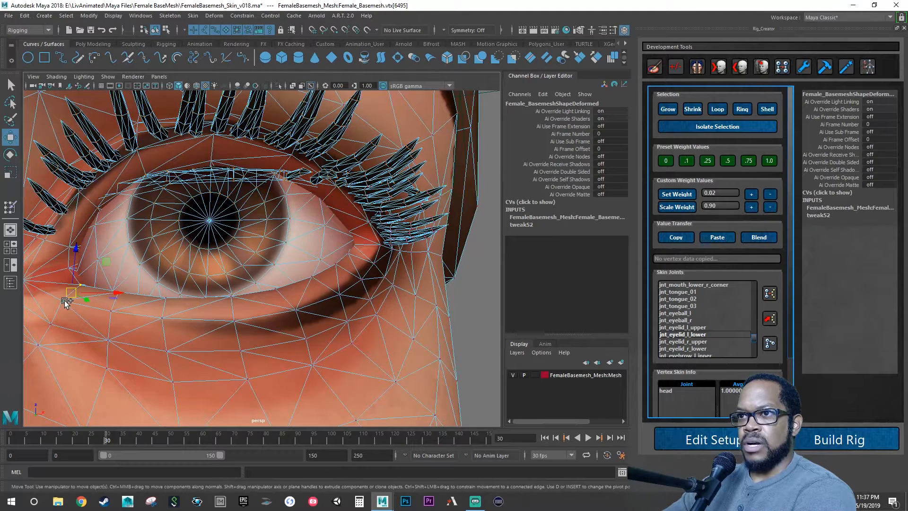
click(117, 293)
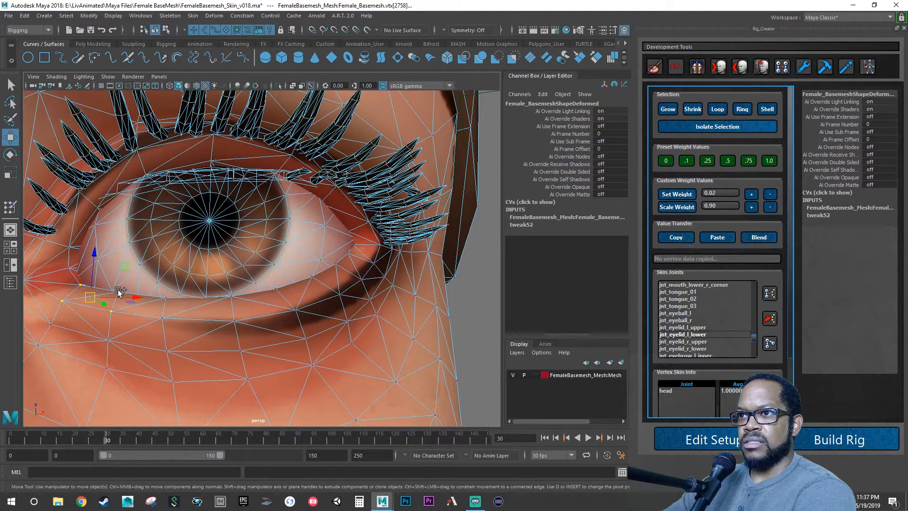
shift+click(163, 318)
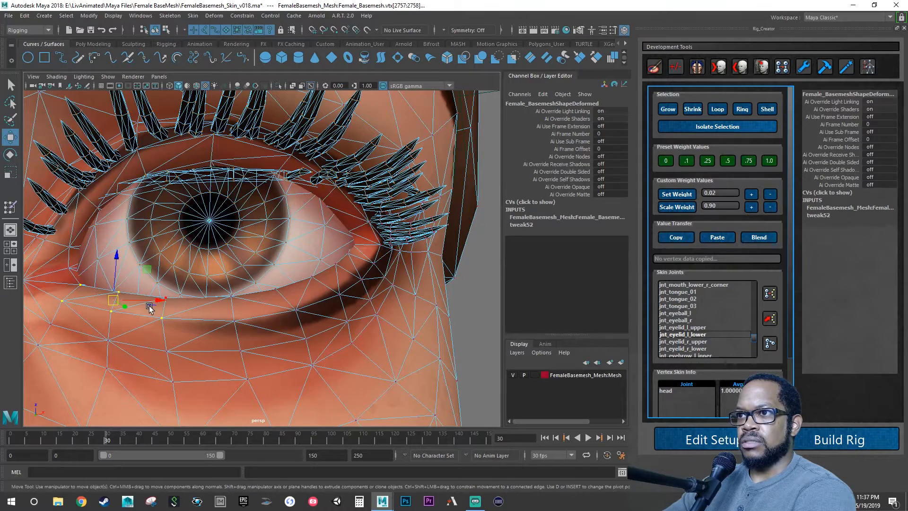
alt+drag(148, 304, 189, 308)
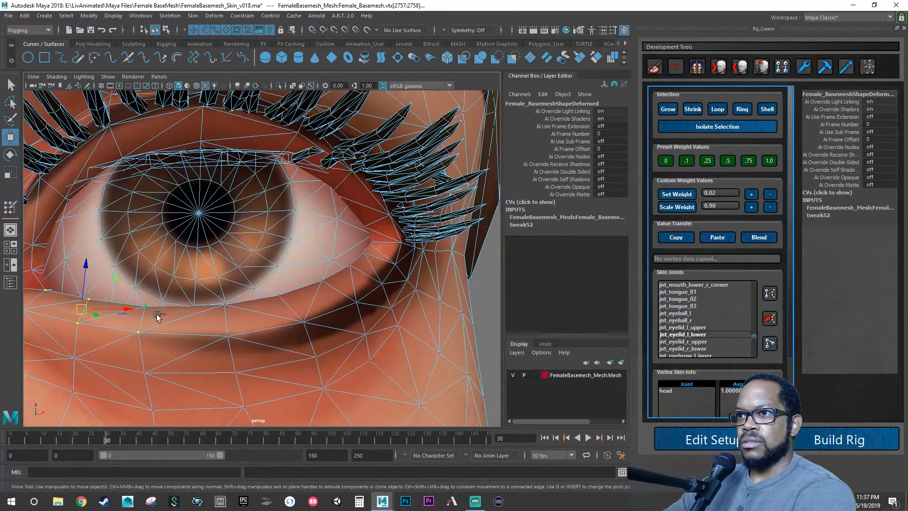
shift+click(228, 337)
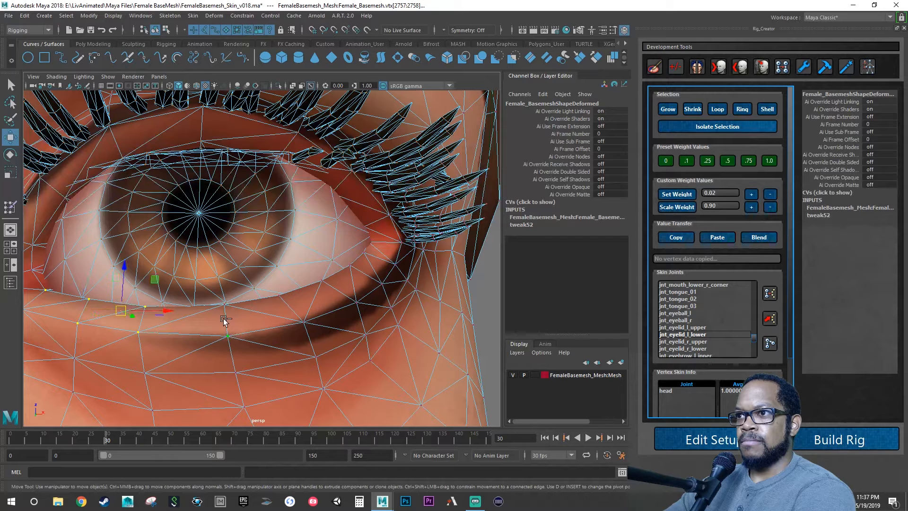
shift+click(305, 323)
shift+click(280, 297)
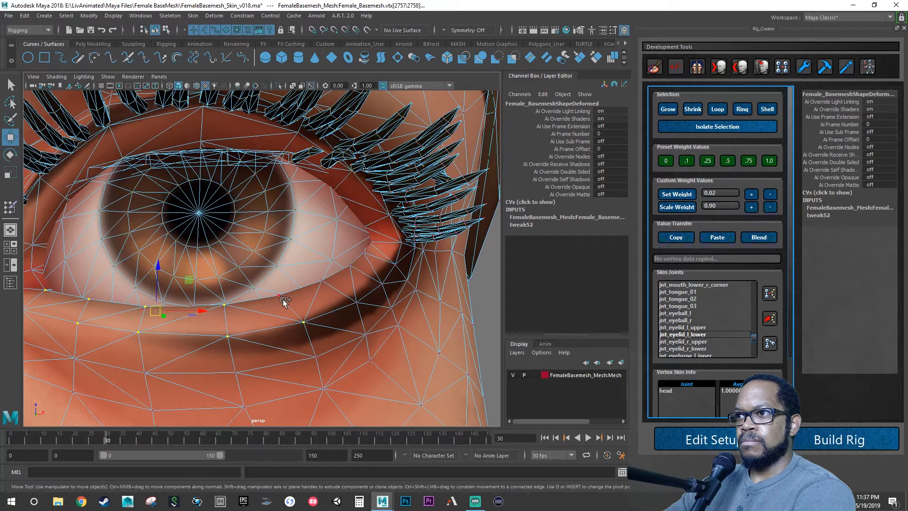
Step: Add the remaining rim vertices up to the outer eye corner and weight the selection 1.0 to jnt_eyelid_l_lower
shift+click(321, 285)
shift+click(357, 305)
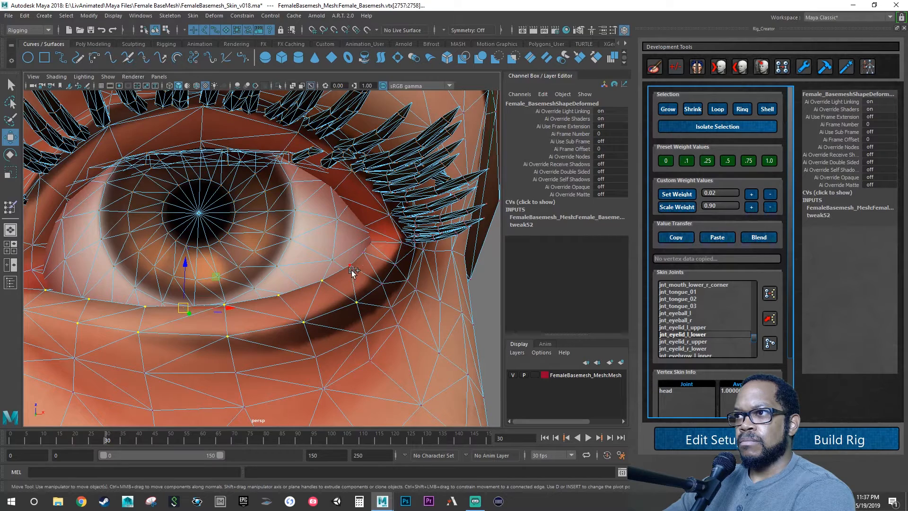
shift+click(351, 270)
shift+click(381, 285)
shift+click(365, 254)
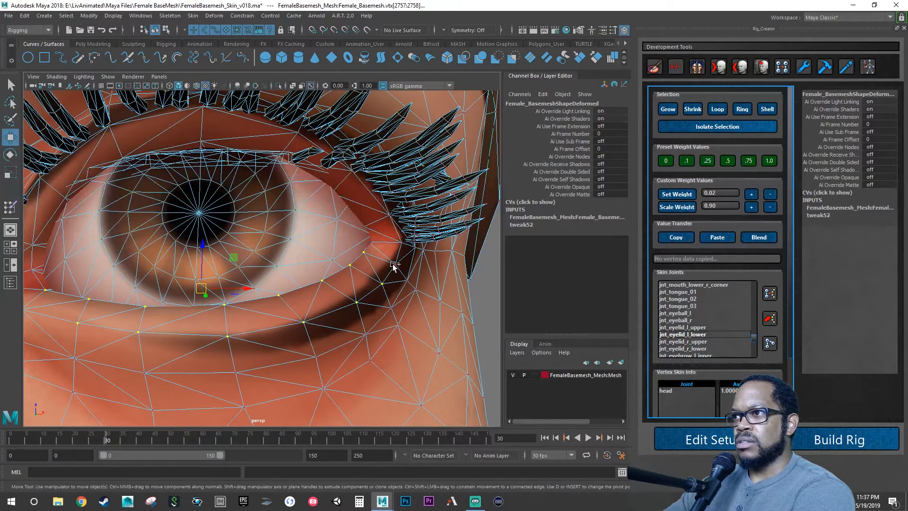
alt+drag(395, 266, 366, 297)
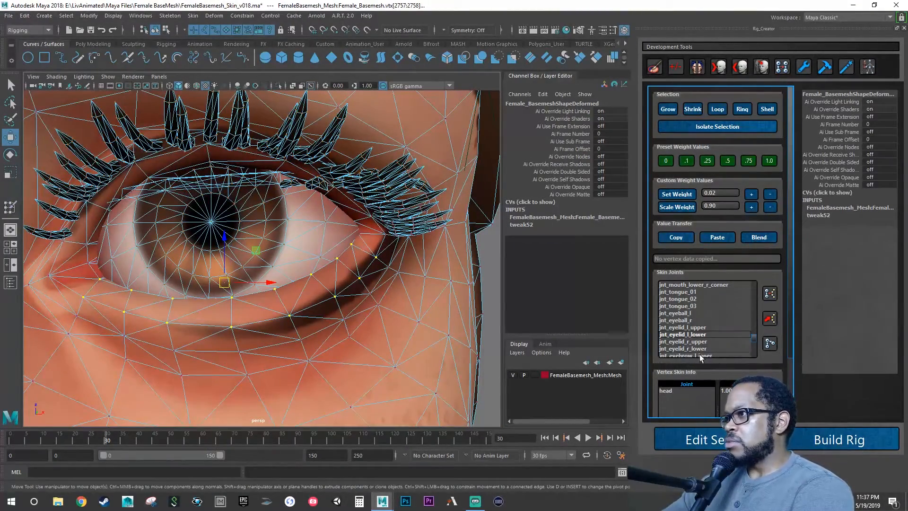
click(702, 335)
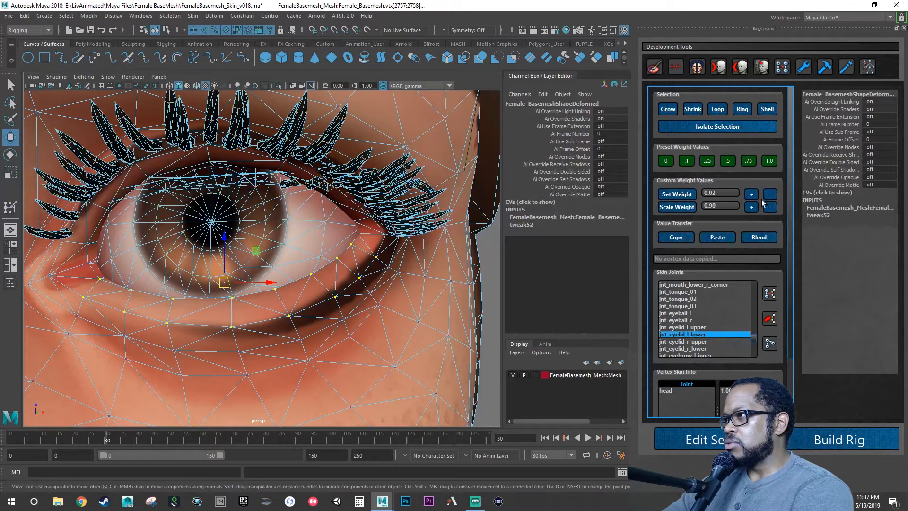
click(768, 161)
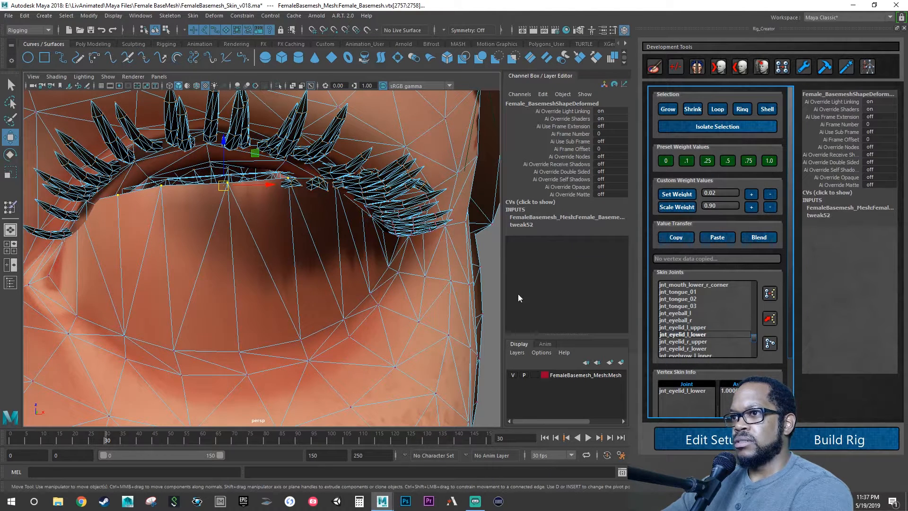
Step: Select the row of vertices just below the lower eyelid rim, from inner to outer corner, and weight it 0.5 to jnt_eyelid_l_lower
click(76, 316)
shift+click(125, 336)
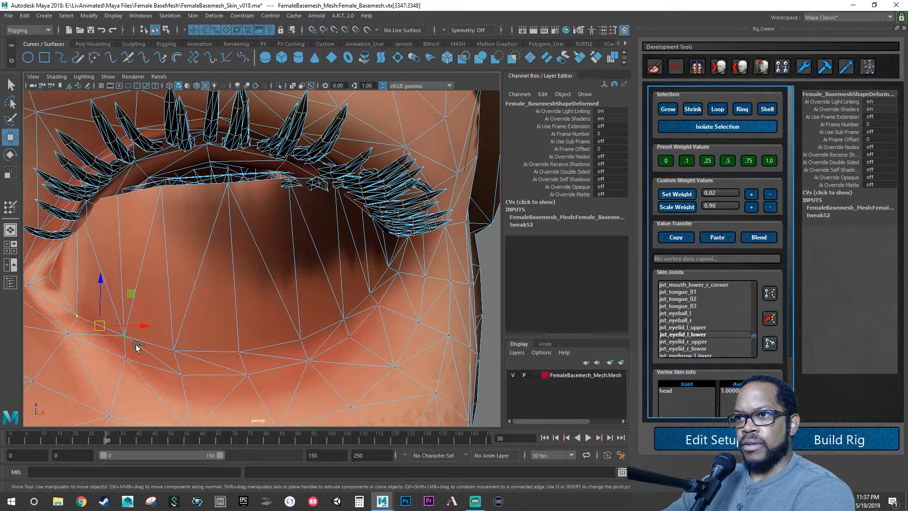
shift+click(175, 350)
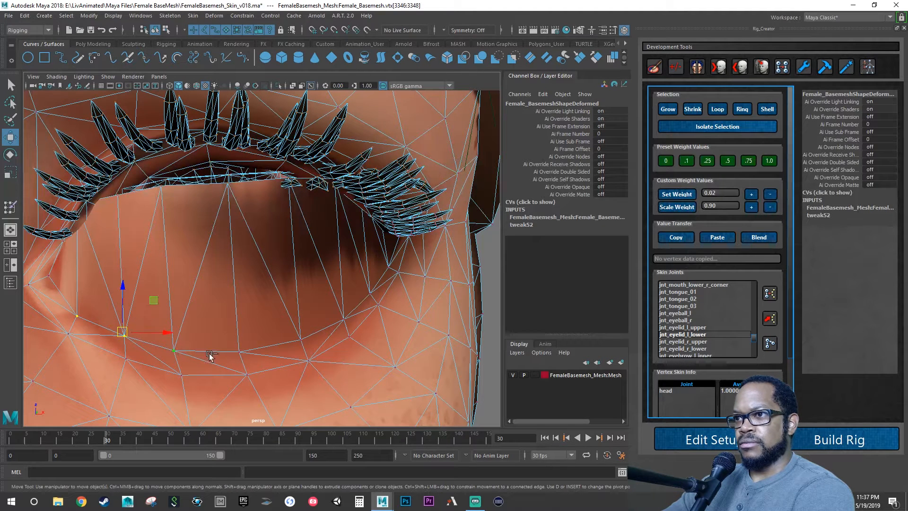
shift+click(239, 352)
shift+click(302, 339)
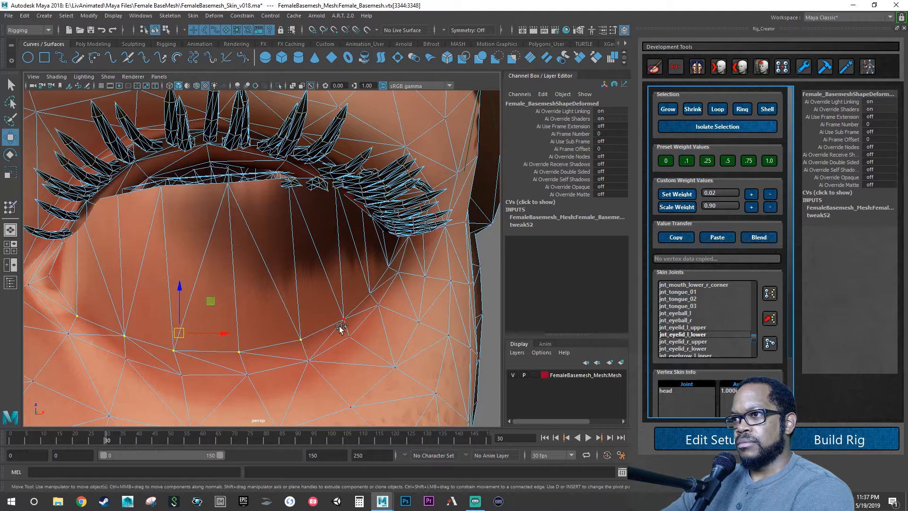
shift+click(343, 319)
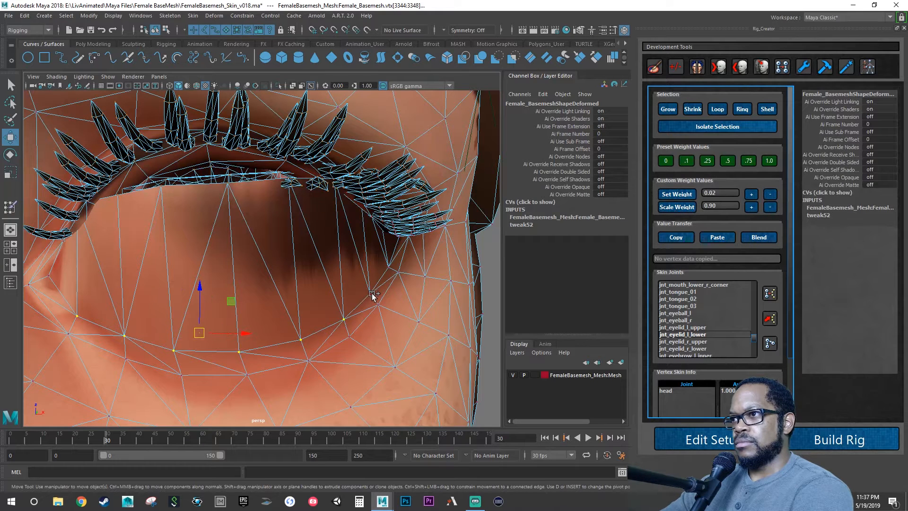
shift+click(371, 293)
shift+click(388, 268)
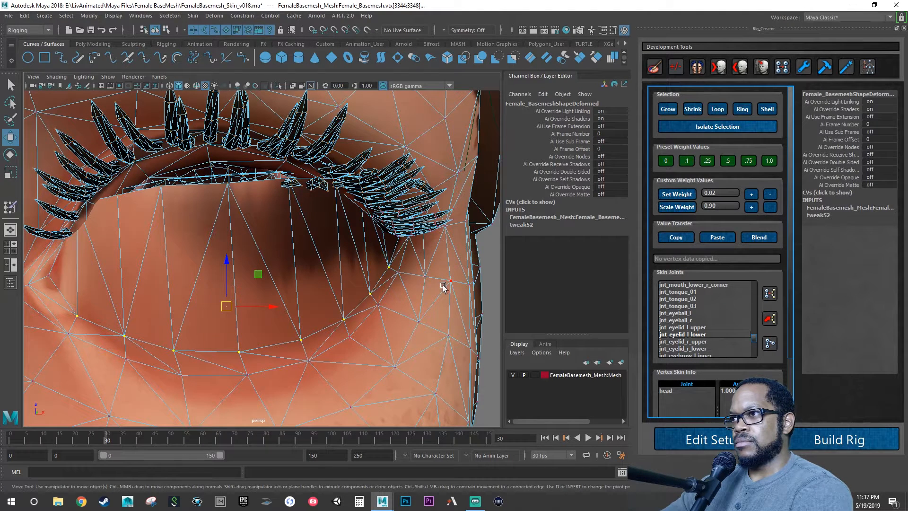
click(727, 160)
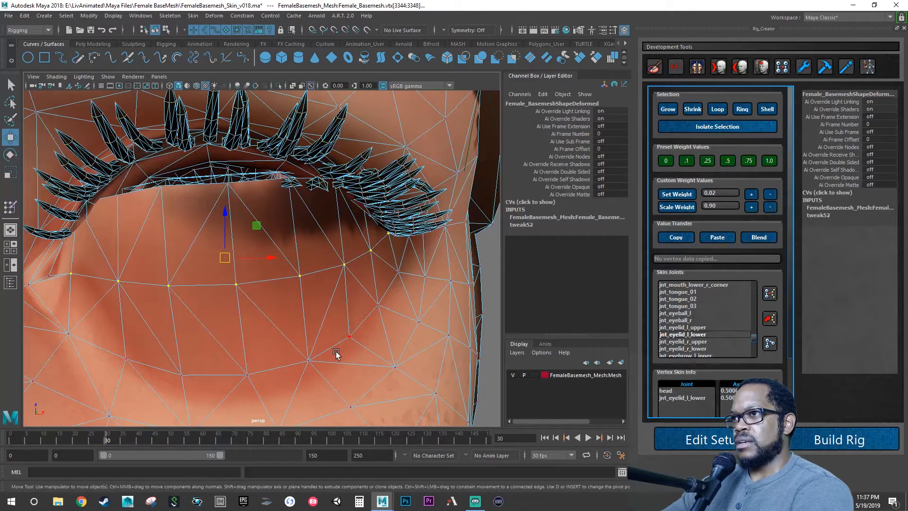
Step: Select the second row of vertices below the lower eyelid rim, from inner to outer corner, and weight it 0.1 to jnt_eyelid_l_lower
alt+drag(336, 350, 278, 329)
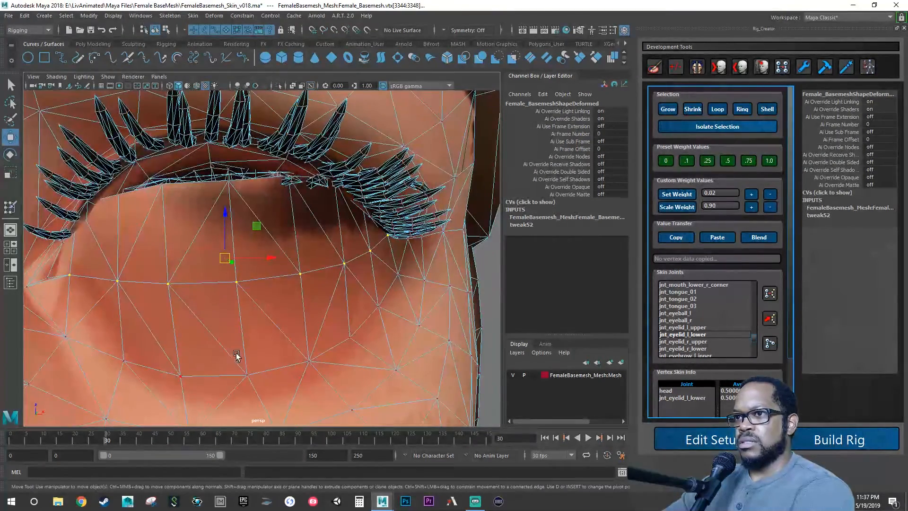
alt+right_drag(236, 354, 350, 348)
click(126, 312)
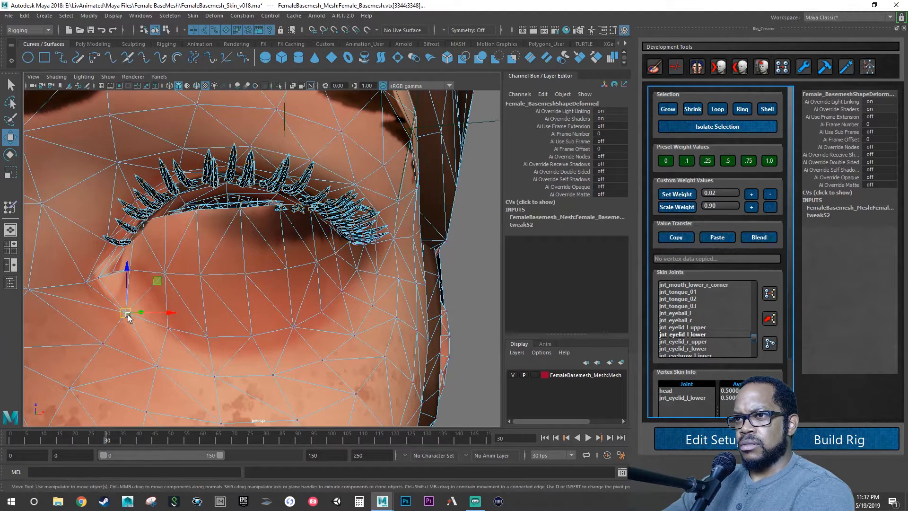
shift+click(168, 328)
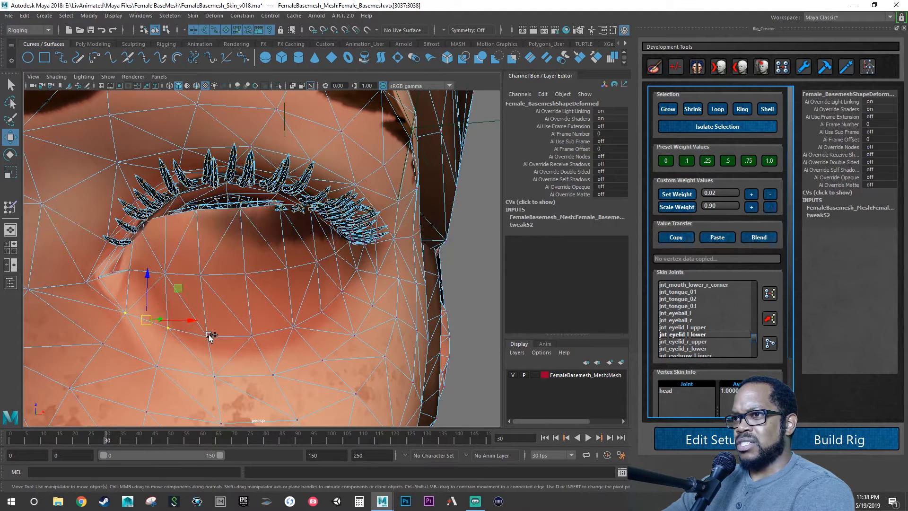
shift+click(208, 336)
shift+click(251, 336)
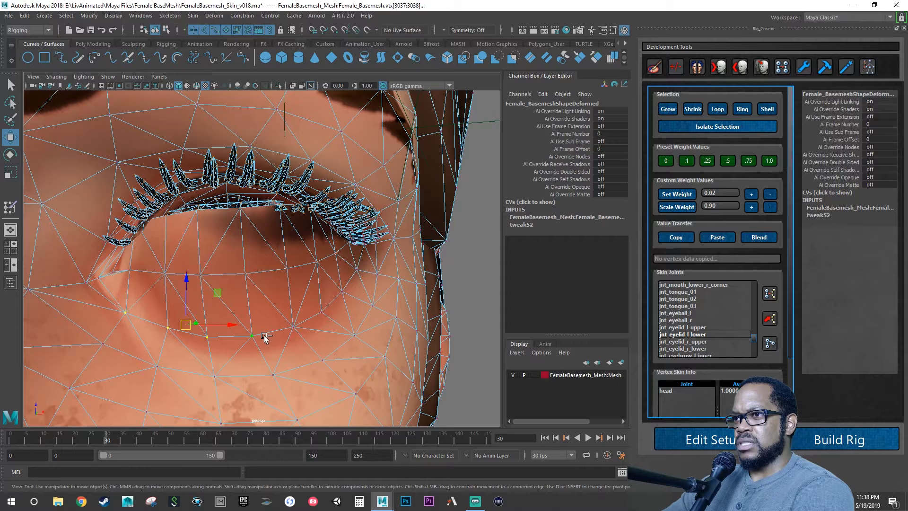
shift+click(293, 325)
shift+click(322, 311)
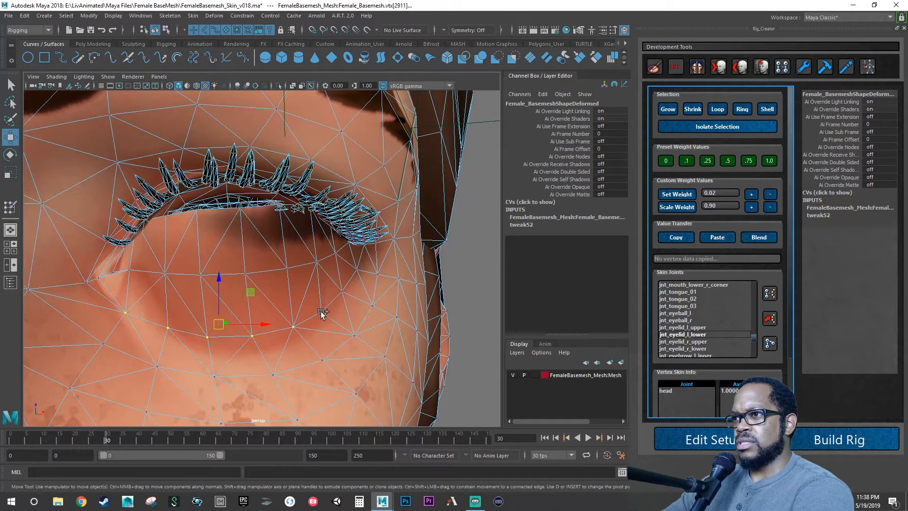
shift+click(345, 291)
shift+click(358, 267)
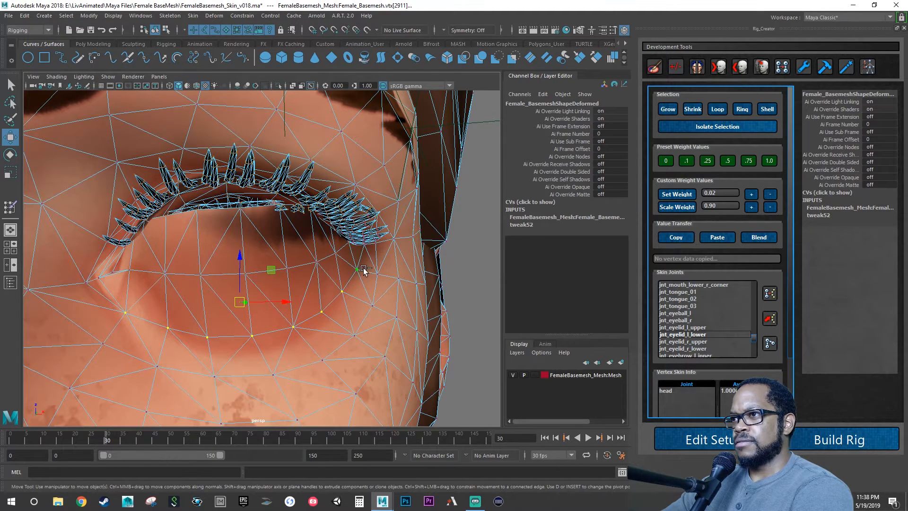
alt+drag(412, 305, 393, 305)
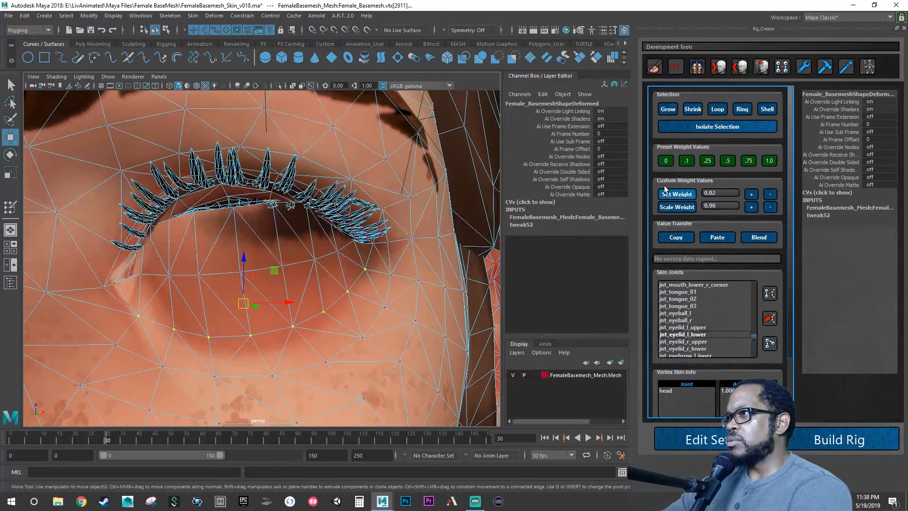
click(678, 334)
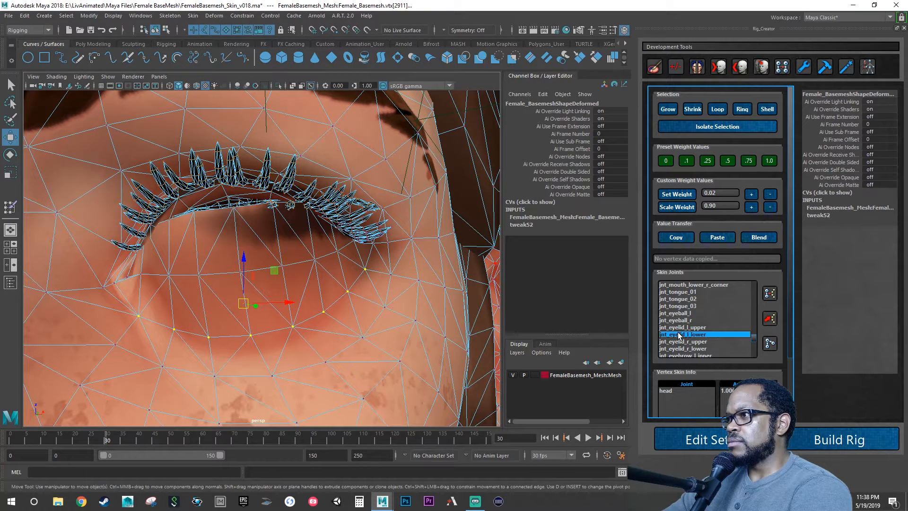
click(687, 162)
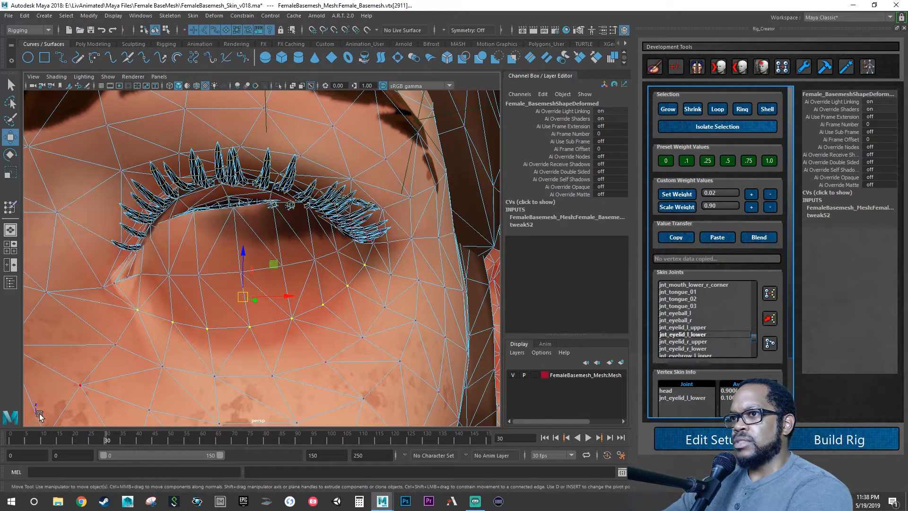
Step: Set the jnt_eyelid_l_lower weight of that row's innermost vertex, below the inner eye corner, to 0
alt+drag(76, 373, 115, 360)
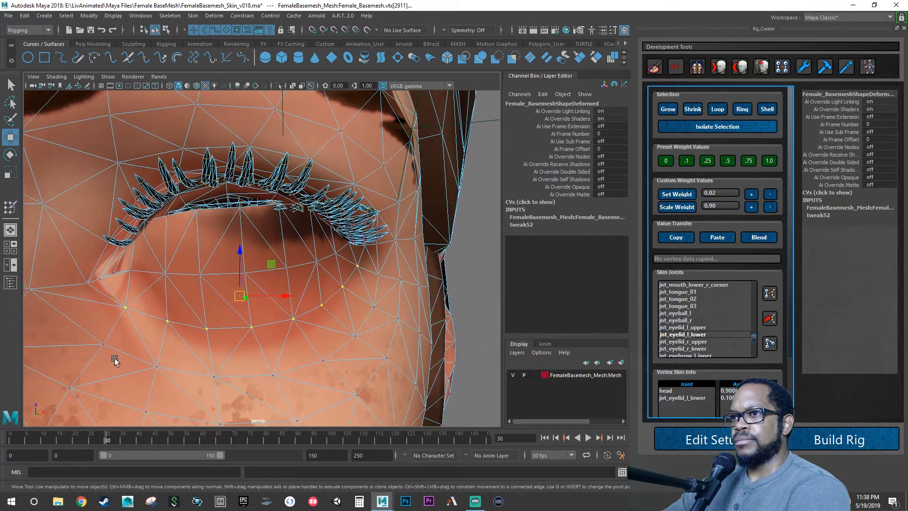
click(125, 307)
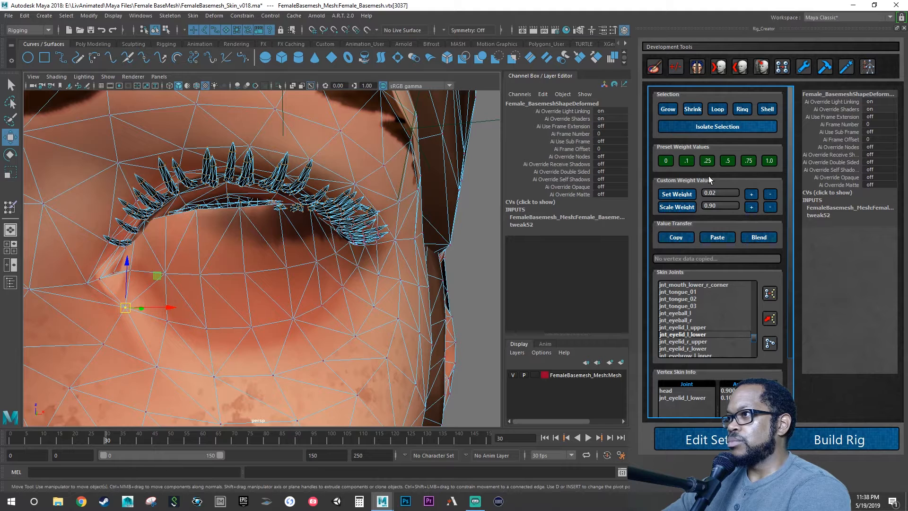
click(666, 161)
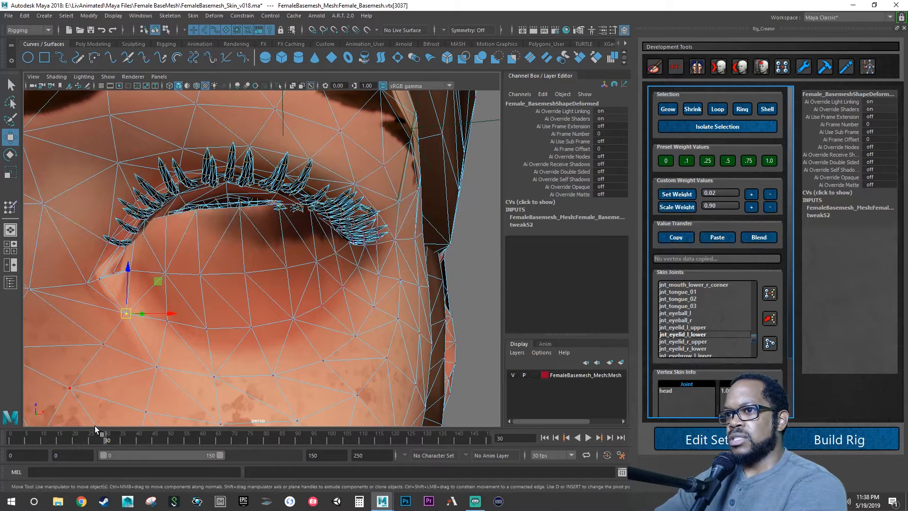
Step: Scrub the animation from frame 30 back to frame 0 to check how the lower eyelid deforms
click(91, 441)
drag(91, 441, 53, 432)
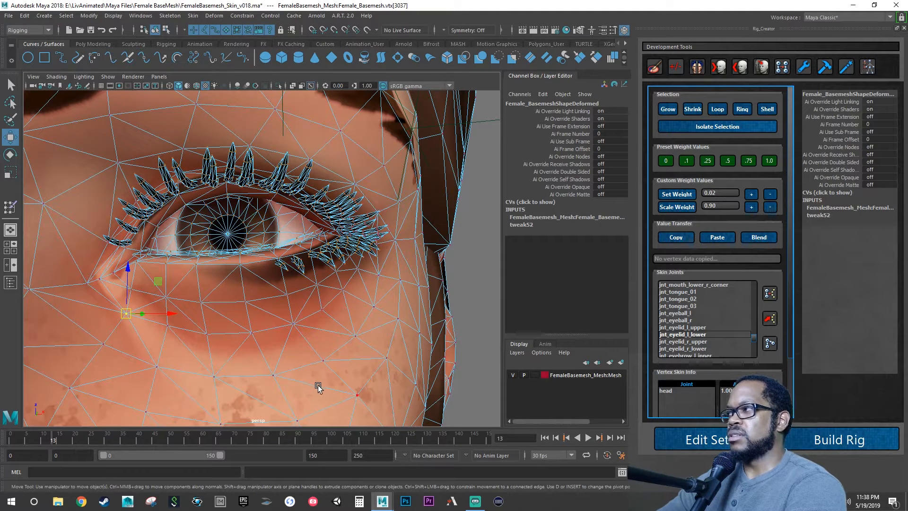
drag(60, 438, 10, 443)
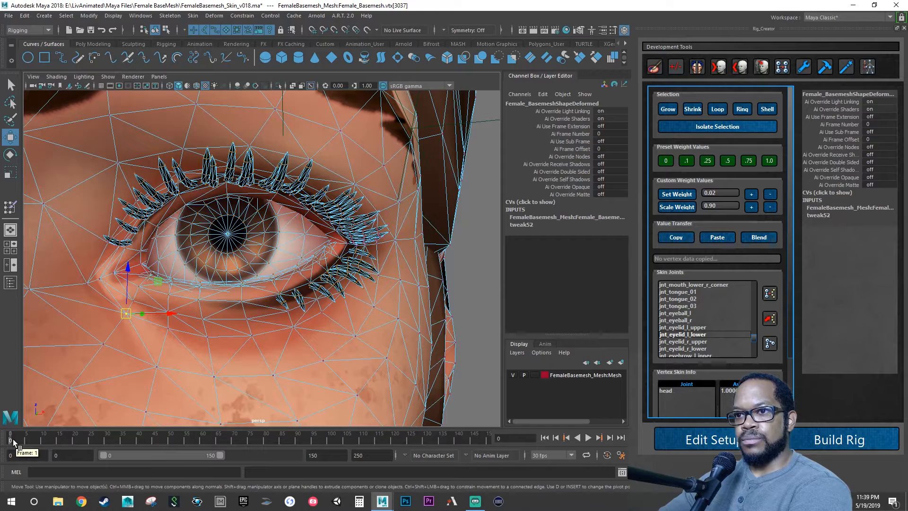
drag(30, 439, 11, 440)
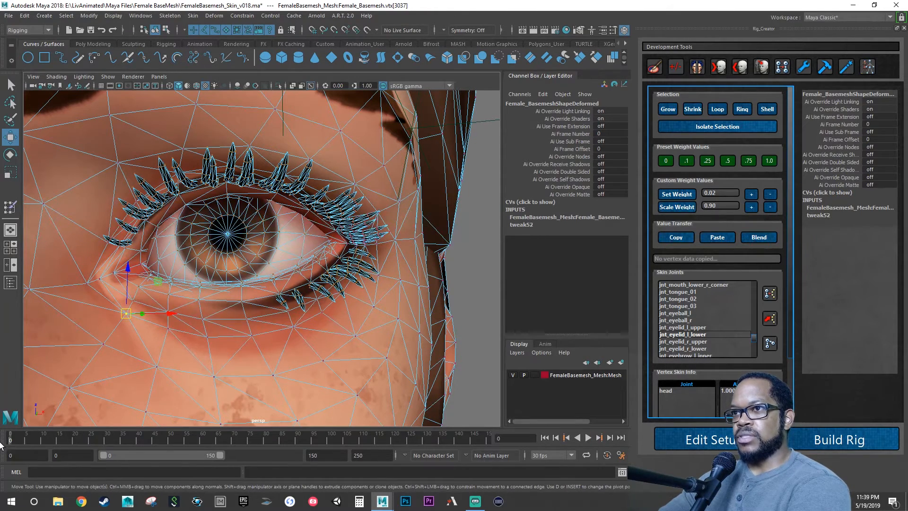
Step: Show the Outliner, return the face mesh from vertex to object mode and find the eyelid joints in the hierarchy
click(10, 282)
right_drag(404, 310, 440, 218)
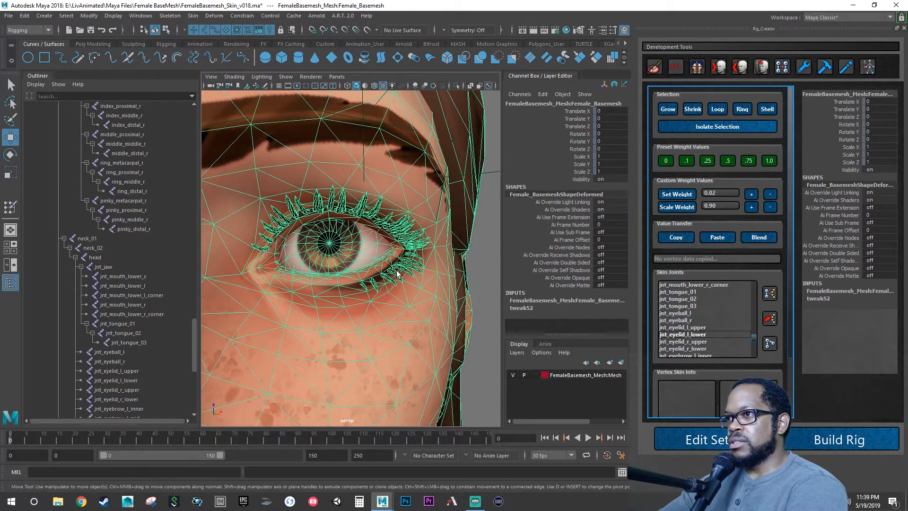
alt+drag(369, 273, 321, 273)
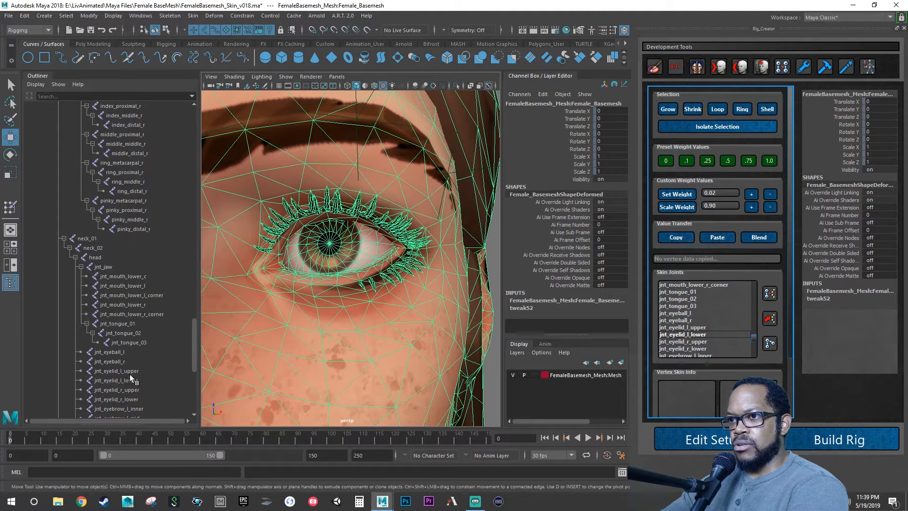
scroll(130, 370, down, 5)
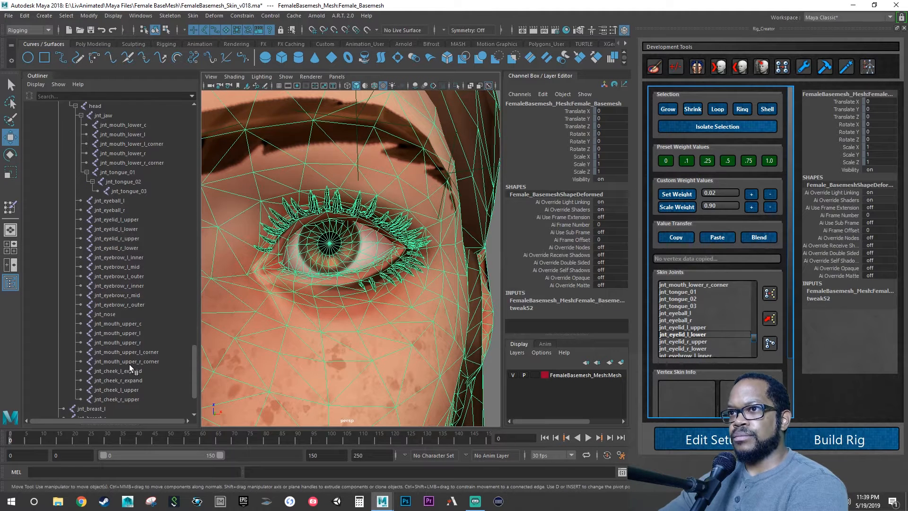
Step: Delete the test key of jnt_eyelid_l_lower at frame 30
click(127, 220)
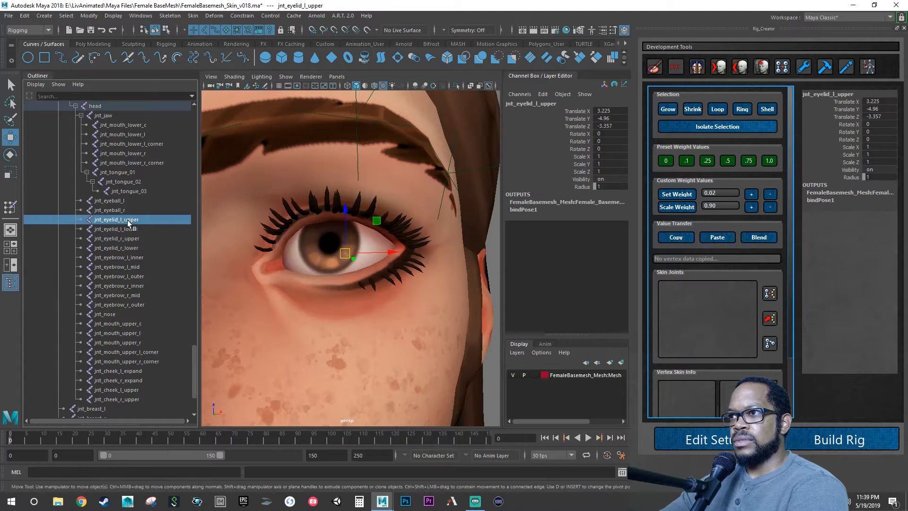
click(122, 230)
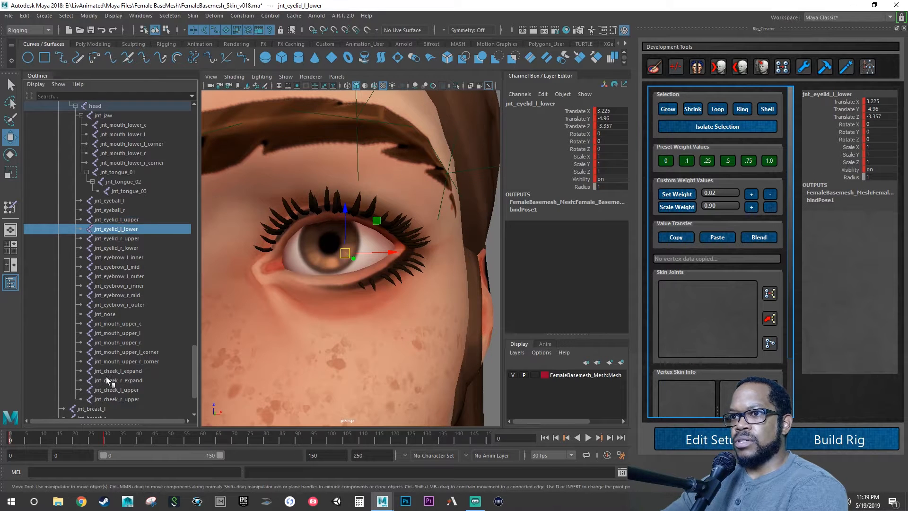
click(107, 439)
right_click(112, 441)
mouse_move(135, 335)
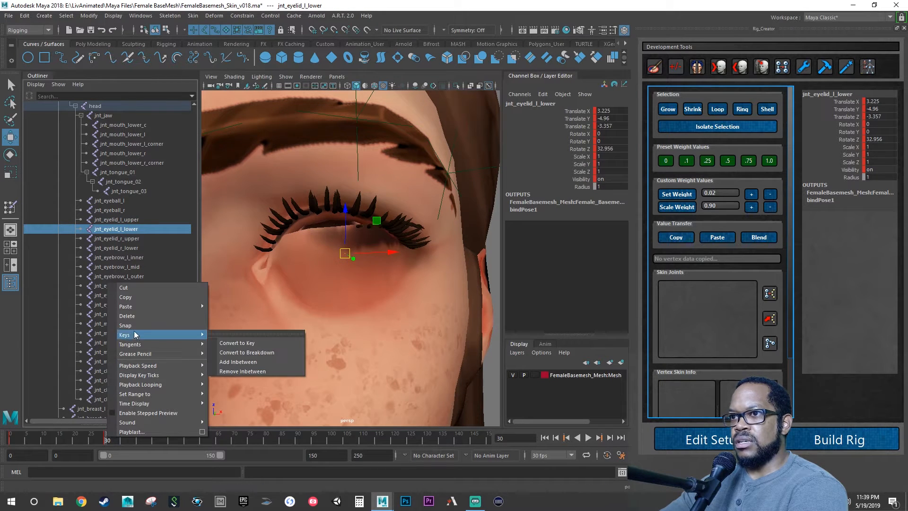
click(145, 314)
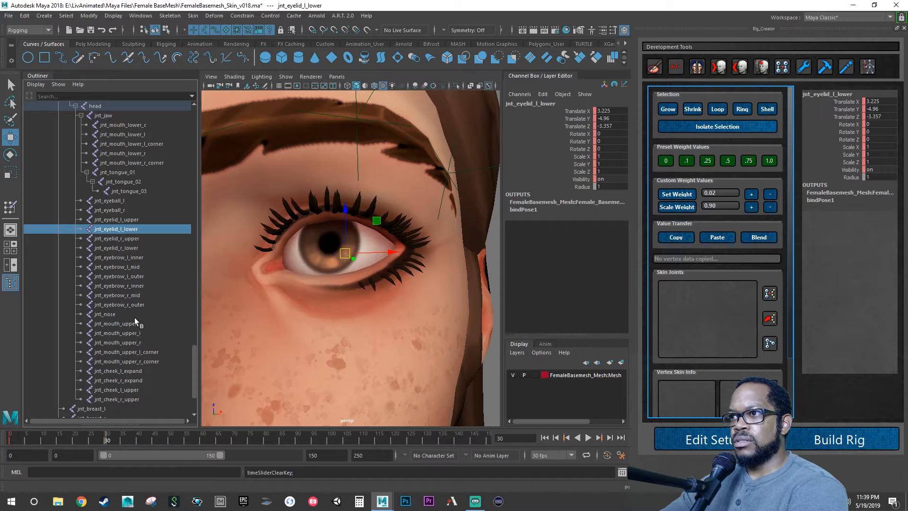
Step: Rotate jnt_eyelid_l_upper about 35.3 degrees in Z to close the upper lid and key it at frame 30
click(124, 220)
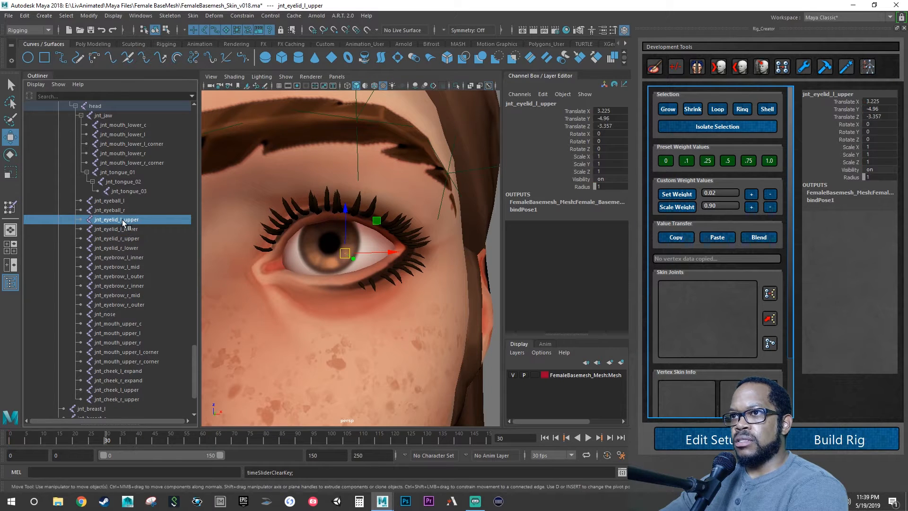
key(e)
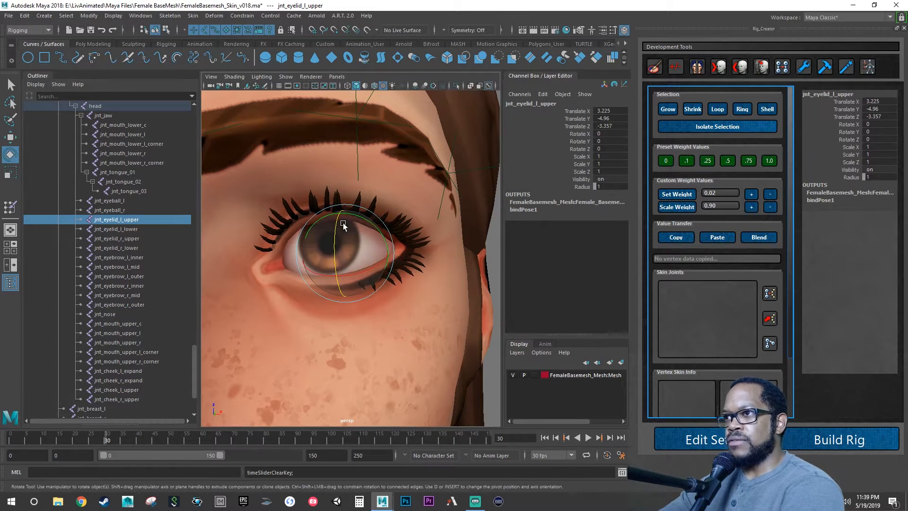
drag(327, 236, 283, 290)
key(s)
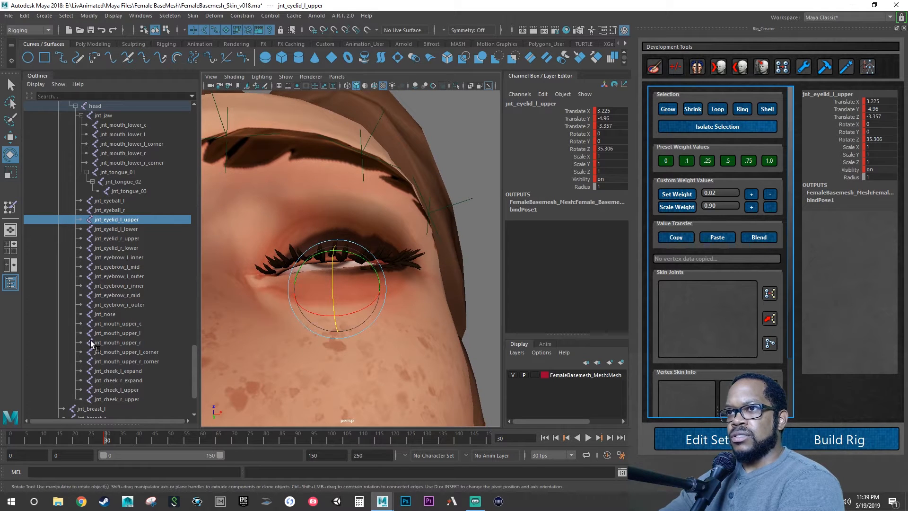
Step: Rotate jnt_eyelid_l_lower about 6.1 degrees in Z to meet the upper lid and key it at frame 30
click(129, 229)
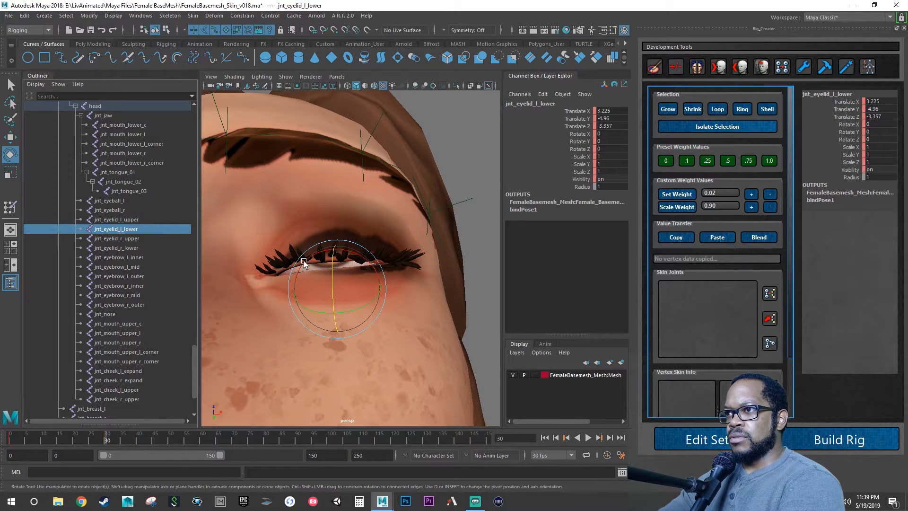
drag(325, 269, 312, 304)
key(s)
Step: Examine the closed left eye up close from several angles, checking where the lids meet, the inner corner and the lashes
alt+right_drag(312, 304, 359, 277)
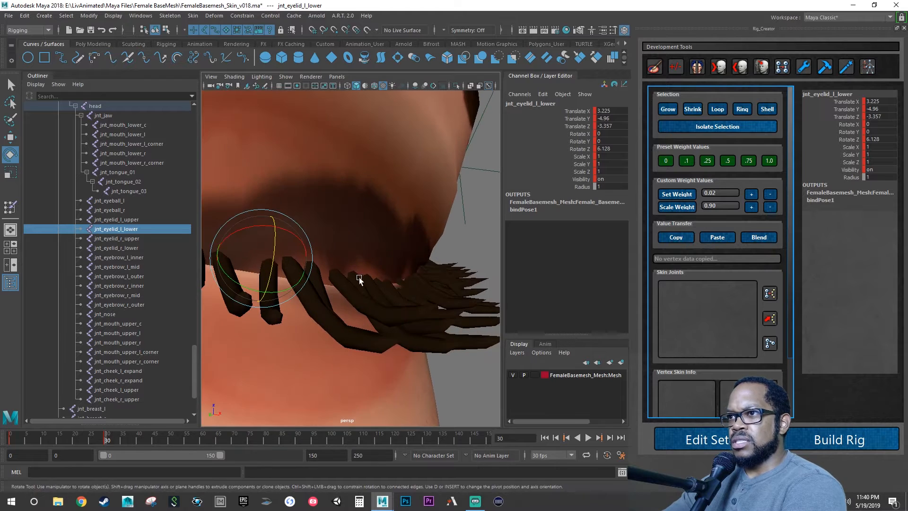
alt+middle_drag(359, 277, 427, 281)
alt+drag(427, 280, 426, 293)
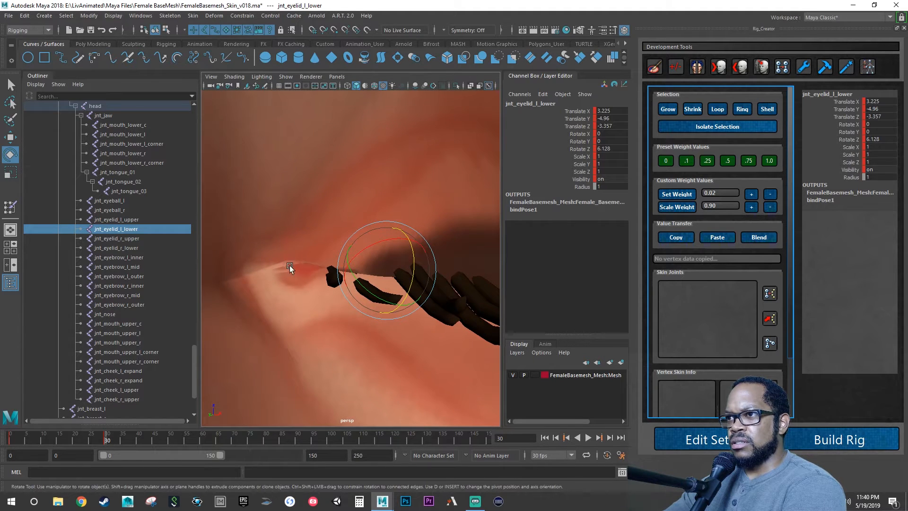
alt+drag(293, 268, 367, 292)
alt+right_drag(367, 291, 405, 288)
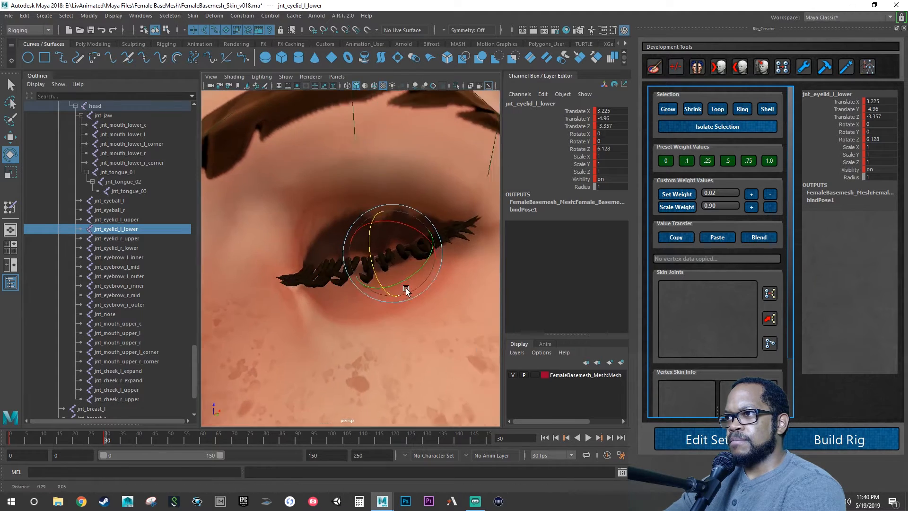
alt+middle_drag(405, 287, 360, 290)
alt+right_drag(360, 289, 414, 283)
alt+drag(414, 283, 395, 278)
mouse_move(401, 269)
alt+mouse_down()
mouse_move(404, 260)
mouse_move(399, 268)
alt+mouse_up()
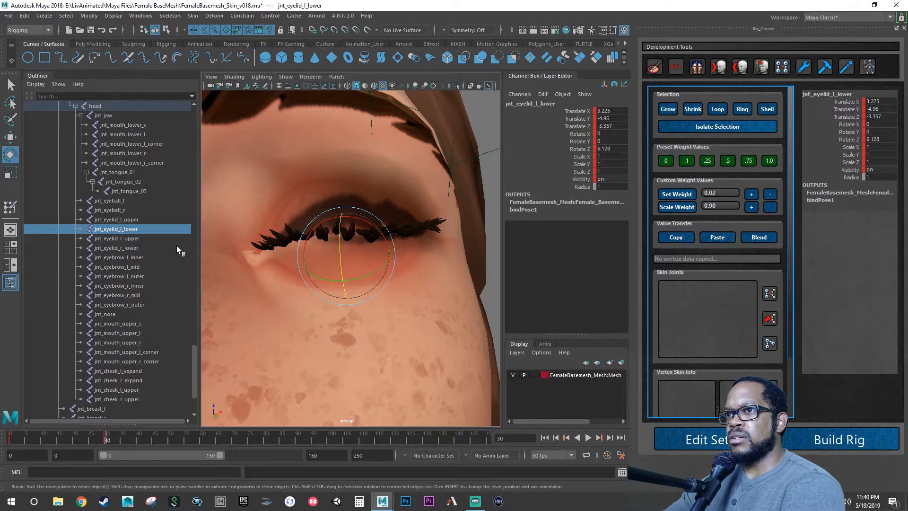
Step: Hide the Outliner and play back the eyelid animation to check the blink
click(15, 282)
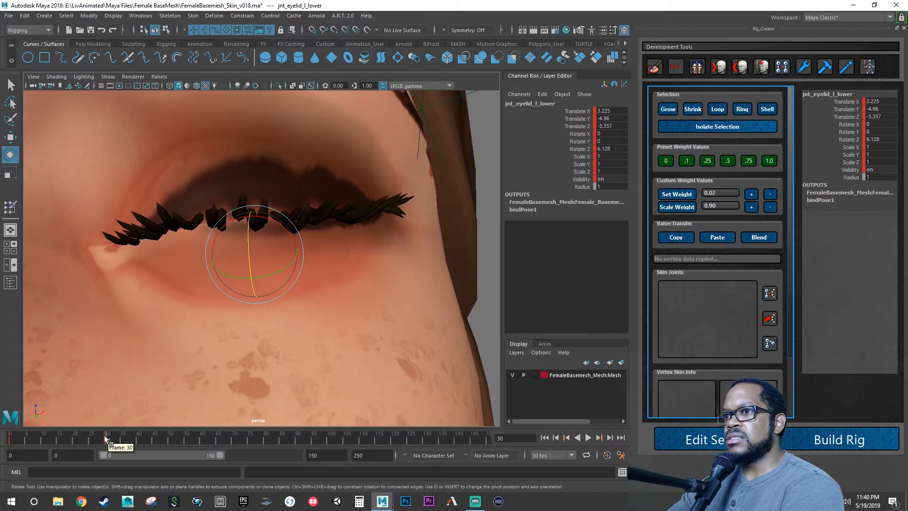
key(alt+v)
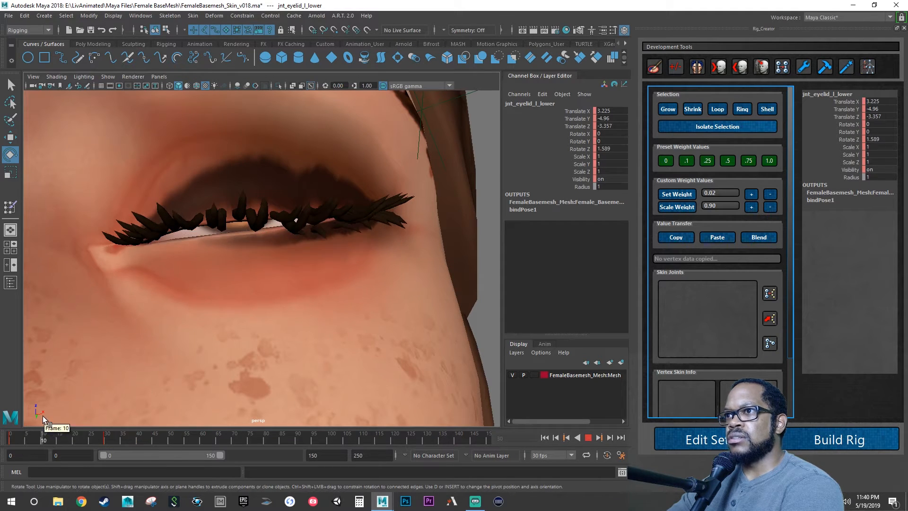
key(alt+v)
Step: Undo the test keys and rotations of the lower and upper left eyelid joints
key(ctrl+z)
key(ctrl+z)
key(ctrl+z)
key(ctrl+z)
key(ctrl+z)
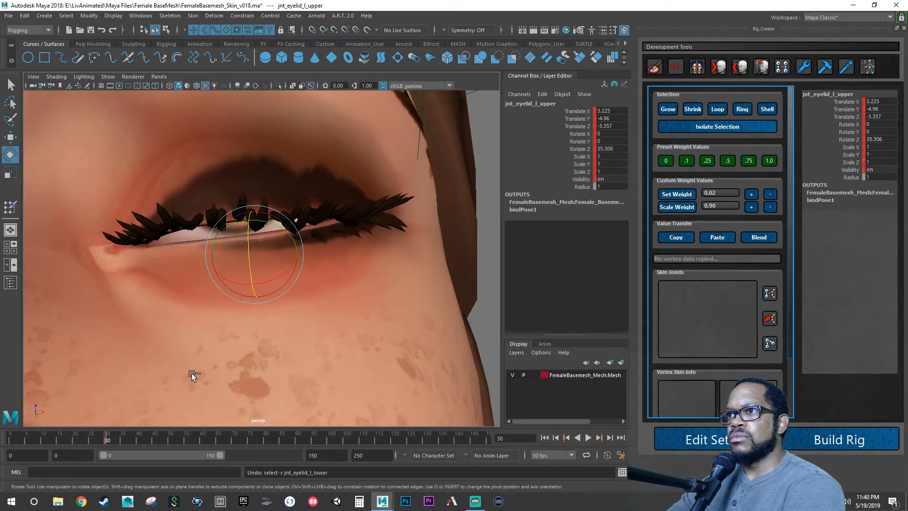
key(ctrl+z)
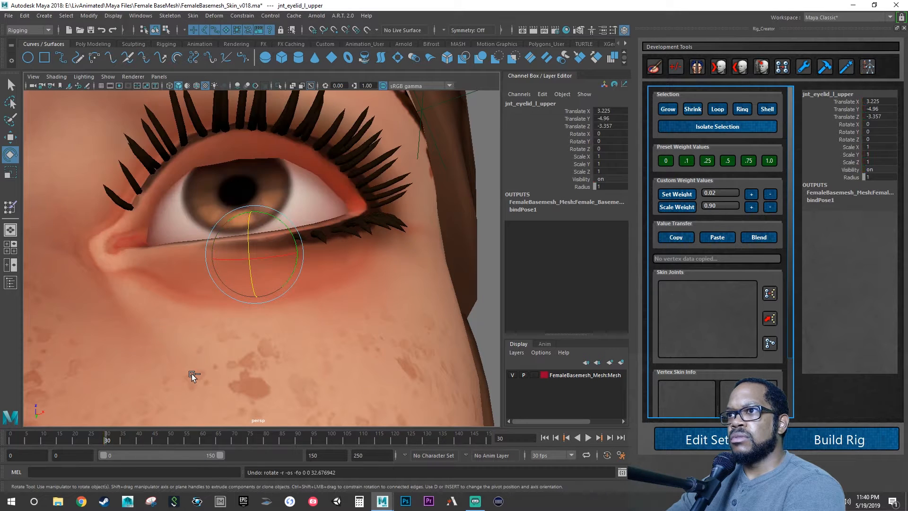
Step: Return the timeline to frame 0 and show the Outliner again
alt+drag(191, 374, 197, 342)
mouse_move(21, 434)
mouse_down()
mouse_move(9, 439)
mouse_move(121, 437)
mouse_move(6, 429)
mouse_up()
click(10, 282)
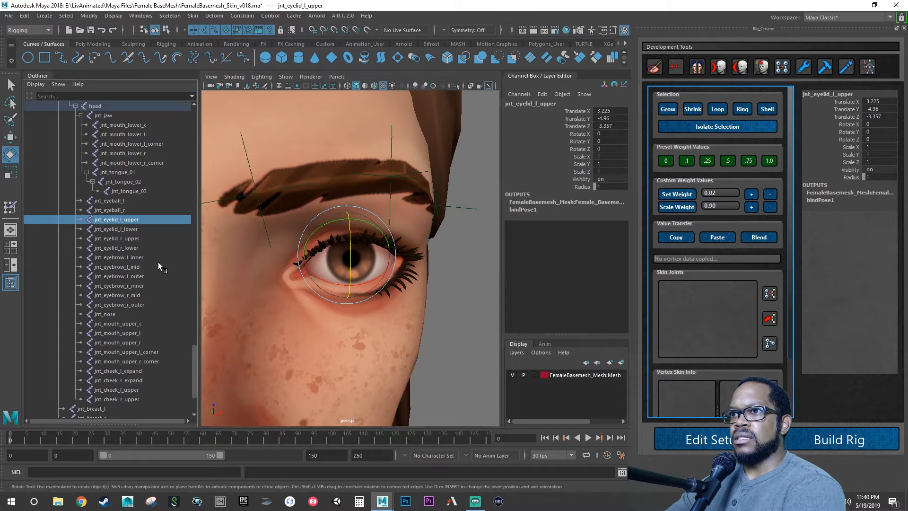
Step: Key both left eyelid joints in their open pose at frame 0 and move the timeline to frame 30
ctrl+click(123, 230)
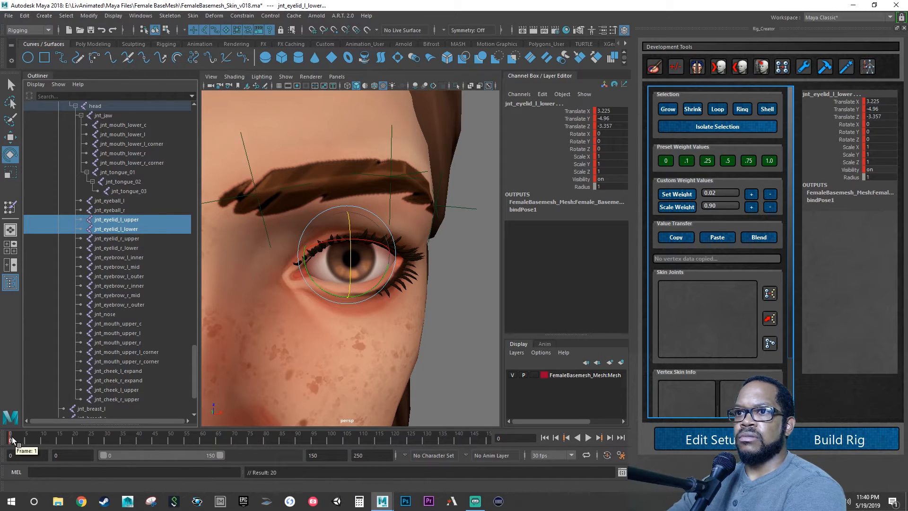
key(alt+v)
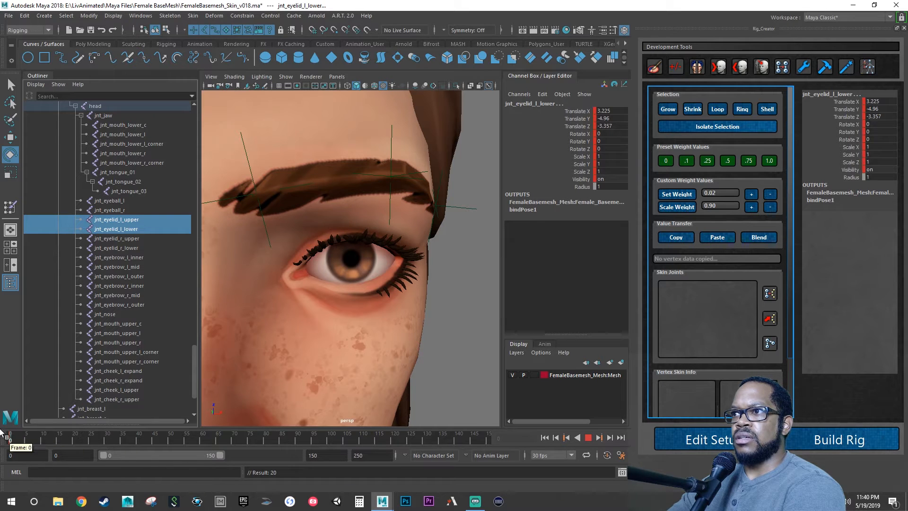
click(106, 443)
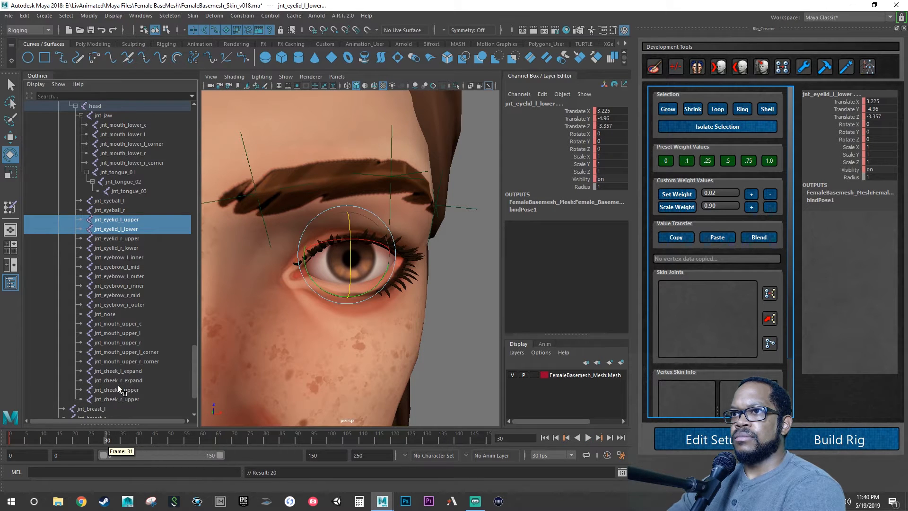
Step: Close the upper lid at frame 30 by rotating jnt_eyelid_l_upper to about 33.7 in Z, and key it
click(120, 222)
alt+drag(345, 266, 322, 265)
key(s)
alt+right_drag(323, 265, 409, 272)
alt+drag(409, 272, 347, 251)
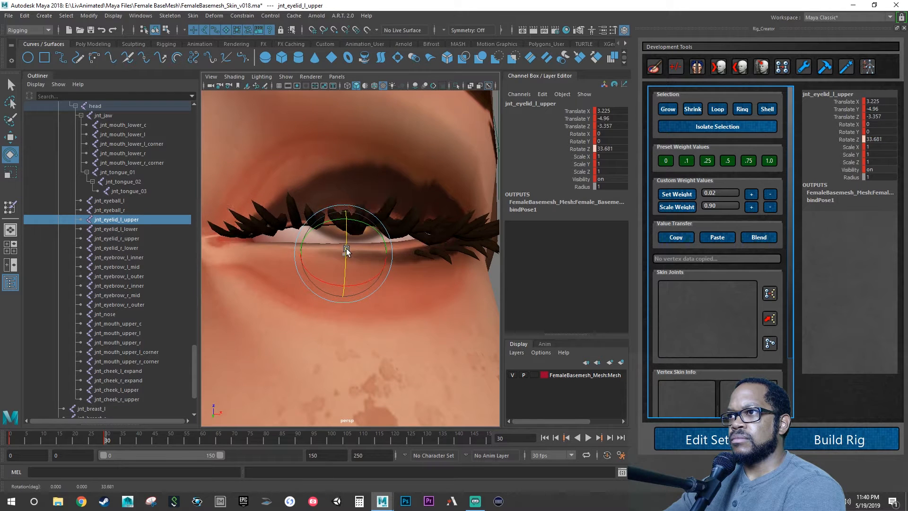
Step: Raise jnt_eyelid_l_lower to meet the upper lid, then rotate jnt_eyelid_l_upper to about 34.8 in Z and key the closed pose
click(137, 228)
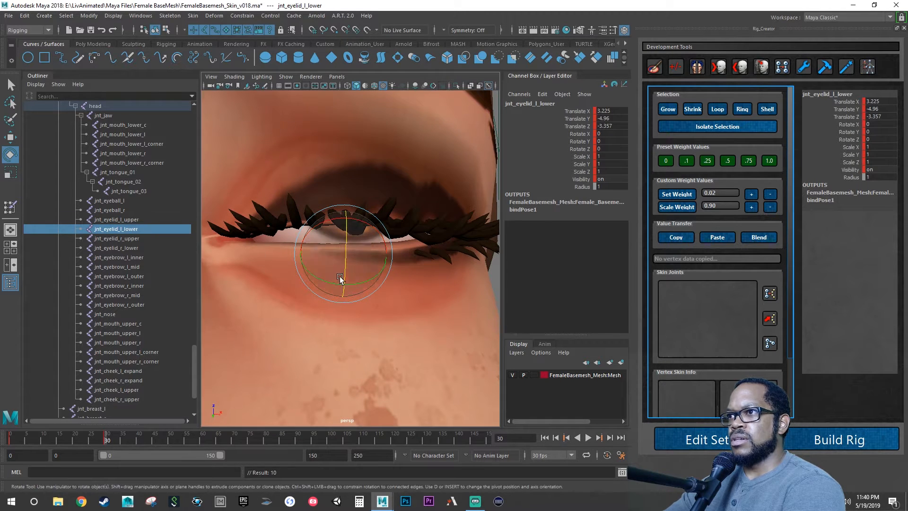
mouse_move(332, 265)
mouse_down()
mouse_move(336, 253)
mouse_move(352, 268)
mouse_move(342, 257)
mouse_up()
click(142, 219)
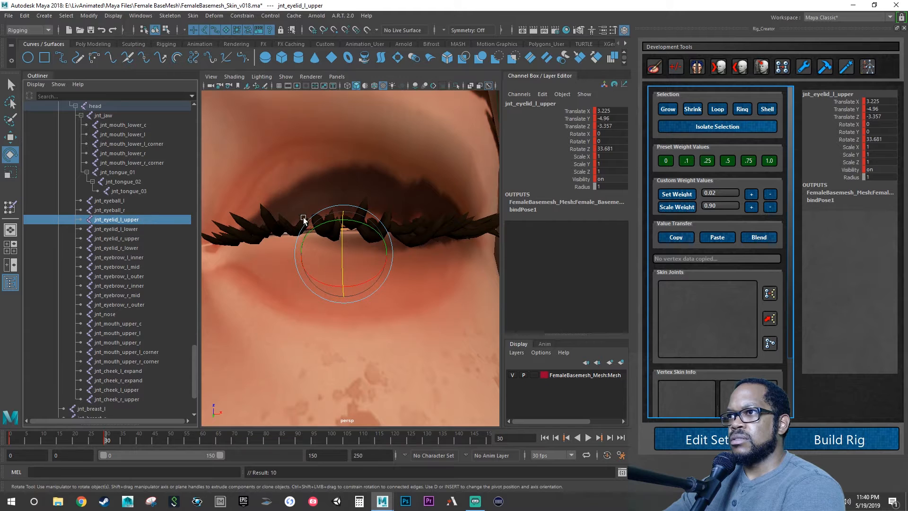
drag(342, 226, 343, 287)
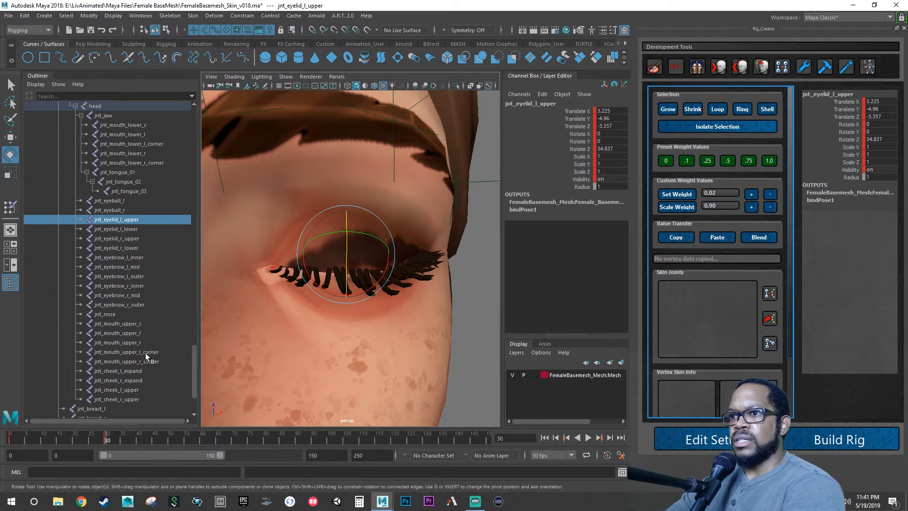
key(s)
click(116, 230)
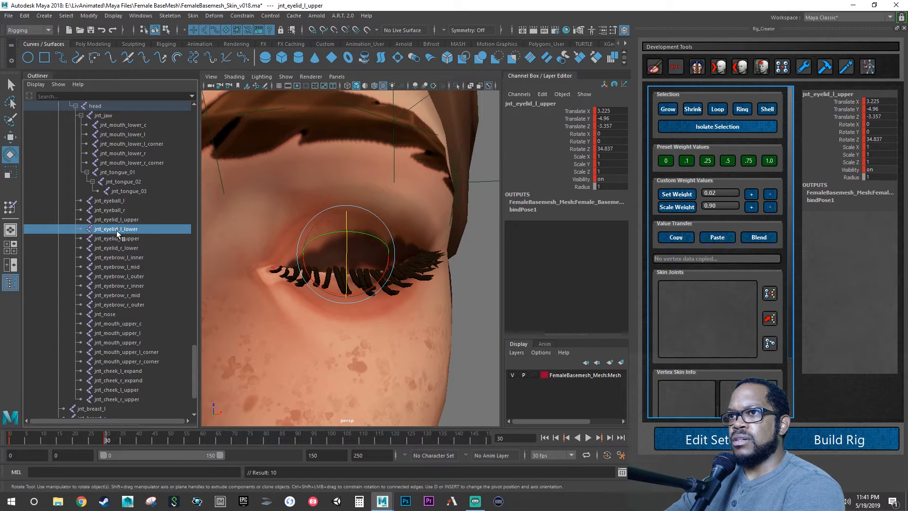
Step: Hide the Outliner, clear the selection and scrub between frames 0 and 30 to check the left eye's blink
click(10, 282)
alt+drag(91, 290, 368, 302)
click(471, 267)
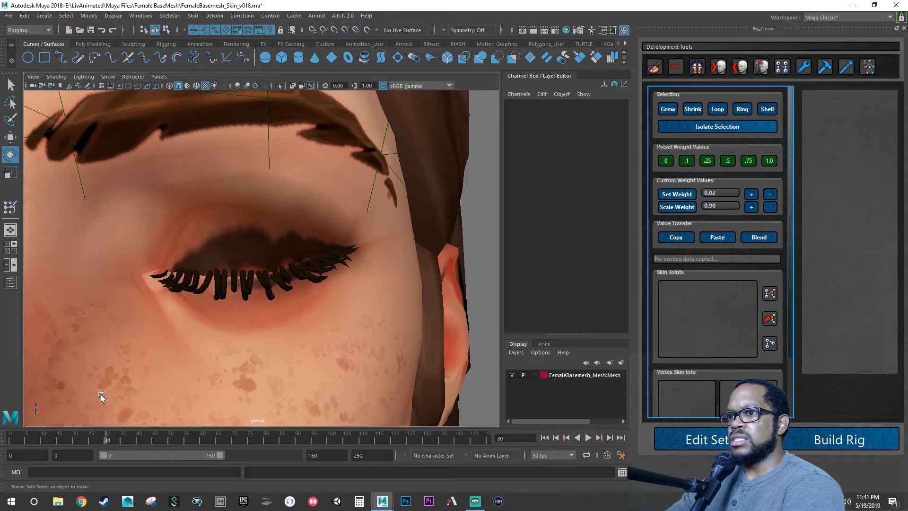
drag(98, 437, 42, 394)
alt+drag(313, 337, 302, 333)
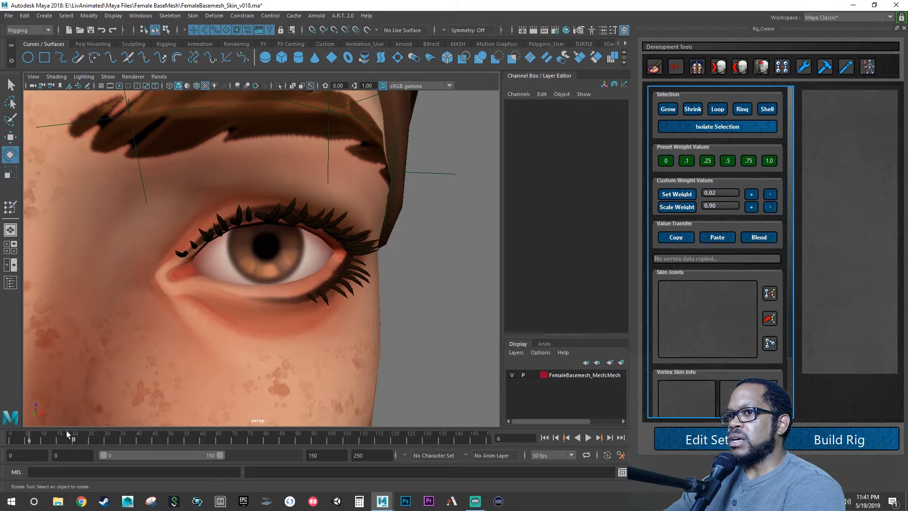
drag(32, 433, 1, 415)
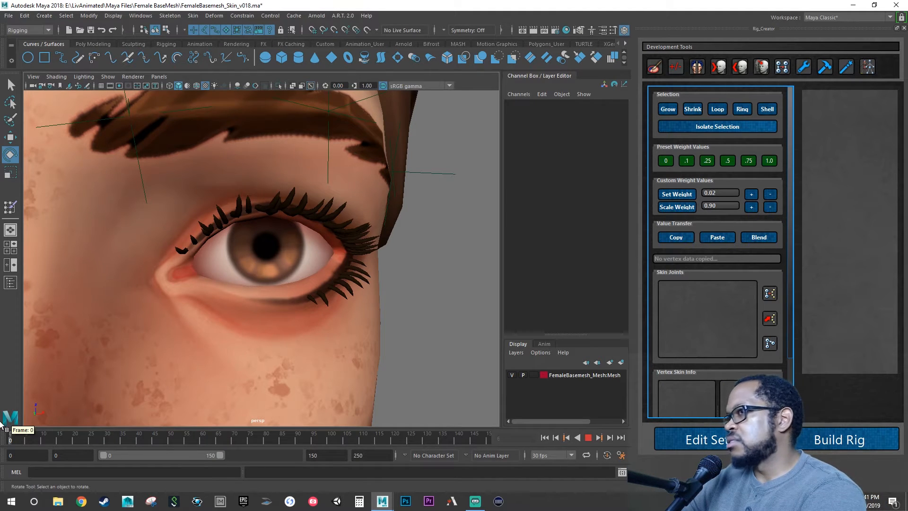
drag(1, 424, 66, 432)
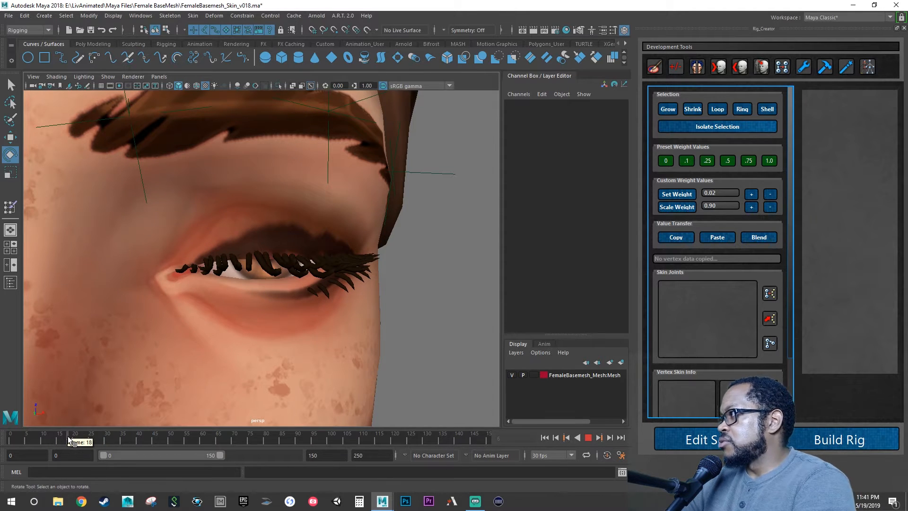
drag(69, 438, 106, 441)
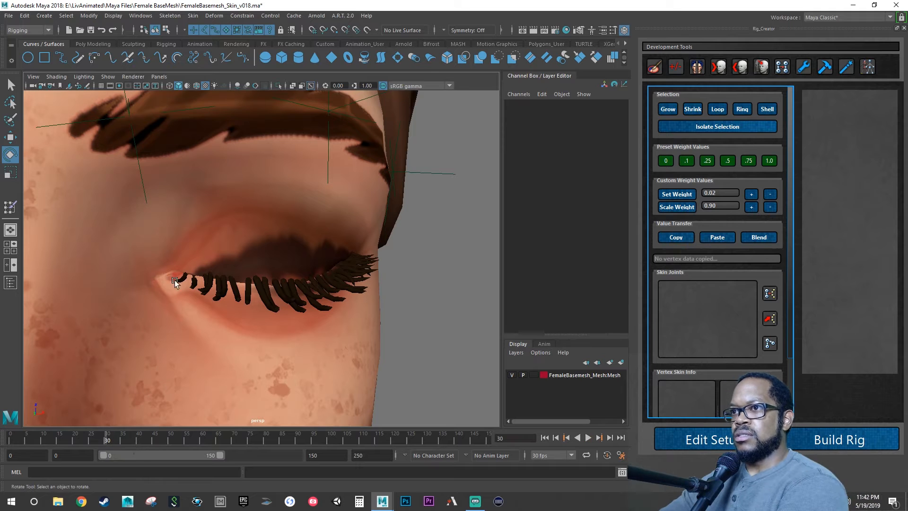
Step: Switch the face mesh to vertex selection and examine the vertices at the closed left eye's inner corner from several angles
alt+right_drag(172, 291, 322, 228)
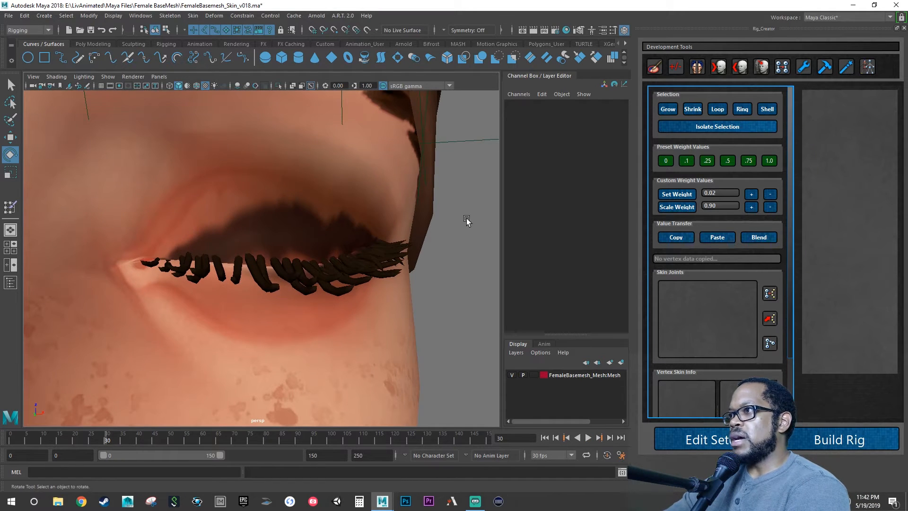
click(366, 172)
right_drag(366, 172, 333, 174)
alt+middle_drag(183, 241, 228, 244)
scroll(228, 244, up, 3)
scroll(229, 244, up, 8)
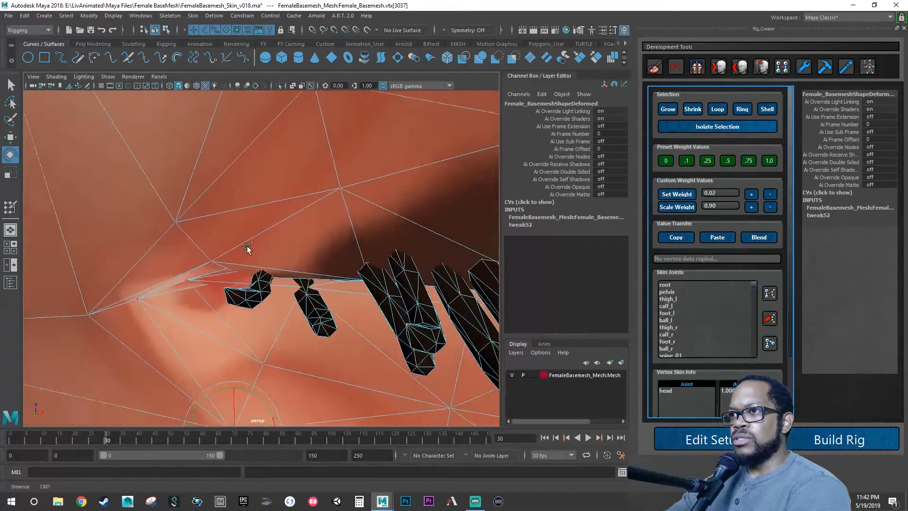
alt+drag(231, 247, 241, 248)
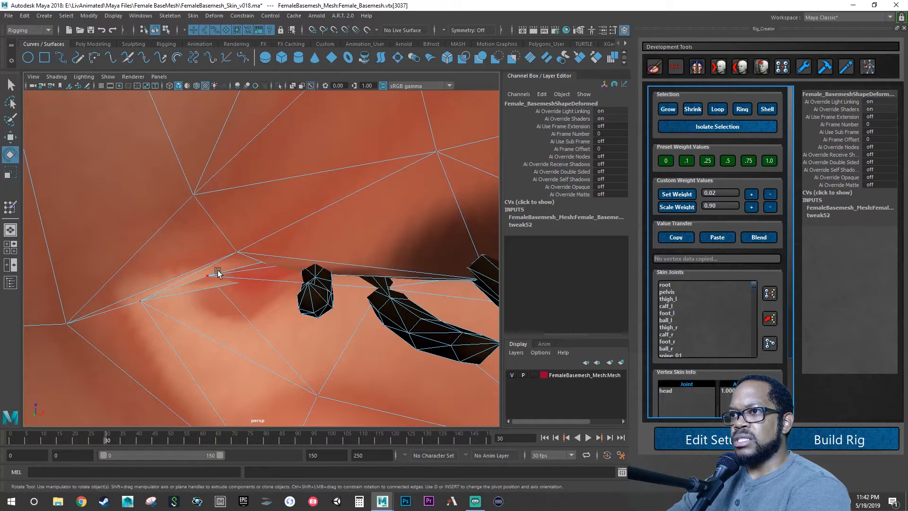
mouse_move(201, 291)
alt+mouse_down()
mouse_move(222, 286)
mouse_move(212, 292)
alt+mouse_up()
scroll(215, 285, down, 2)
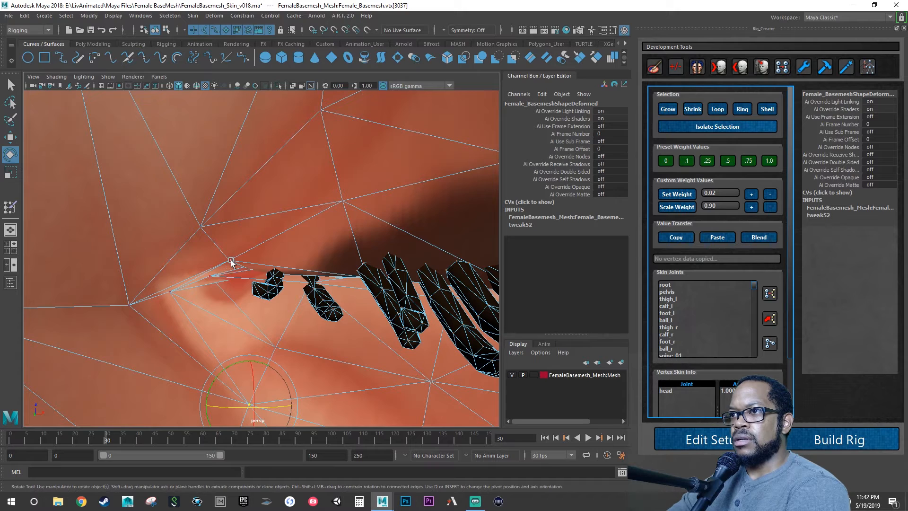
alt+drag(230, 273, 241, 269)
alt+right_drag(243, 269, 316, 267)
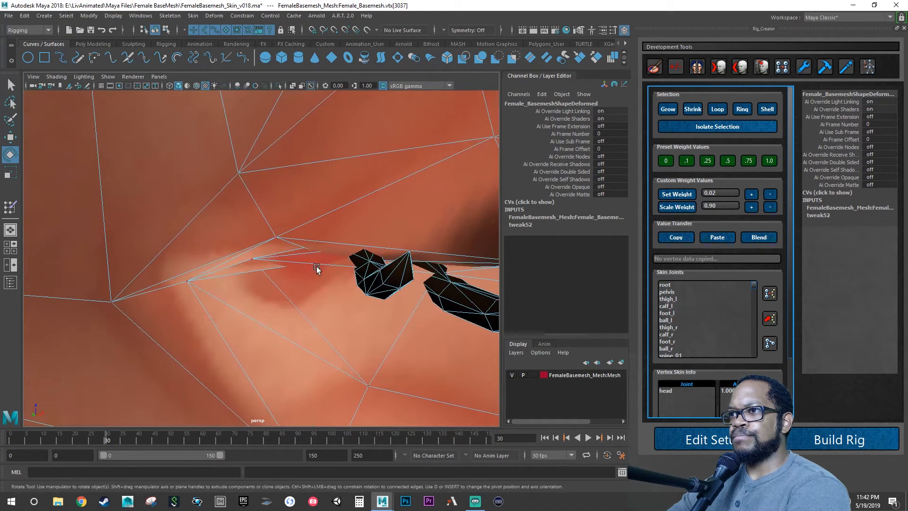
Step: Open the lids by going to frame 12 and select the three vertices running along the left eye's inner corner
key(alt+v)
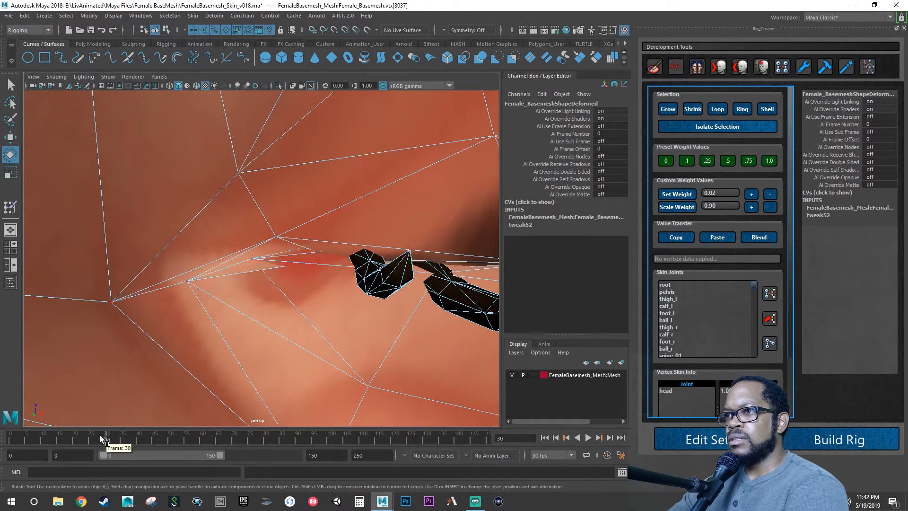
click(50, 432)
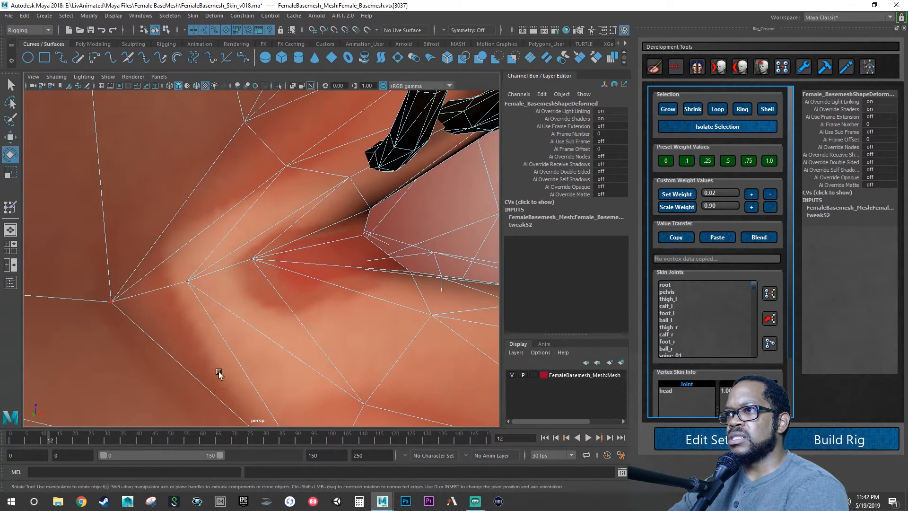
click(362, 236)
click(252, 259)
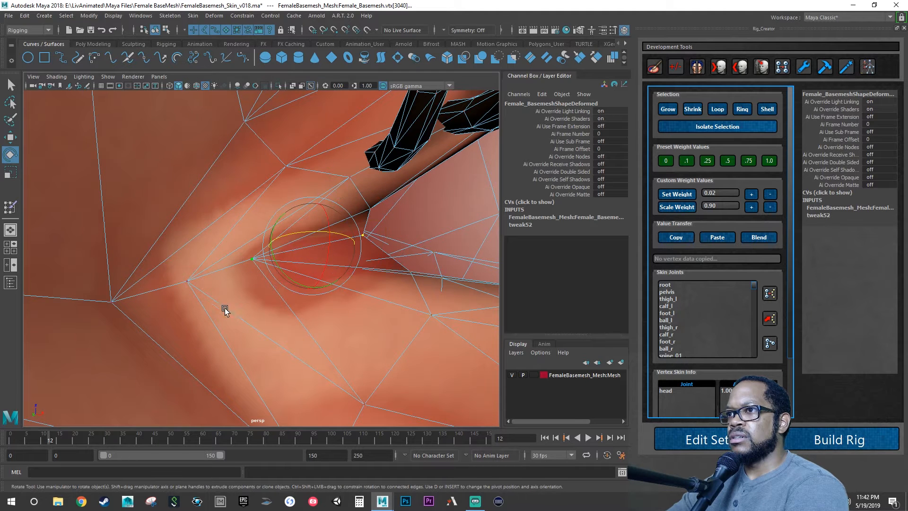
shift+click(188, 283)
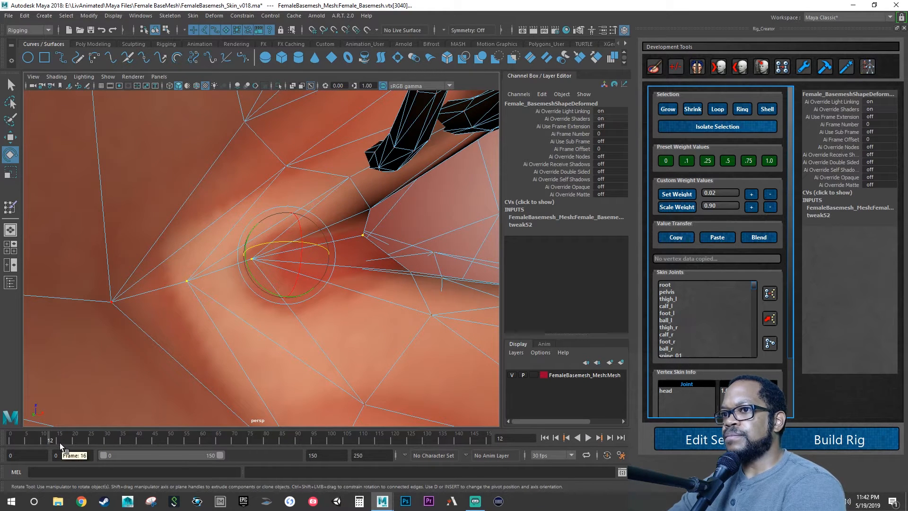
Step: Close the lids at frame 32 and raise the three corner vertices' weight on jnt_eyelid_l_upper to 0.06 in steps of 0.02
key(alt+v)
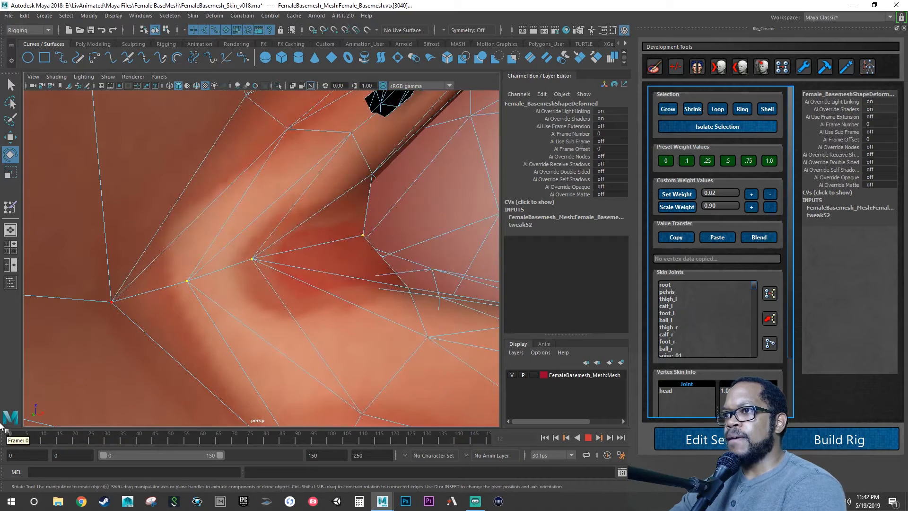
key(alt+v)
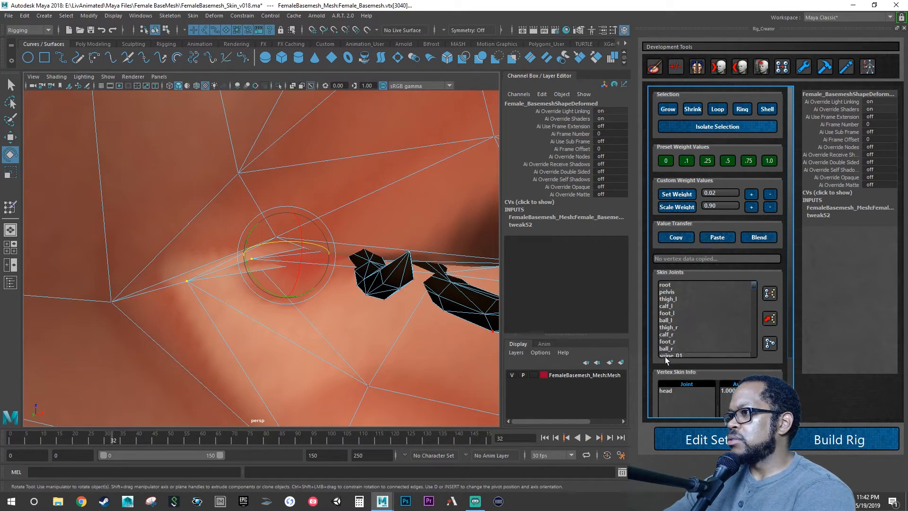
scroll(688, 324, down, 12)
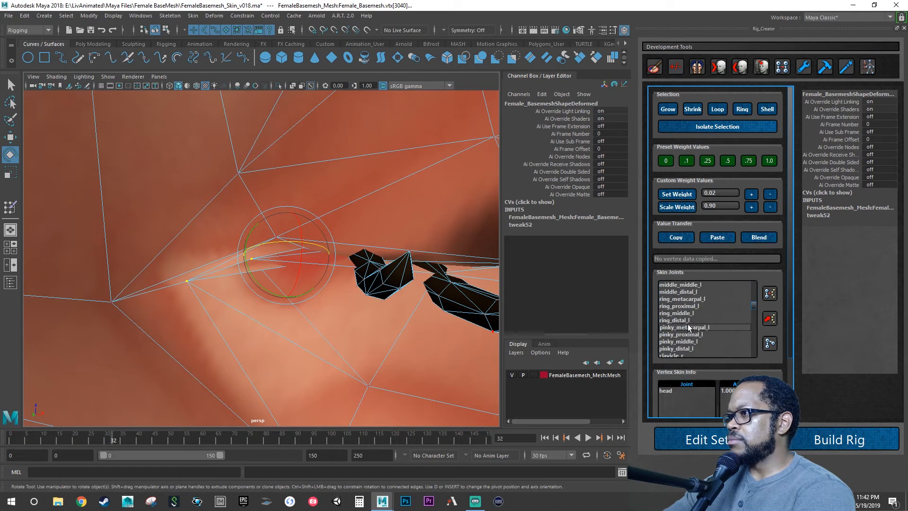
scroll(687, 325, down, 1)
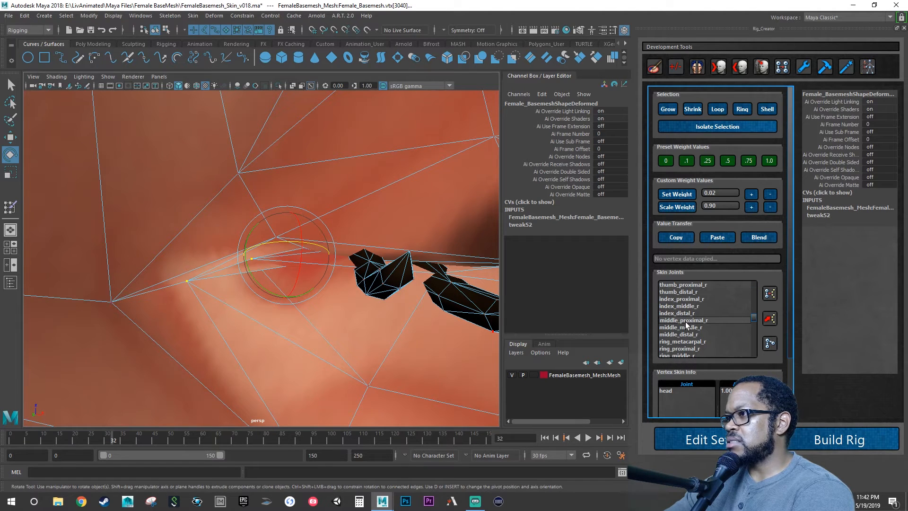
scroll(687, 325, down, 6)
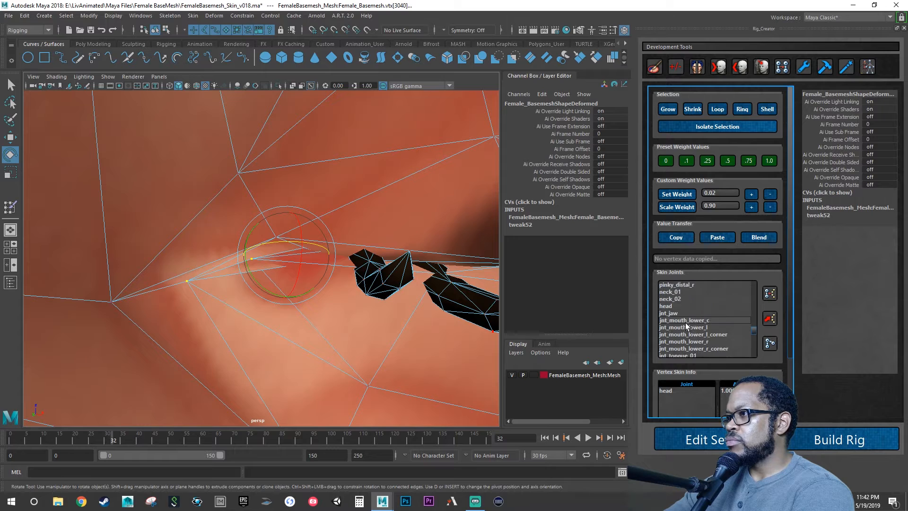
scroll(696, 323, down, 3)
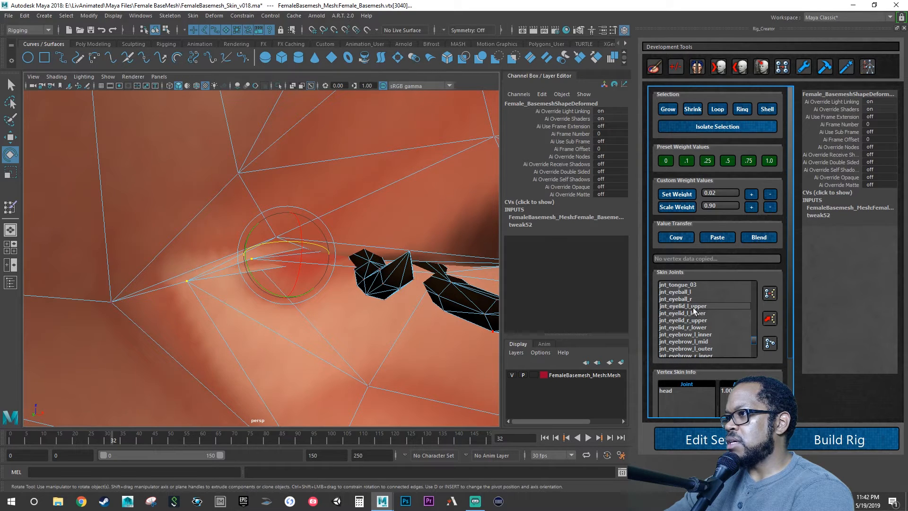
click(694, 306)
click(755, 192)
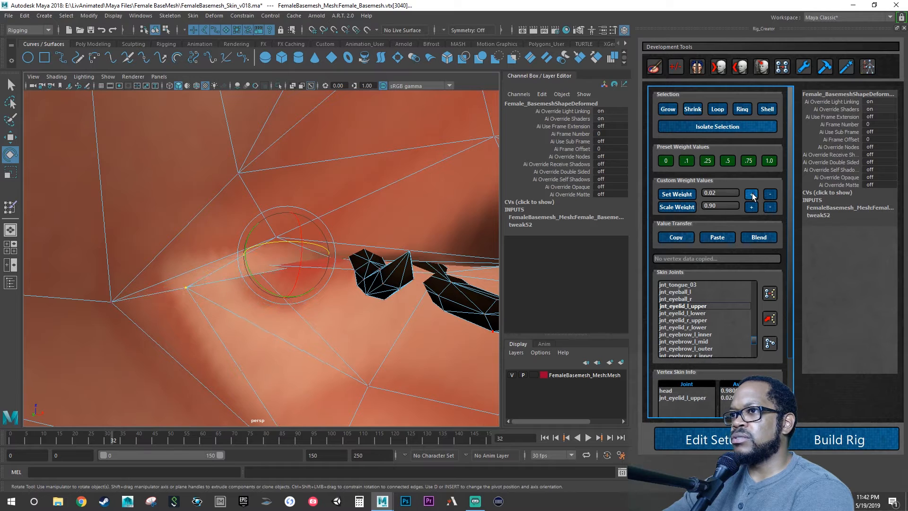
click(751, 193)
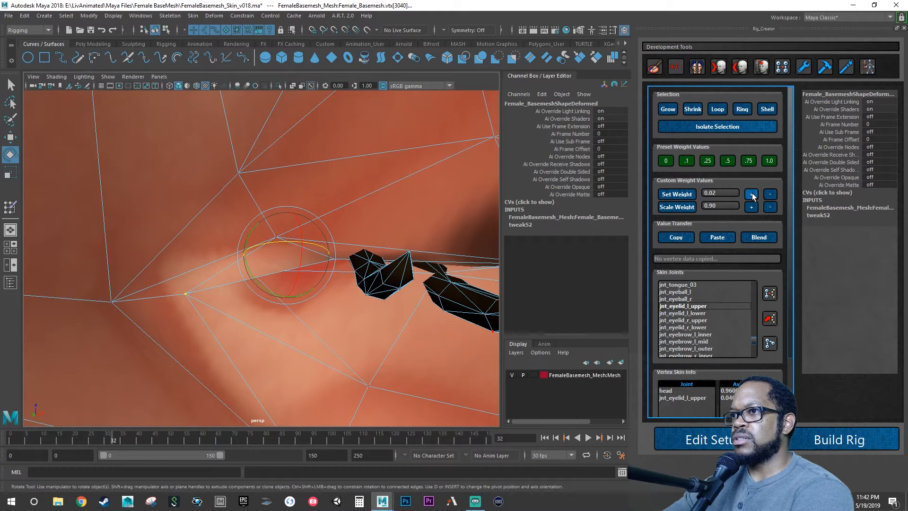
click(752, 195)
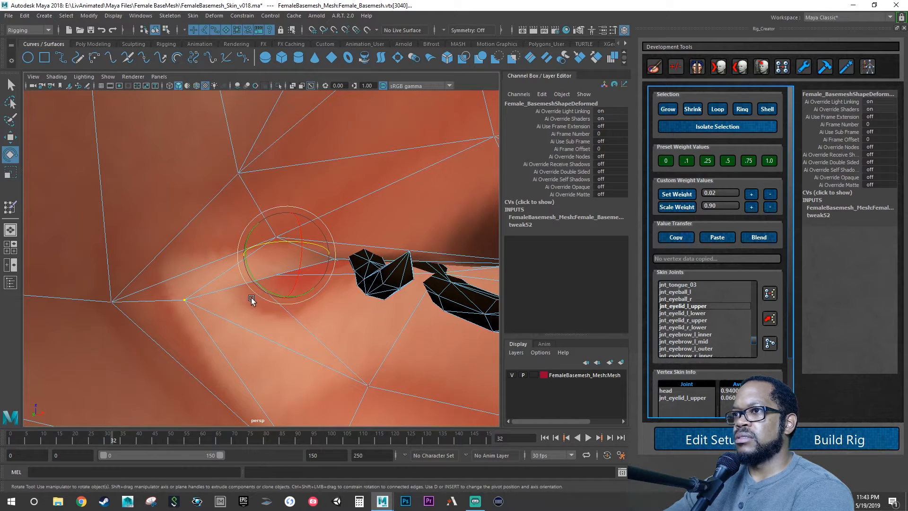
Step: Deselect the corner vertex farthest from the eyeball and raise the other two vertices' jnt_eyelid_l_upper weight to 0.14 in steps of 0.02
shift+click(188, 300)
alt+drag(334, 309, 336, 303)
click(749, 193)
click(749, 193)
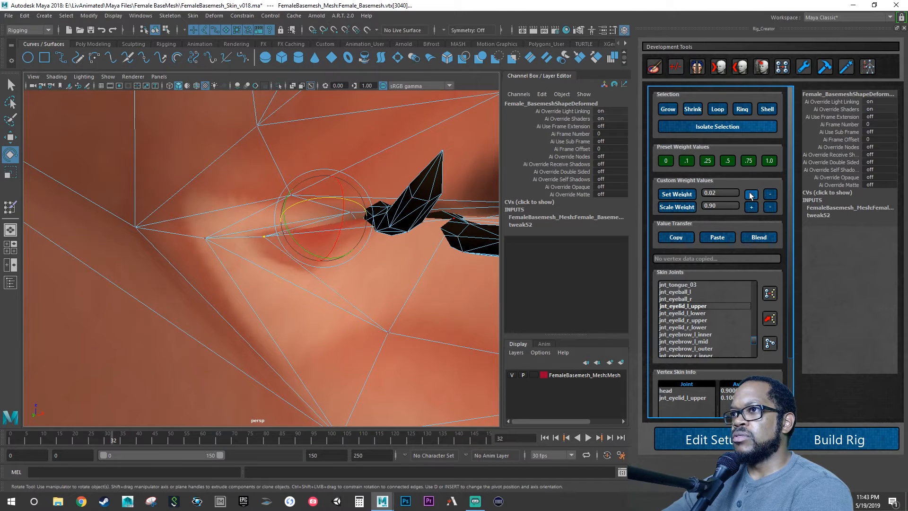
click(750, 193)
mouse_move(407, 243)
alt+mouse_down()
mouse_move(404, 234)
mouse_move(422, 231)
alt+mouse_up()
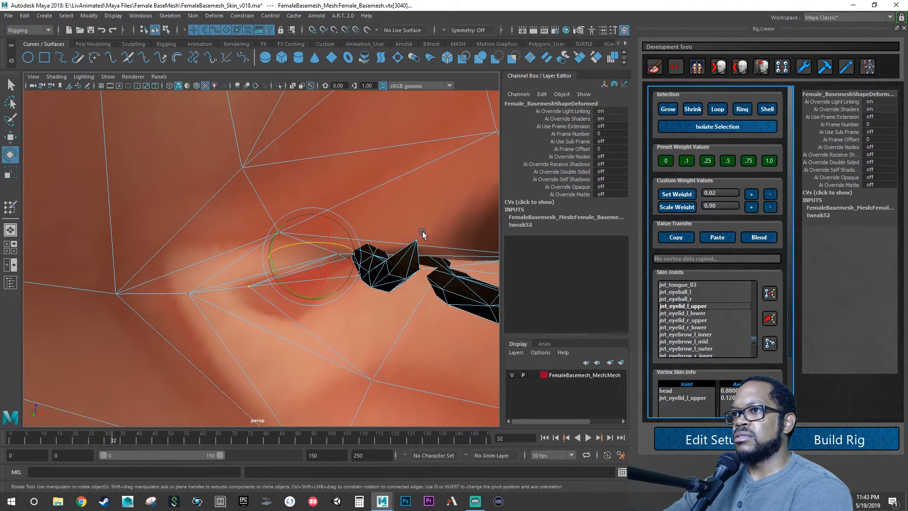
click(752, 194)
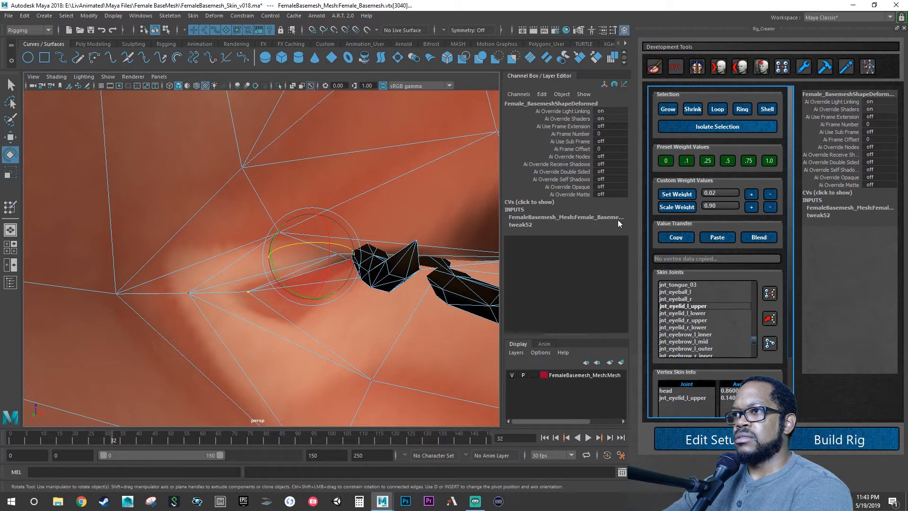
Step: Deselect the middle corner vertex and raise the remaining vertex's jnt_eyelid_l_upper weight to 0.22 in steps of 0.02
ctrl+click(247, 291)
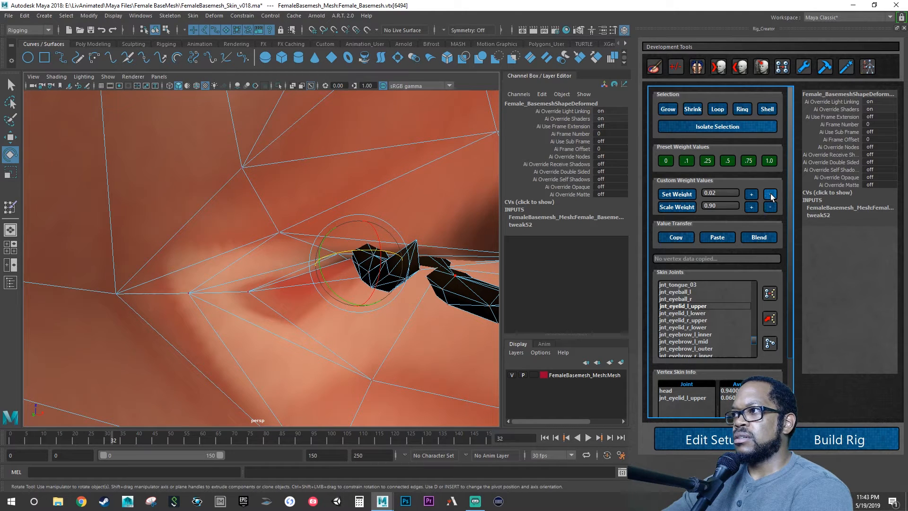
click(751, 194)
click(751, 194)
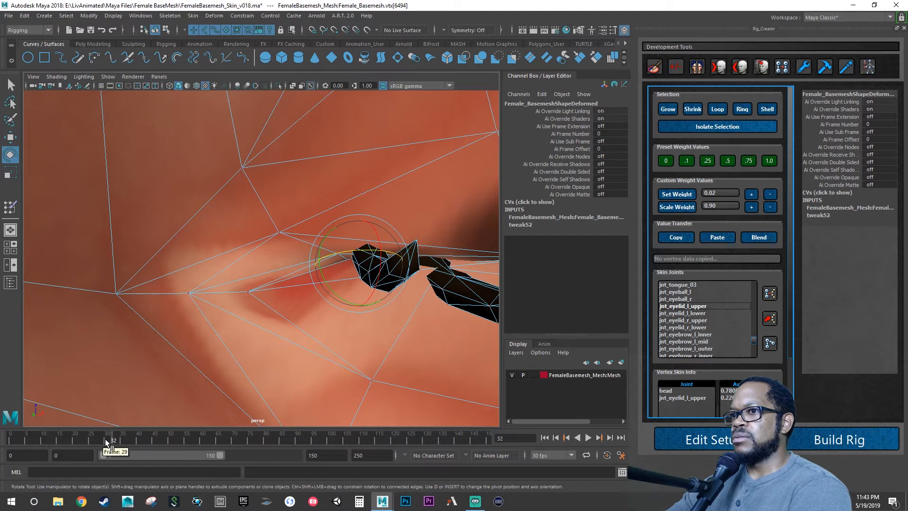
Step: Open the lids at frame 12 and lower the selected corner vertex's jnt_eyelid_l_upper weight to 0 in steps of 0.02
drag(105, 439, 49, 431)
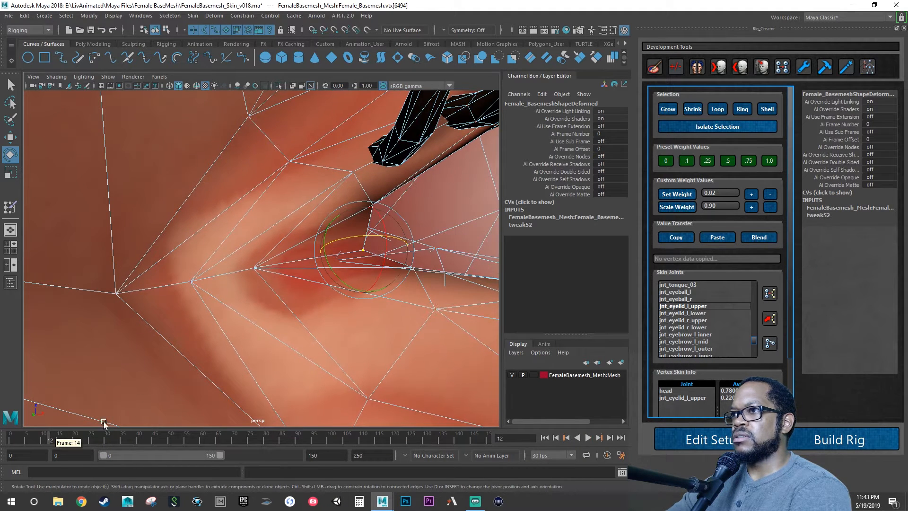
click(752, 195)
click(751, 195)
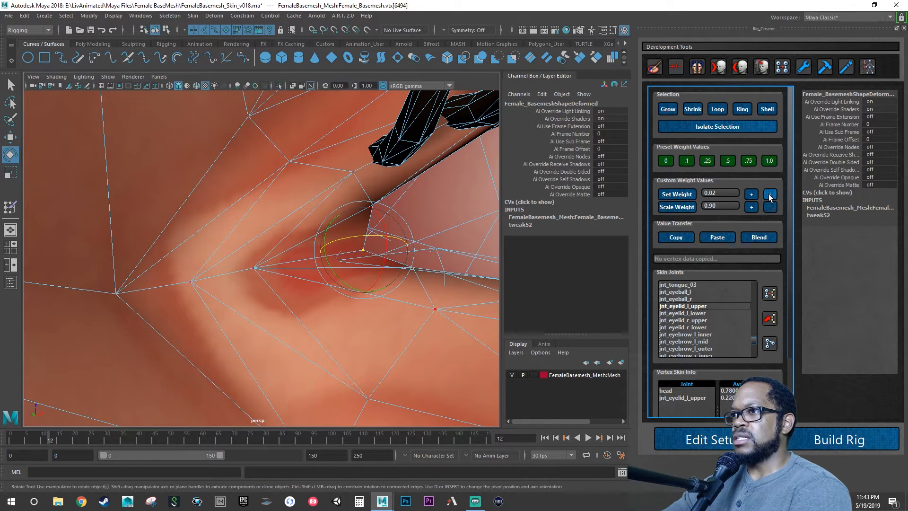
click(768, 194)
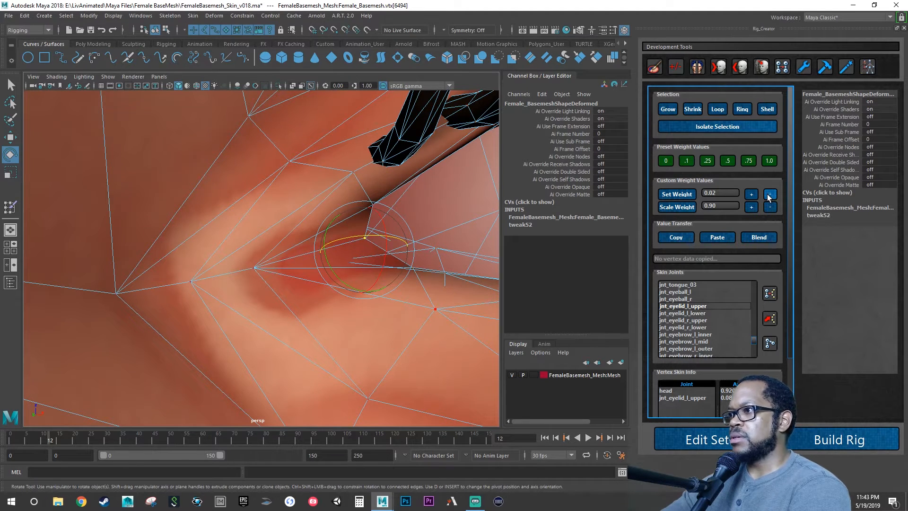
click(767, 194)
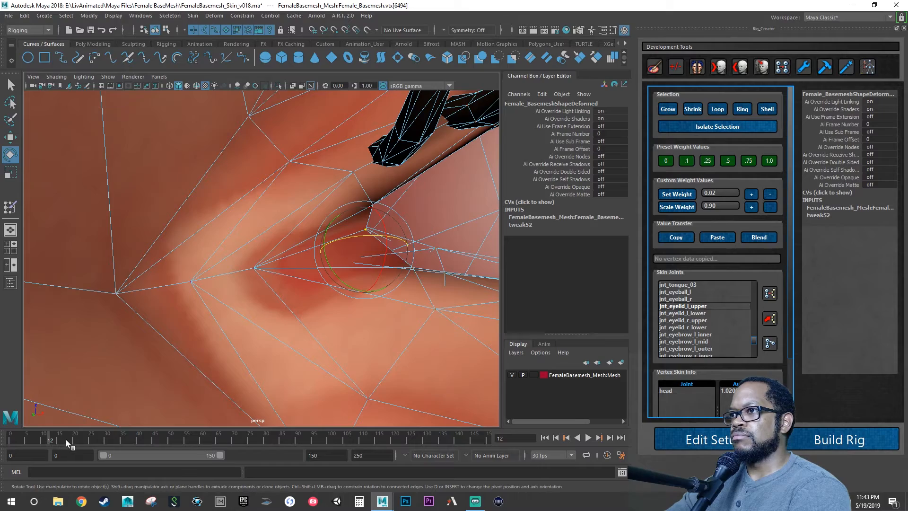
Step: Set the selected corner vertex's jnt_eyelid_l_upper weight to 0.5 at frame 13 and check it by running through the blink
key(alt+v)
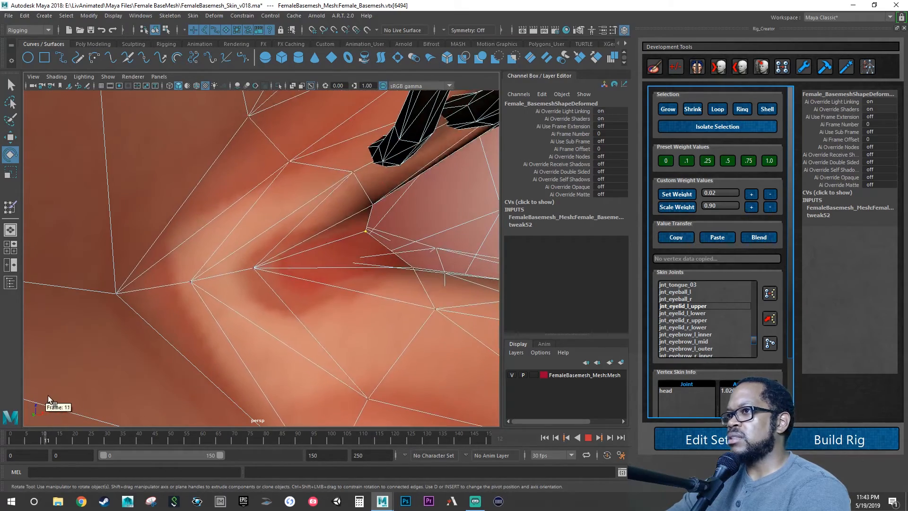
drag(49, 396, 52, 396)
click(698, 306)
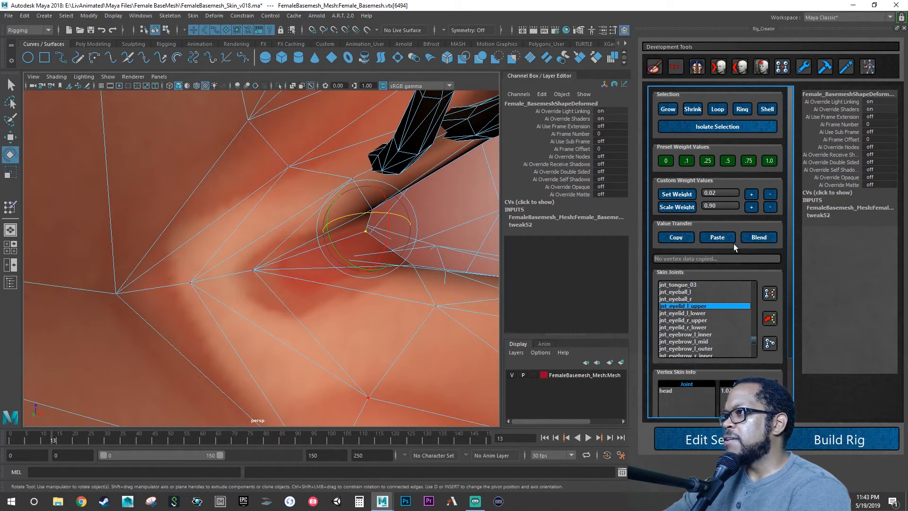
click(727, 161)
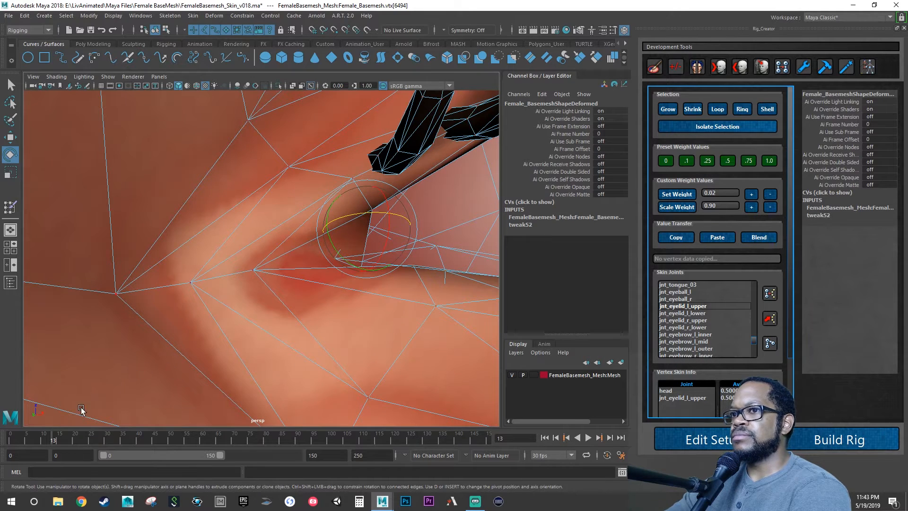
key(alt+v)
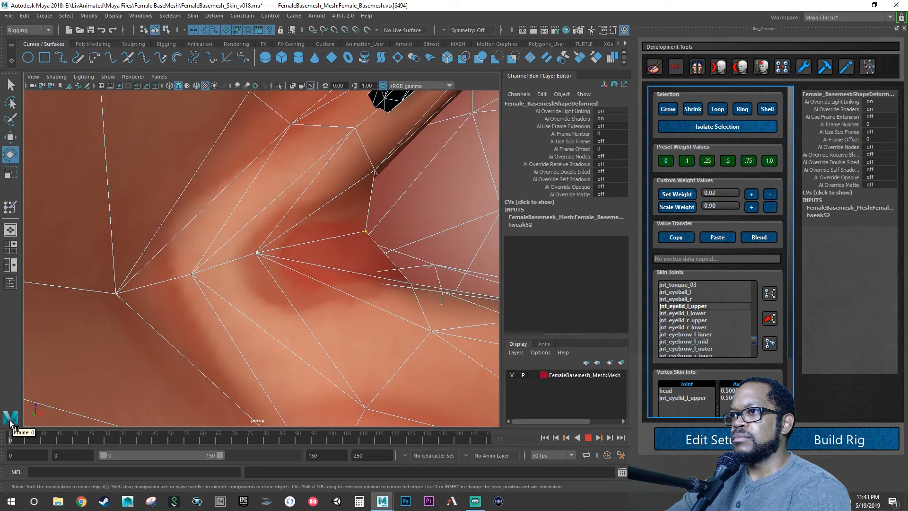
key(alt+v)
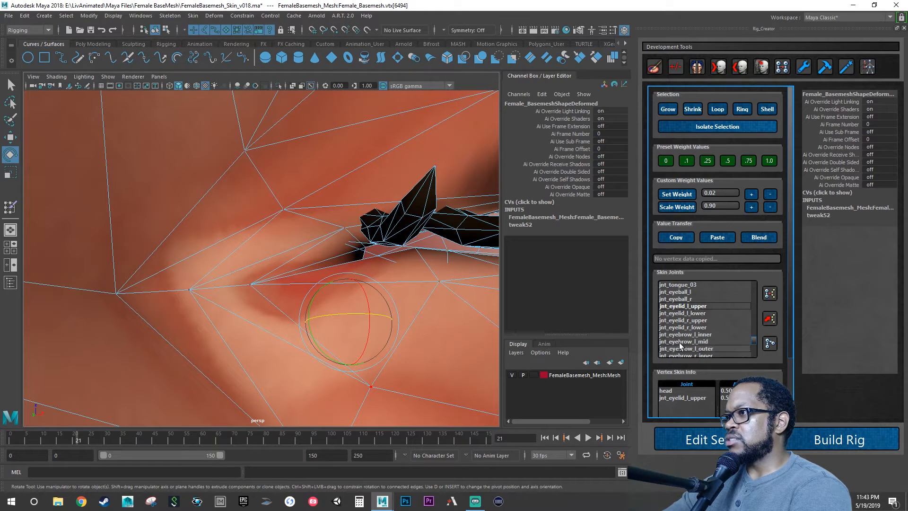
Step: At frame 21, lower the selected corner vertex's jnt_eyelid_l_upper weight to 0.14 in steps of 0.02
click(770, 194)
click(770, 194)
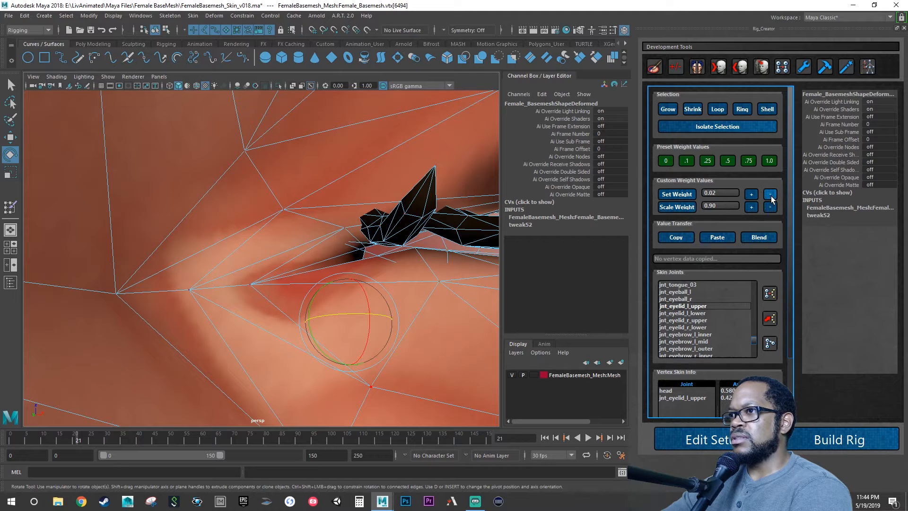
click(770, 195)
click(771, 195)
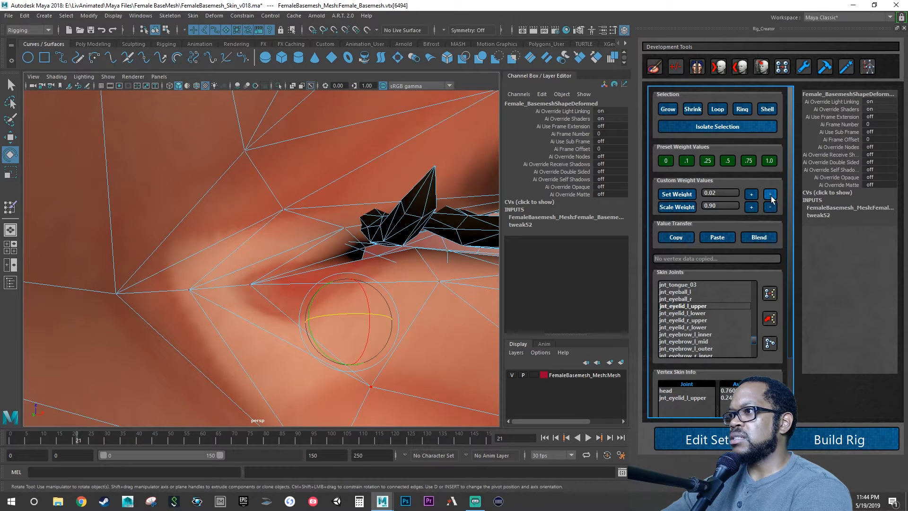
click(770, 195)
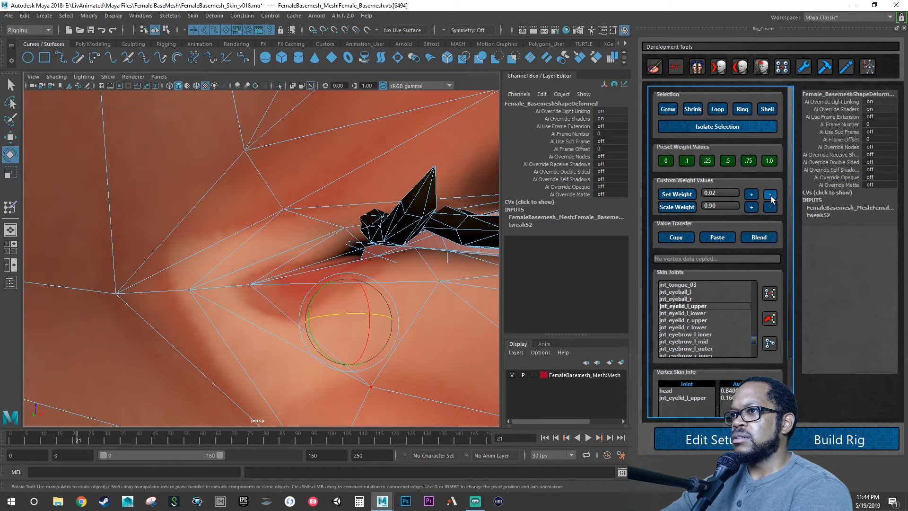
click(771, 196)
click(770, 195)
click(771, 195)
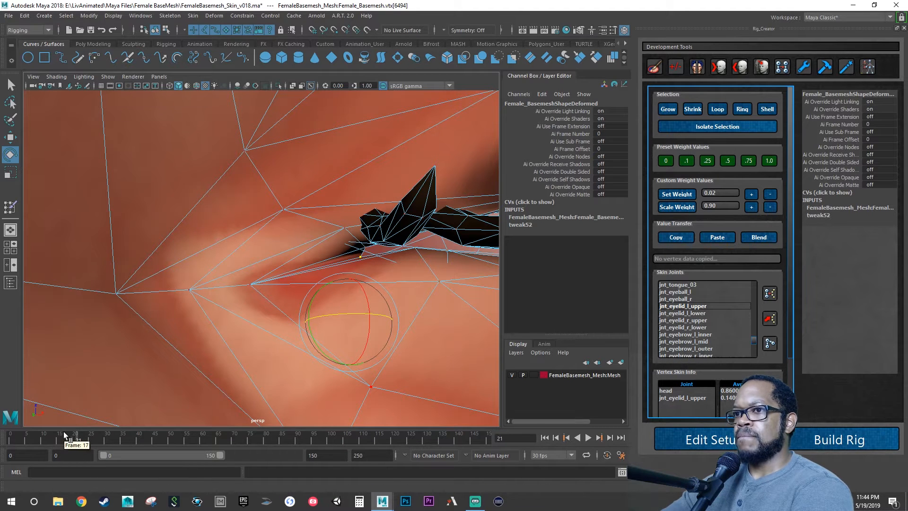
Step: Run the blink to frame 33 and inspect the closed left lids from the front and the side
key(alt+v)
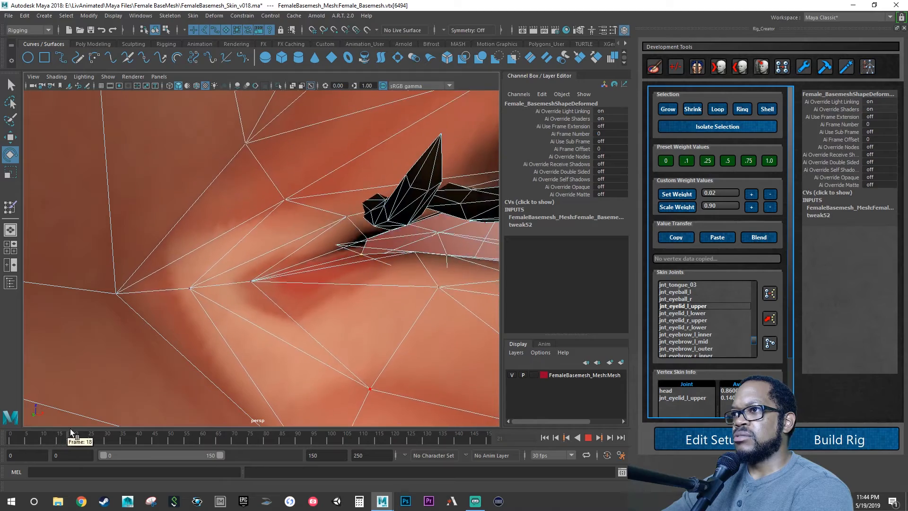
click(116, 424)
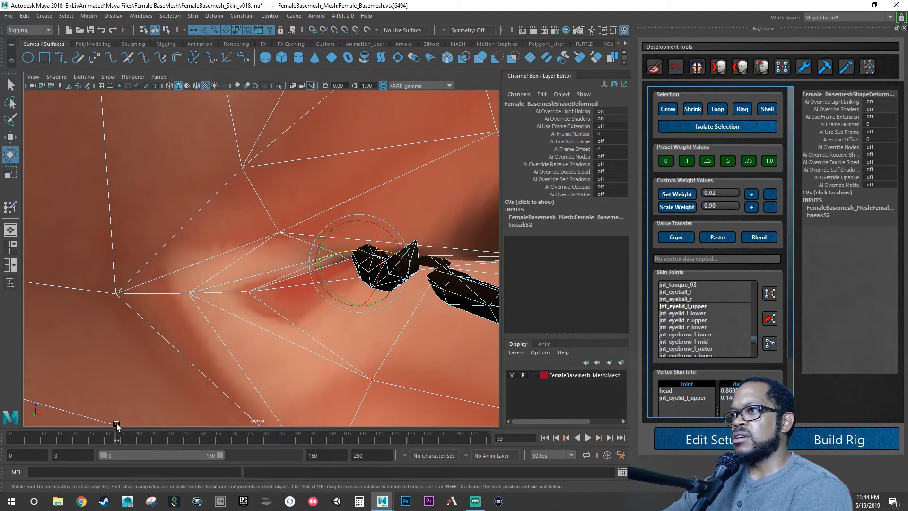
scroll(384, 286, down, 8)
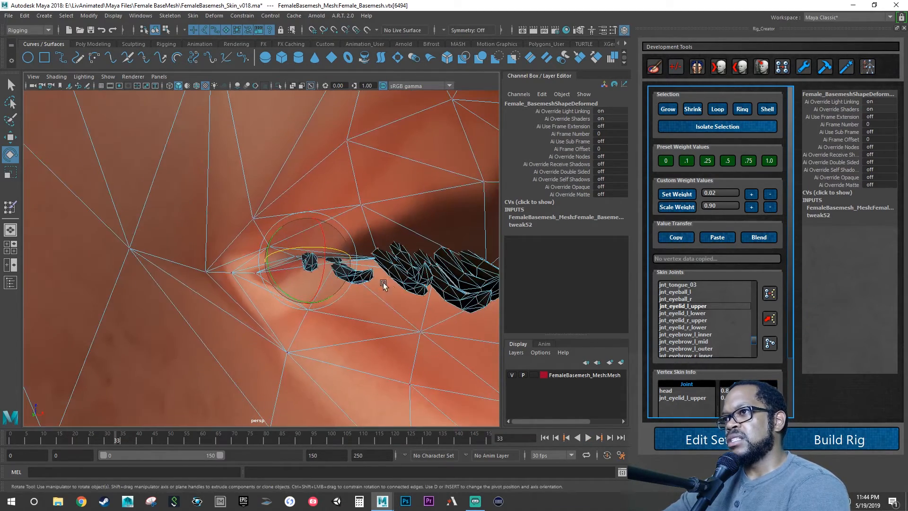
alt+middle_drag(384, 285, 246, 316)
mouse_move(246, 317)
alt+mouse_down()
mouse_move(287, 319)
mouse_move(250, 308)
mouse_move(201, 320)
mouse_move(250, 321)
mouse_move(289, 308)
mouse_move(318, 243)
mouse_move(291, 310)
mouse_move(202, 320)
mouse_move(243, 310)
alt+mouse_up()
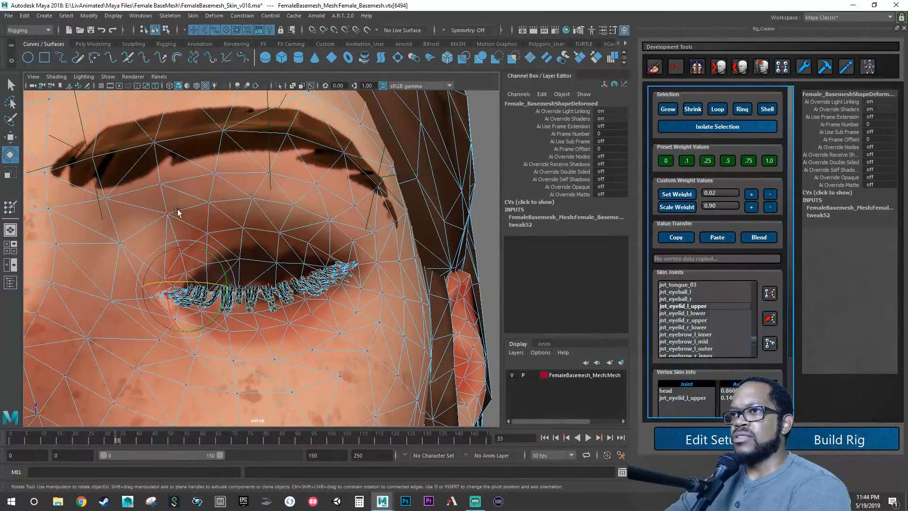
alt+drag(312, 253, 242, 266)
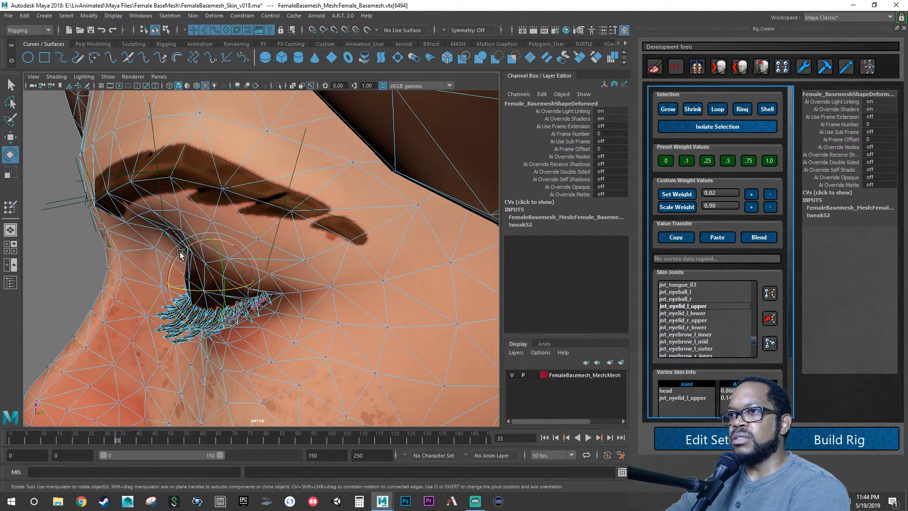
alt+drag(180, 254, 317, 267)
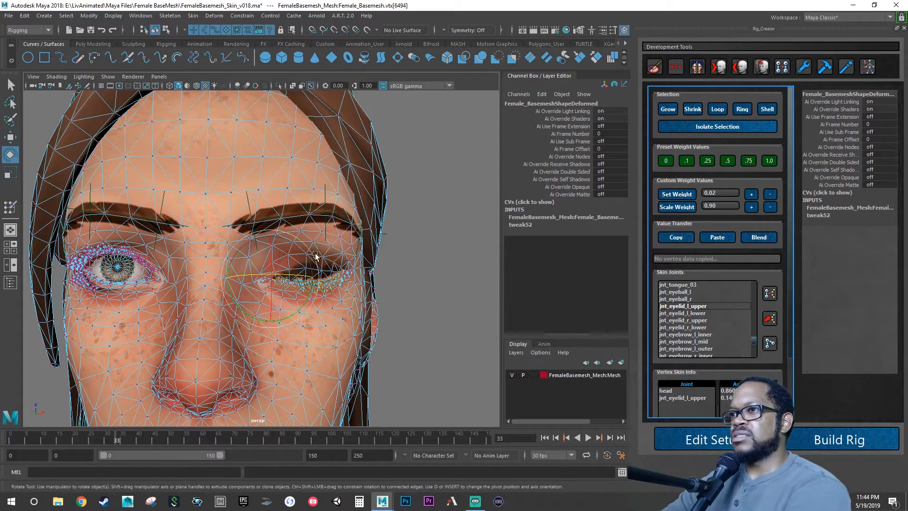
Step: Return the face mesh to object mode, clear the selection and view the closed left eye on the whole head
right_drag(302, 232, 337, 223)
alt+drag(383, 286, 298, 366)
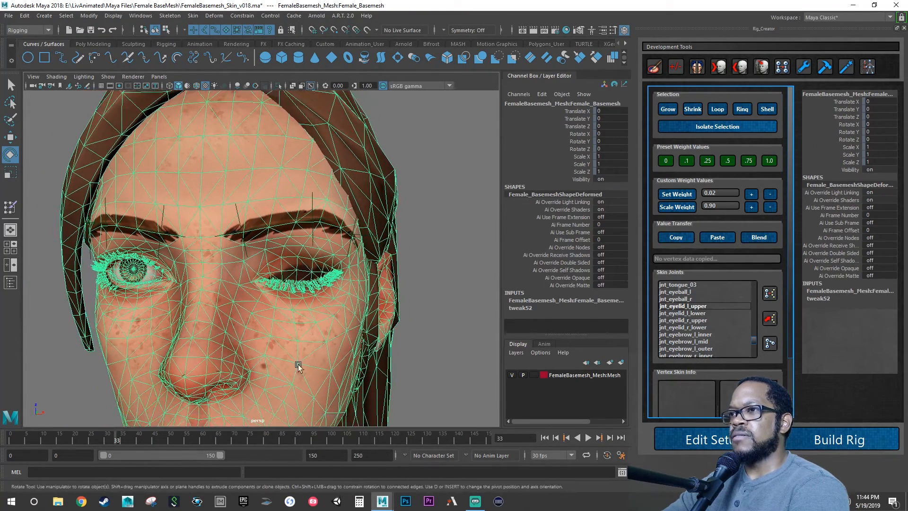
click(419, 206)
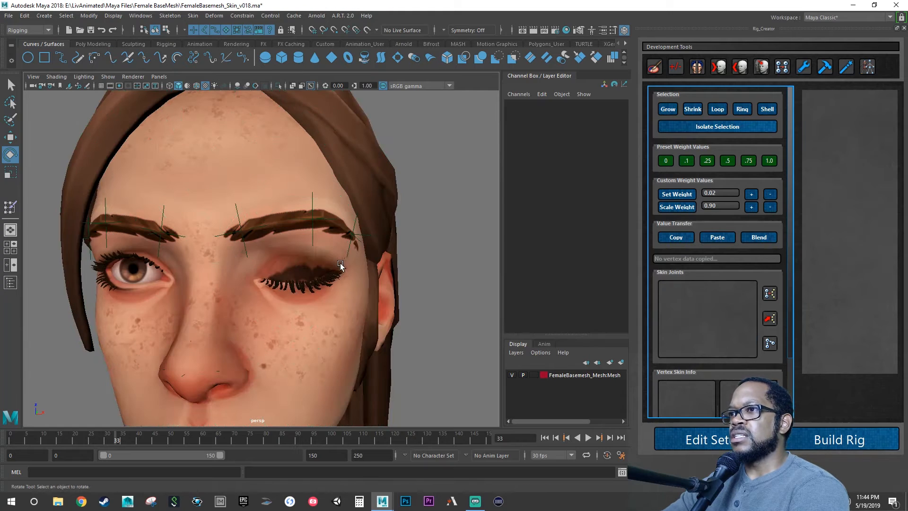
alt+right_drag(205, 303, 151, 309)
alt+drag(190, 310, 198, 313)
alt+right_drag(292, 311, 213, 300)
alt+drag(214, 301, 222, 305)
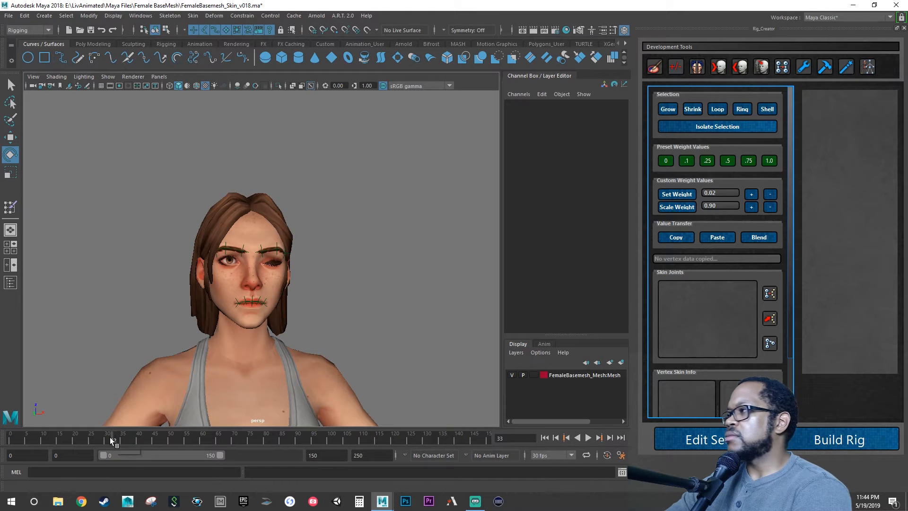
Step: Review the blink between the closed pose and frame 0 from front and three-quarter views
key(alt+v)
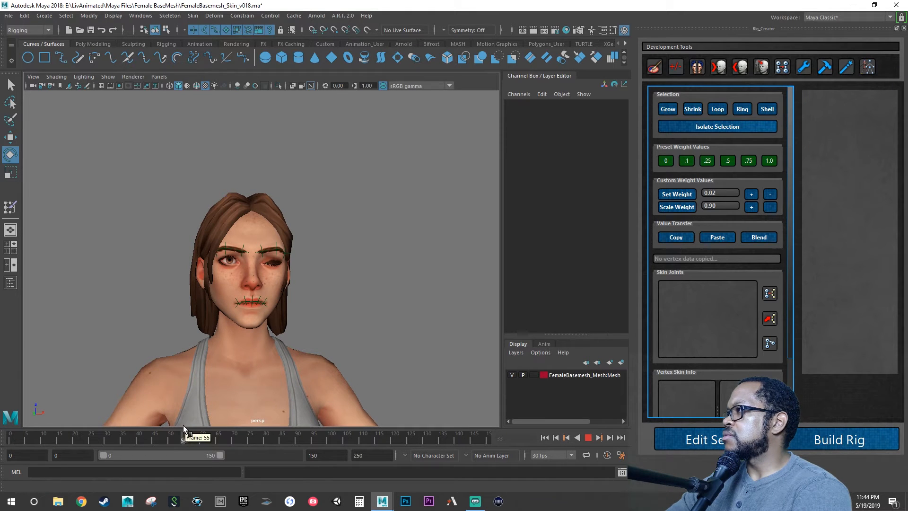
drag(180, 402, 4, 407)
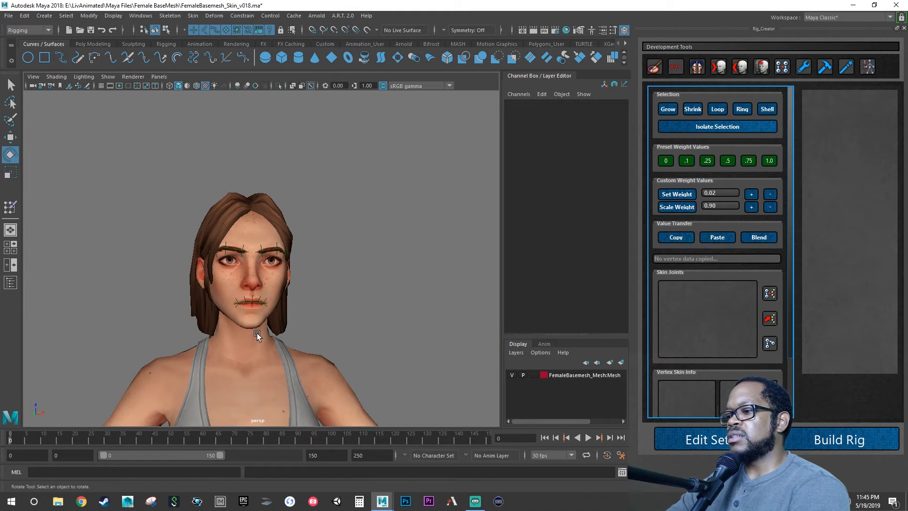
mouse_move(285, 334)
alt+mouse_down()
mouse_move(238, 330)
mouse_move(298, 330)
alt+mouse_up()
key(ctrl+z)
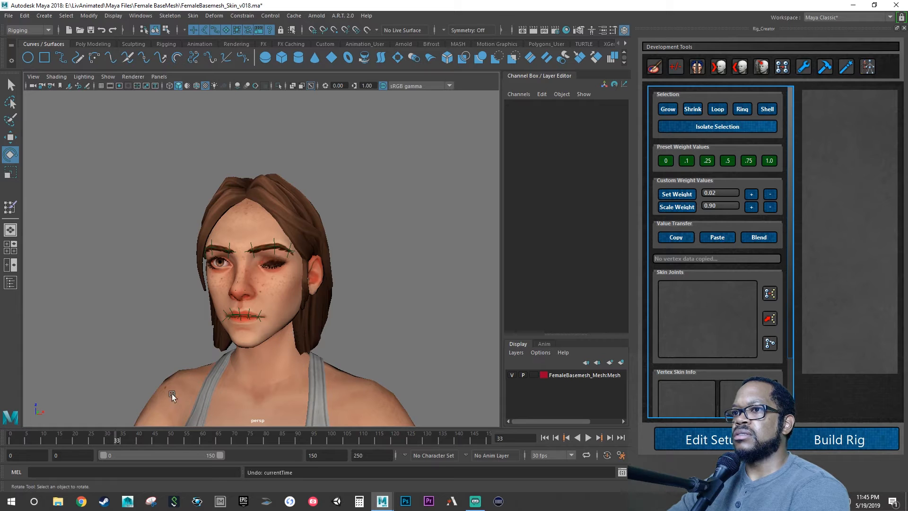
drag(112, 439, 2, 401)
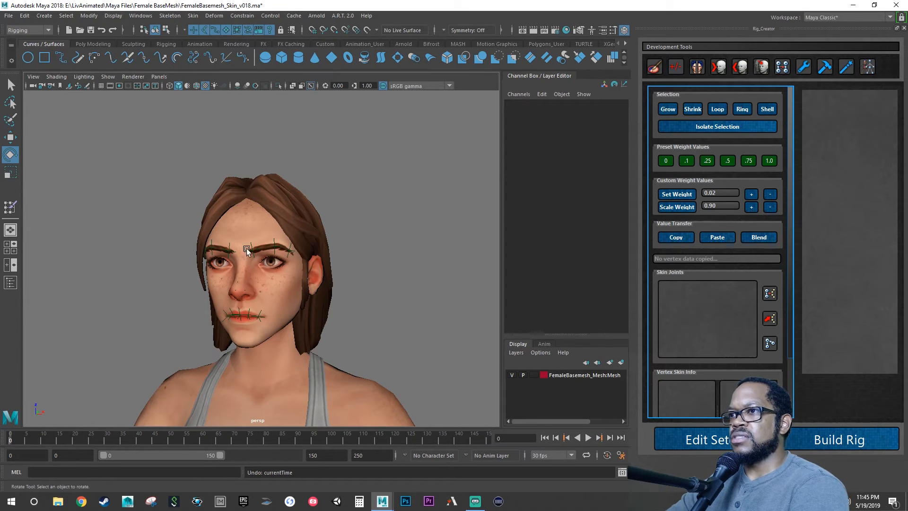
scroll(333, 262, up, 5)
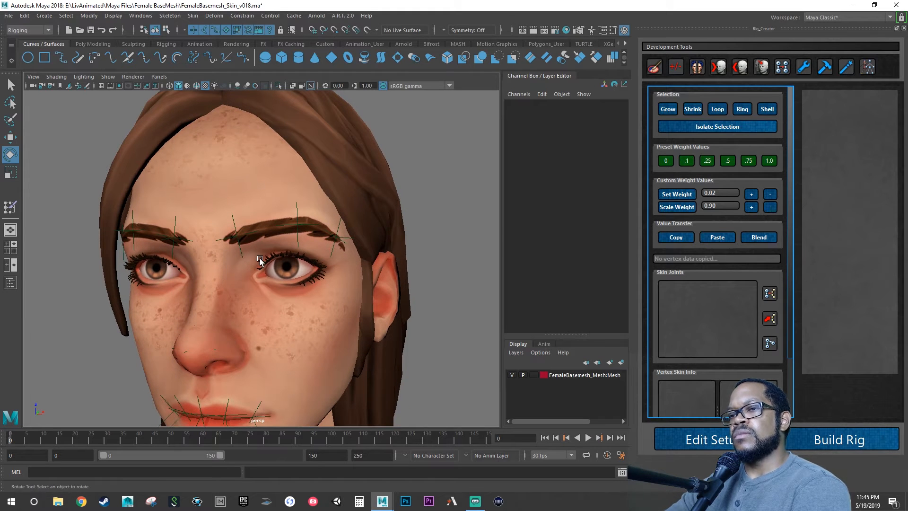
alt+drag(142, 245, 128, 244)
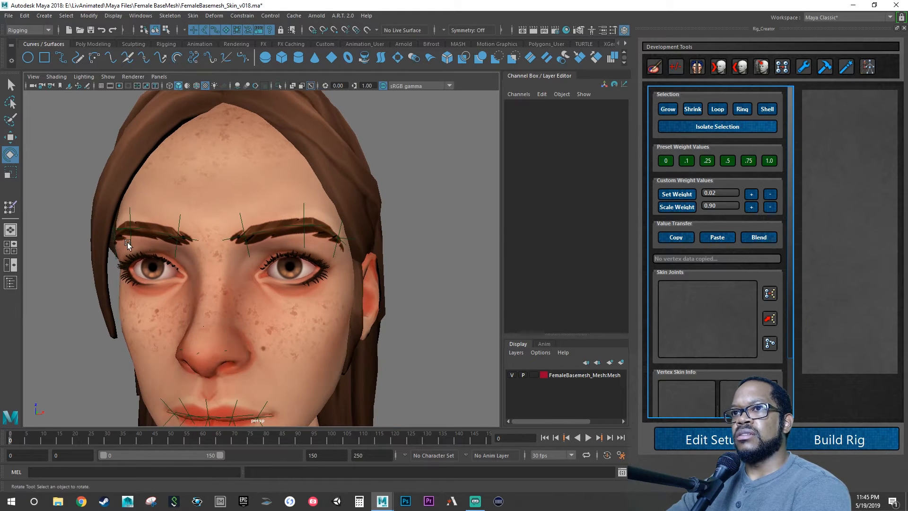
Step: Show the Outliner, select the joint jnt_eyeball_l and key it at frame 0
click(8, 282)
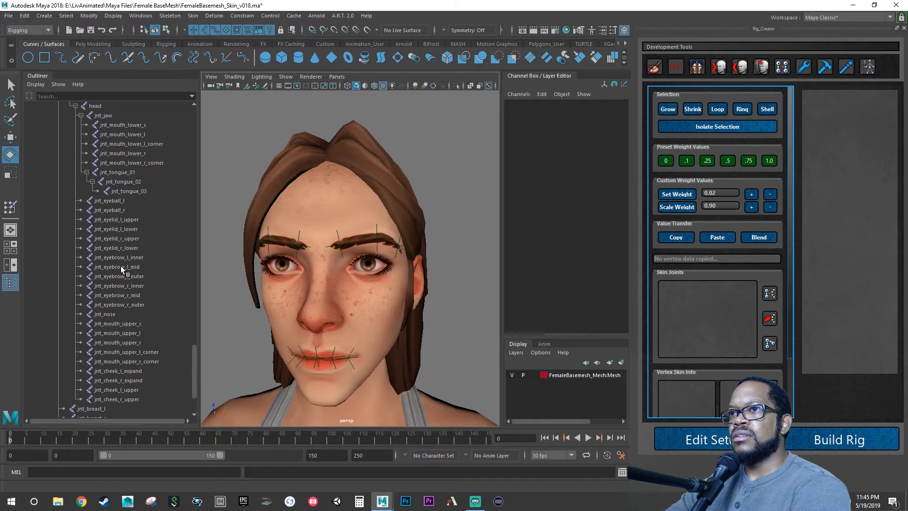
click(127, 200)
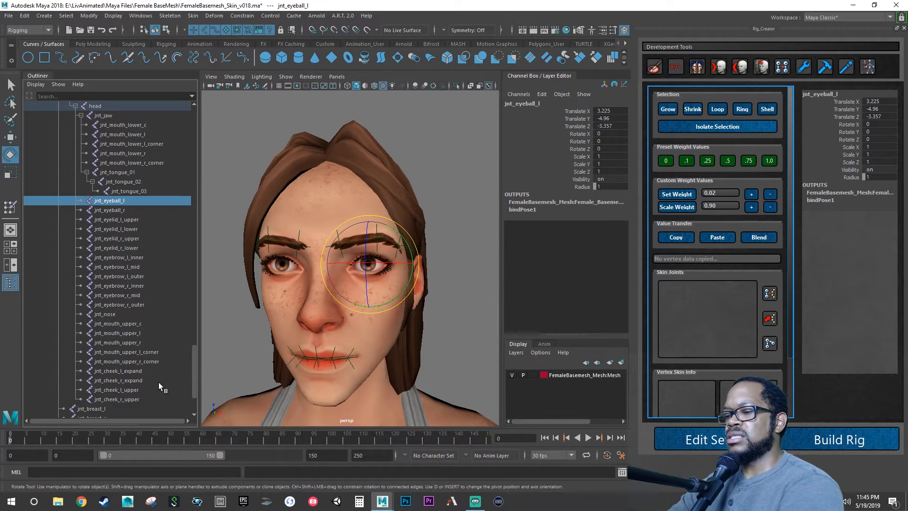
key(s)
Step: At frame 13, rotate jnt_eyeball_l about 12.27 degrees in Z, key it and check the motion through the blink
drag(9, 440, 54, 440)
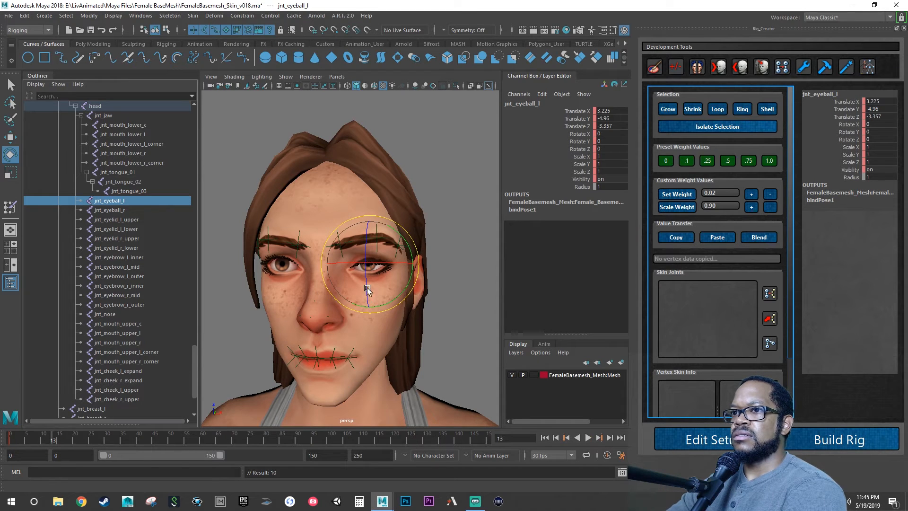
drag(367, 285, 365, 282)
key(s)
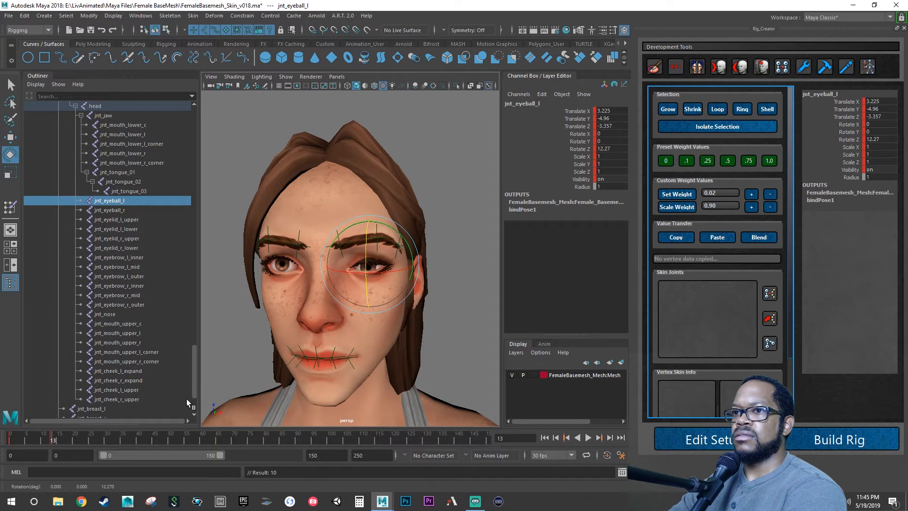
key(alt+v)
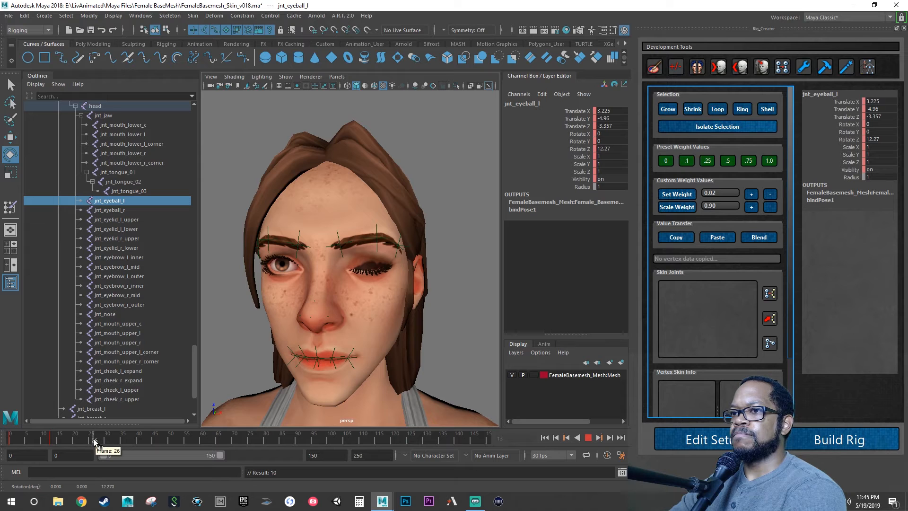
Step: At frame 30, rotate jnt_eyeball_l to about 20.5 degrees in Z, key it and play back the blink
key(alt+v)
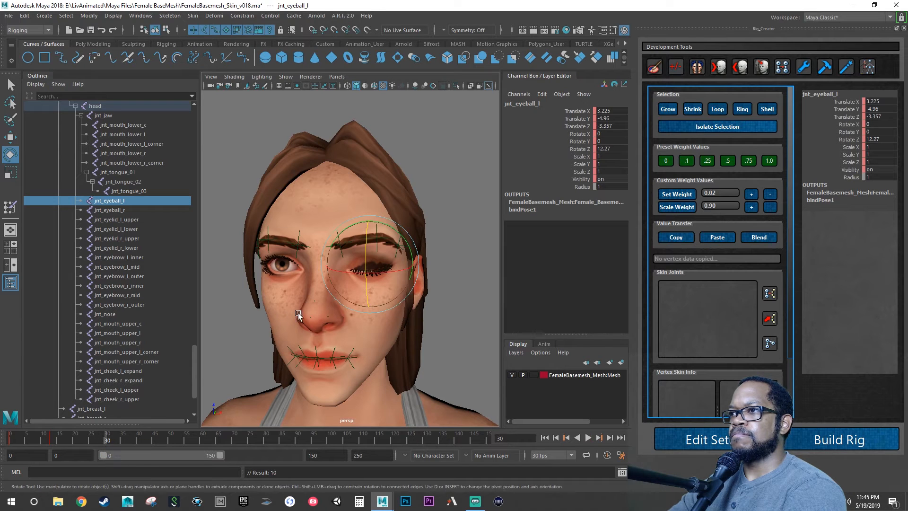
drag(367, 258, 368, 261)
key(alt+v)
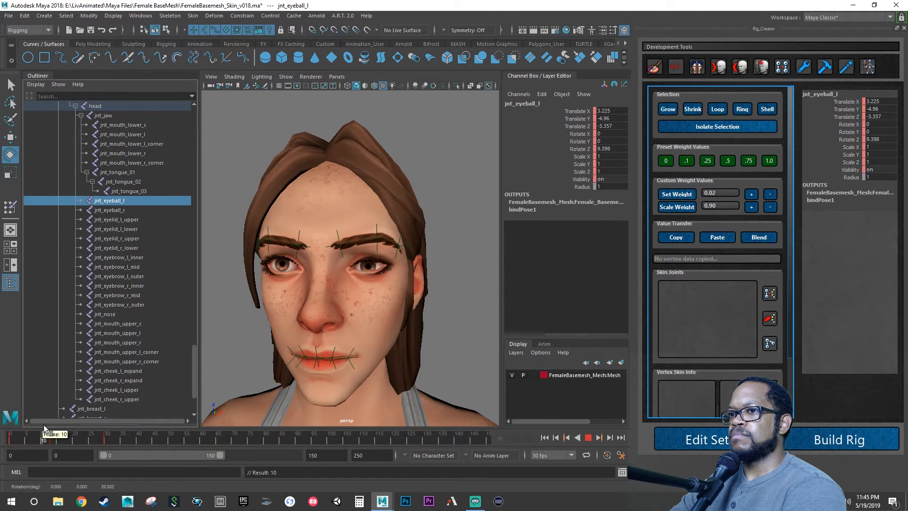
Step: Re-key the Z rotation of jnt_eyeball_l at about -5.39 degrees on frame 13 and 6.4 degrees on frame 30, and scrub back to frame 0
drag(53, 442, 51, 444)
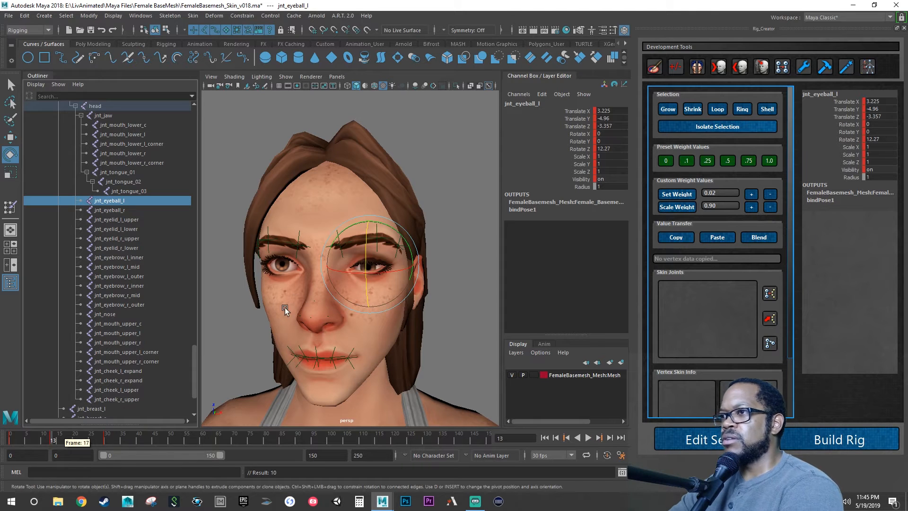
drag(366, 244, 366, 234)
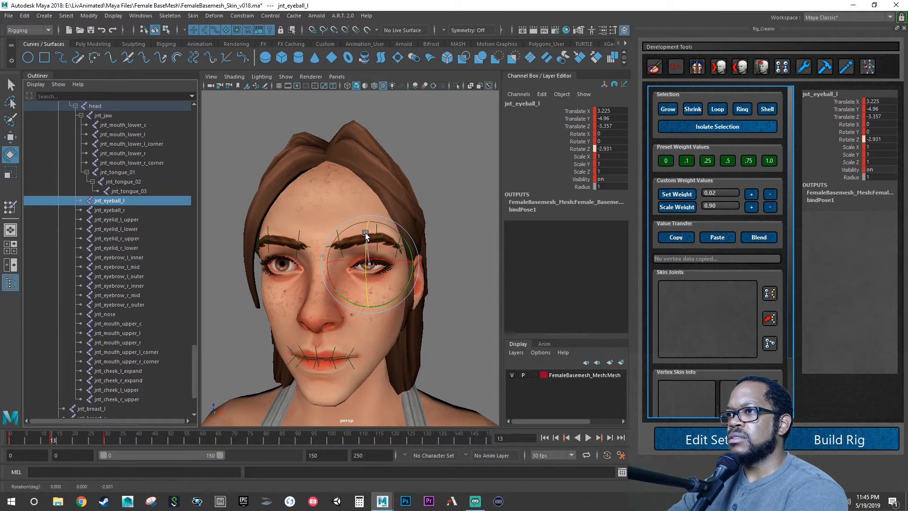
key(s)
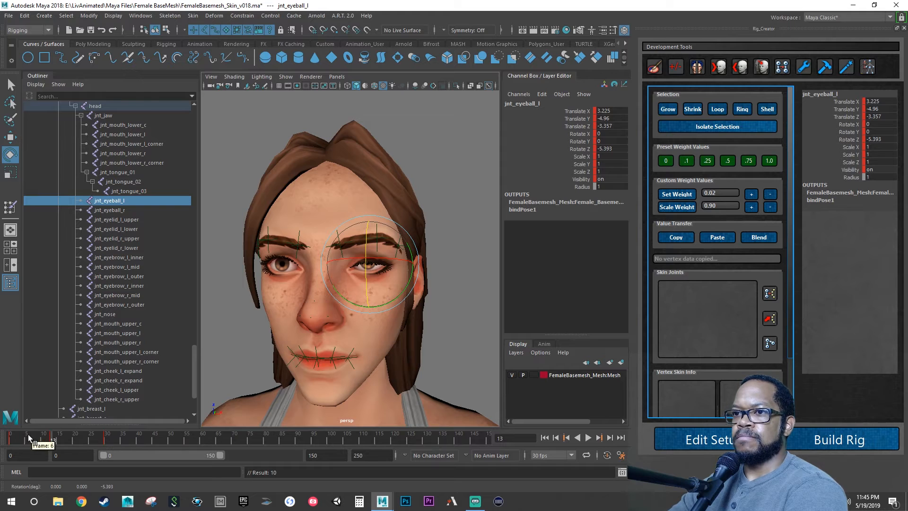
click(106, 436)
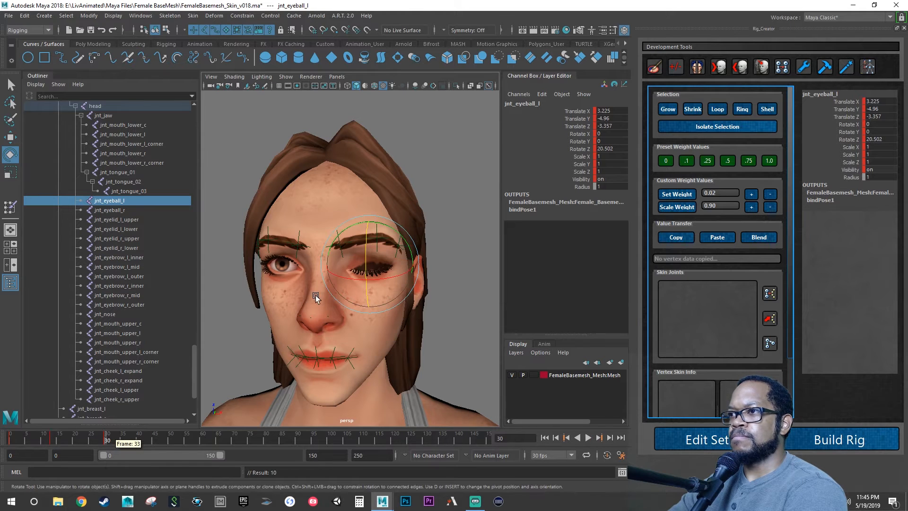
drag(366, 259, 368, 251)
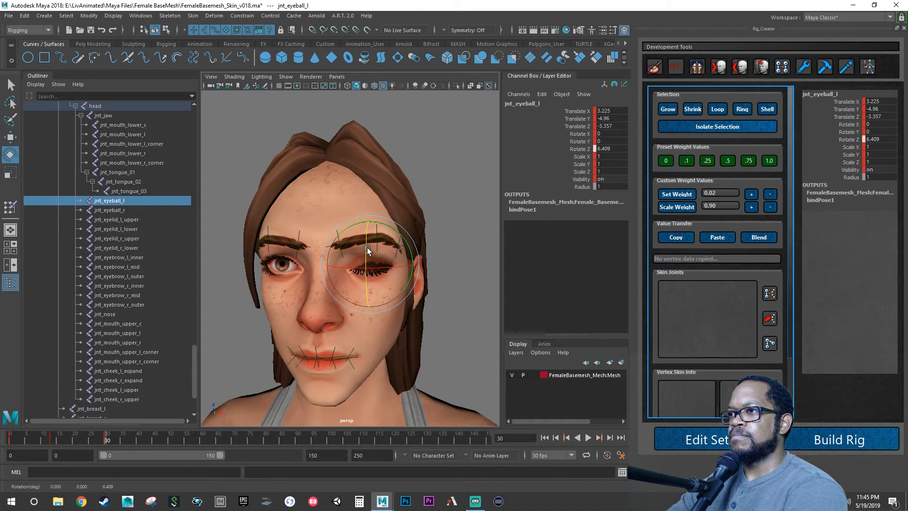
key(s)
drag(36, 436, 7, 419)
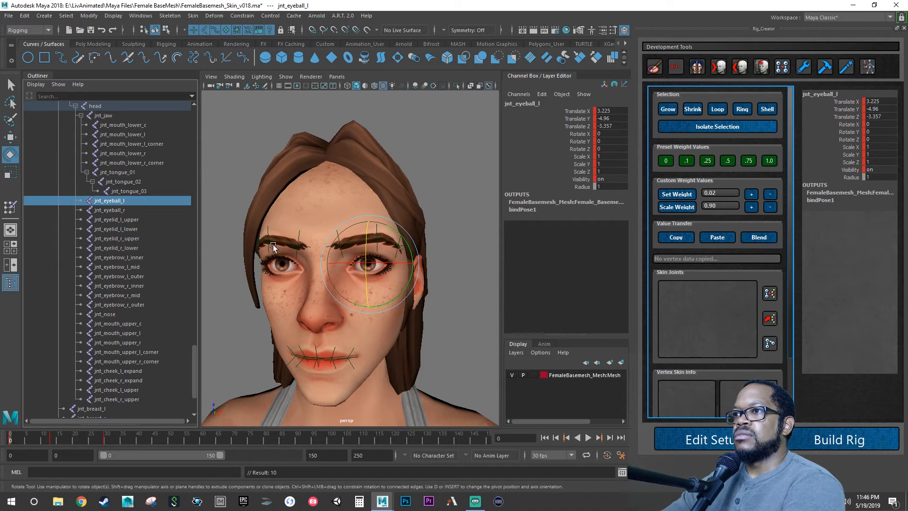
Step: Add jnt_eyelid_l_upper and jnt_eyelid_l_lower to the selected jnt_eyeball_l and delete their keys from frame 10 to 33
scroll(387, 242, up, 5)
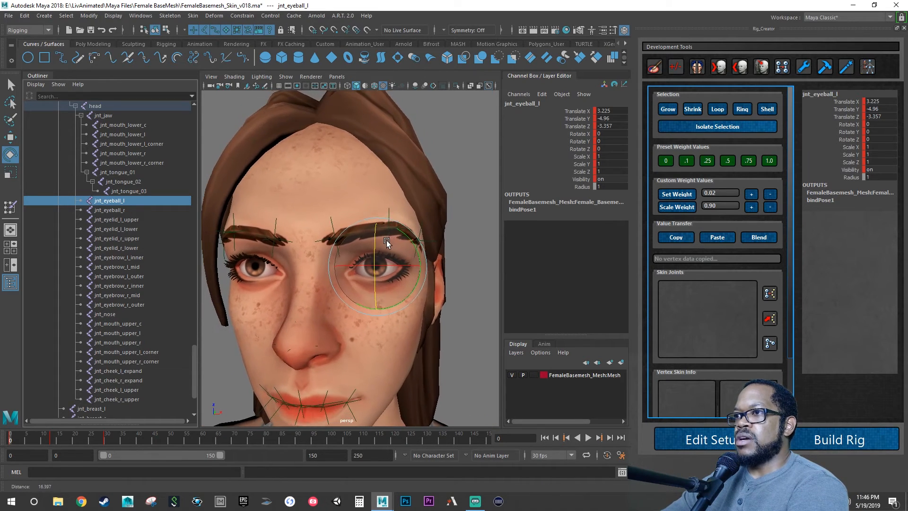
mouse_move(387, 242)
alt+mouse_down()
mouse_move(369, 242)
mouse_move(381, 240)
alt+mouse_up()
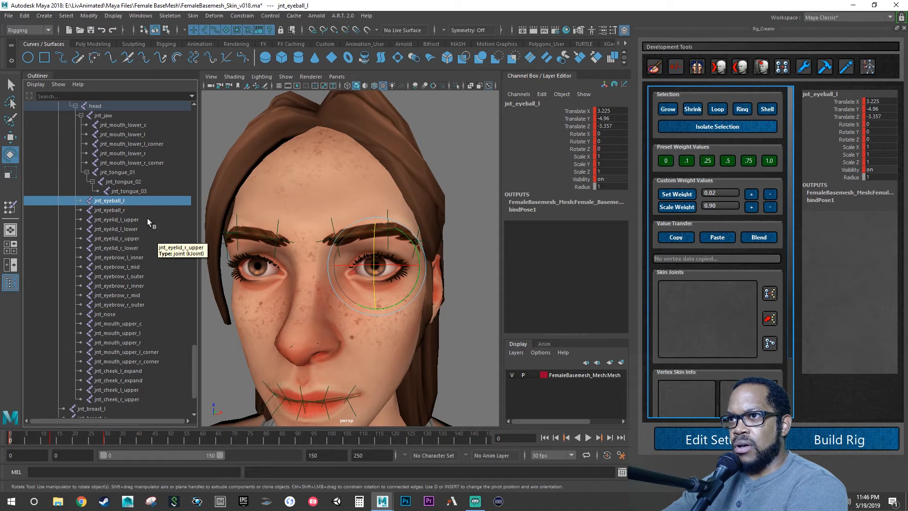
ctrl+click(131, 220)
ctrl+click(129, 230)
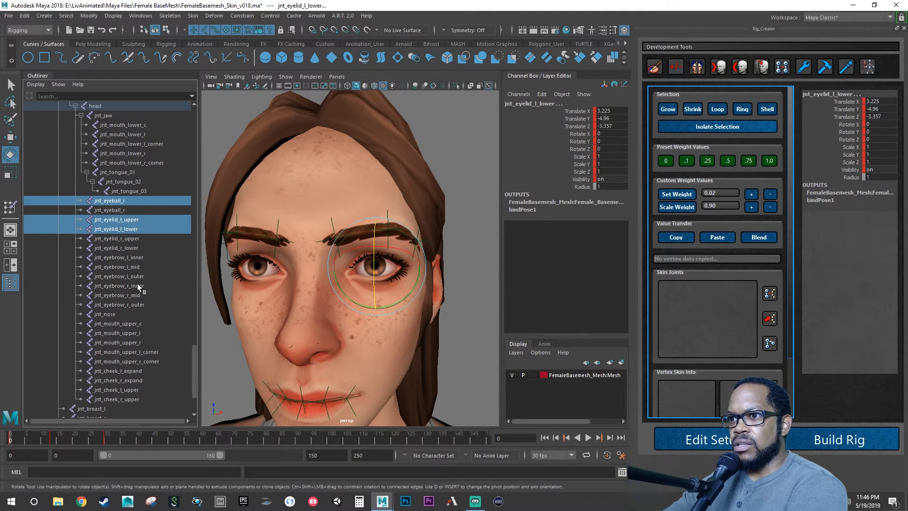
click(109, 437)
click(109, 439)
shift+drag(111, 440, 40, 440)
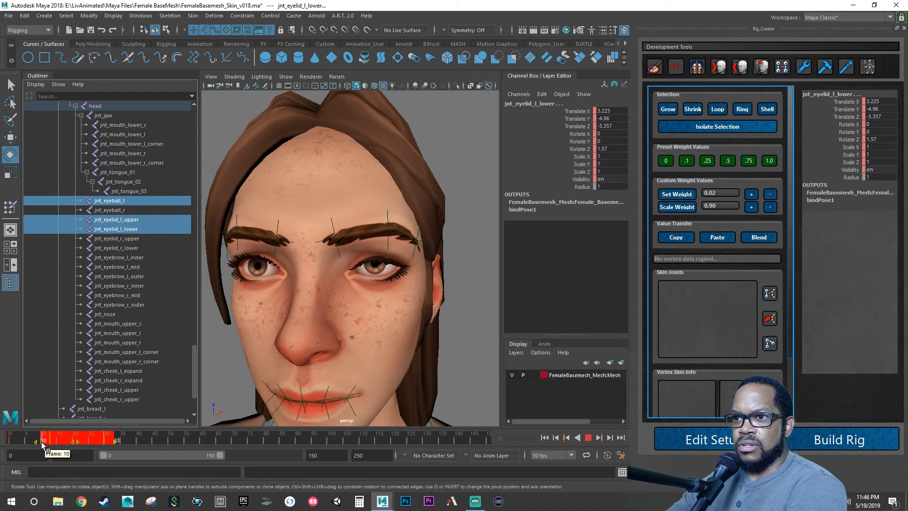
right_click(88, 438)
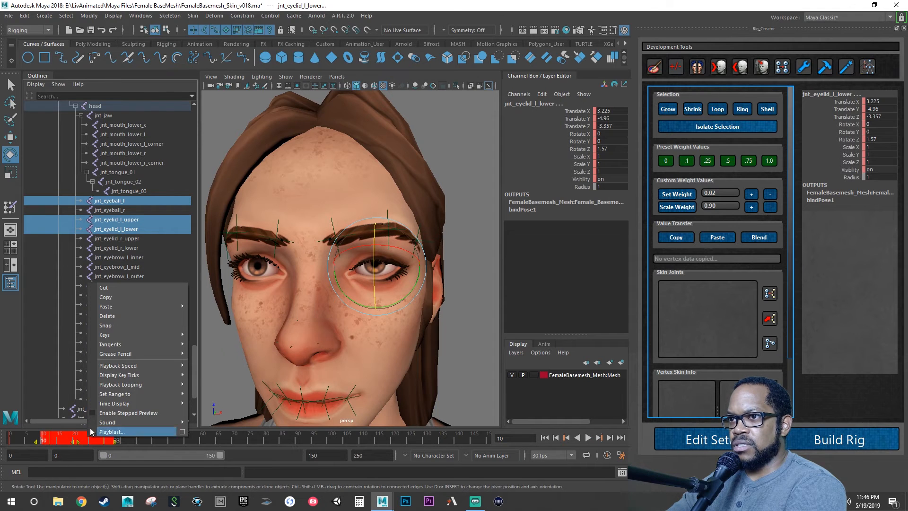
click(117, 316)
Step: Delete the frame 0 key of the left eyeball and eyelid joints and scrub the timeline to check for leftover animation
click(11, 439)
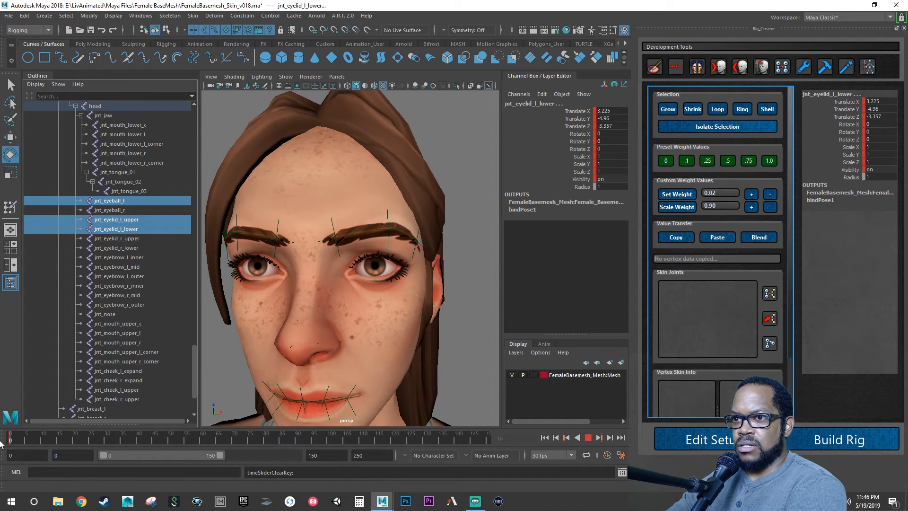
right_click(15, 438)
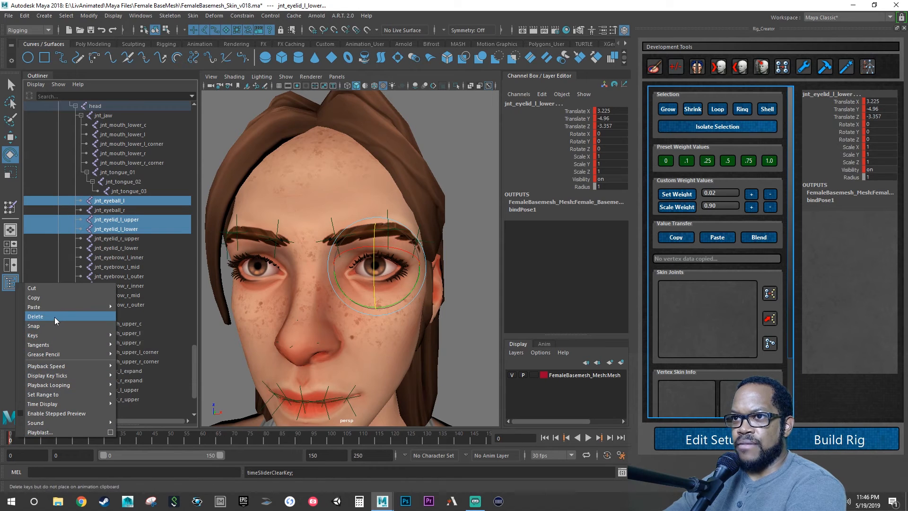
click(55, 316)
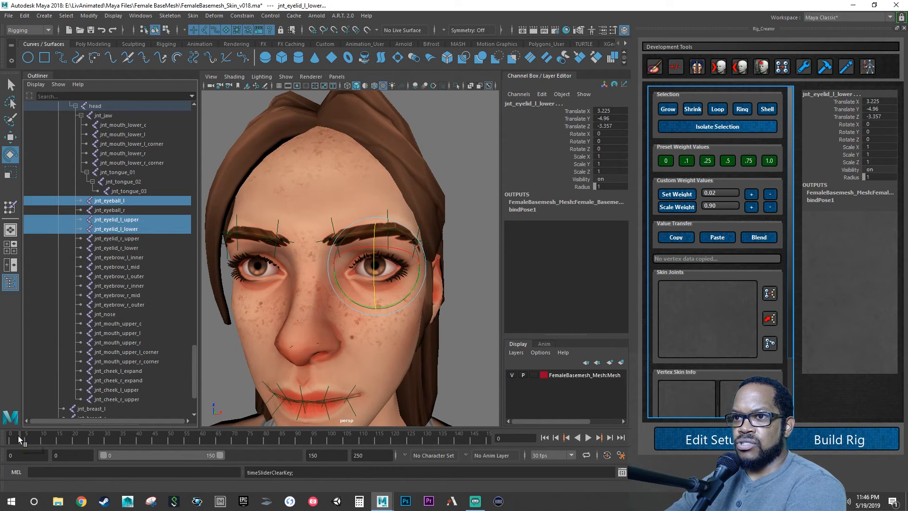
key(alt+v)
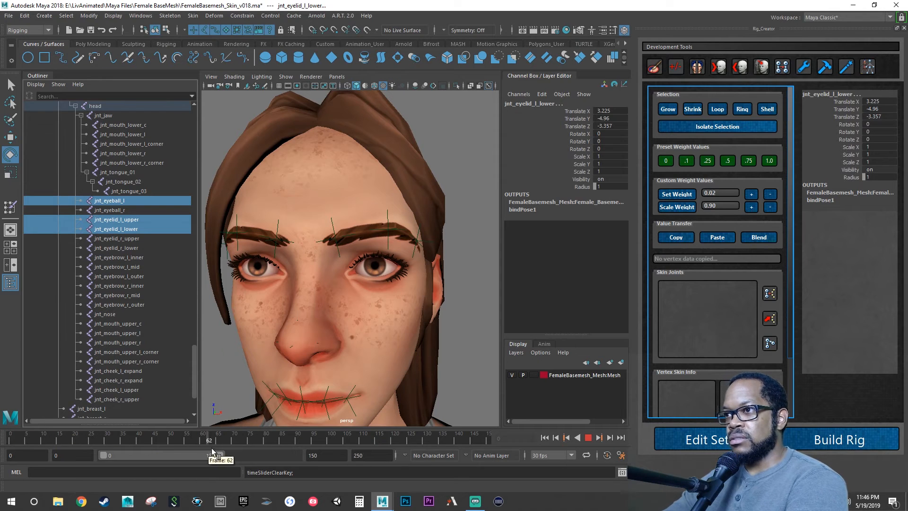
drag(239, 454, 8, 438)
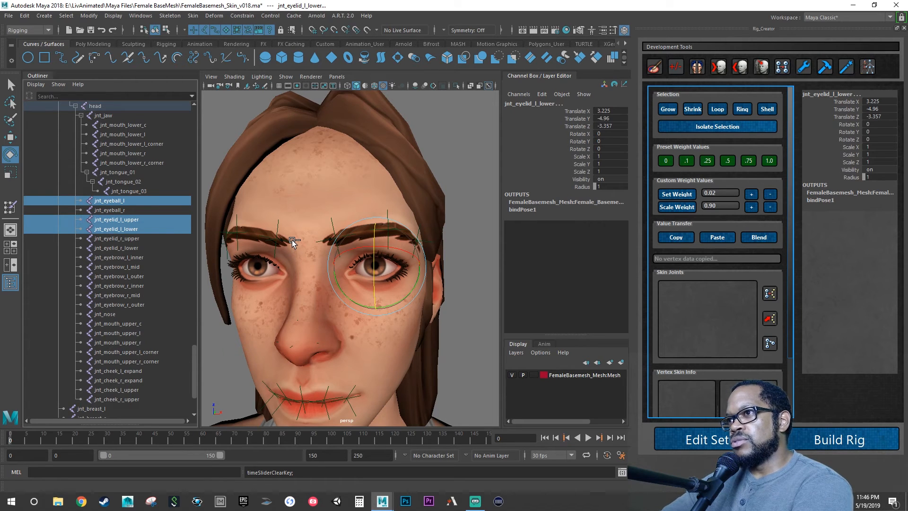
Step: Hide the Outliner, switch the face mesh to vertex mode and frame both eyes from the front
click(11, 283)
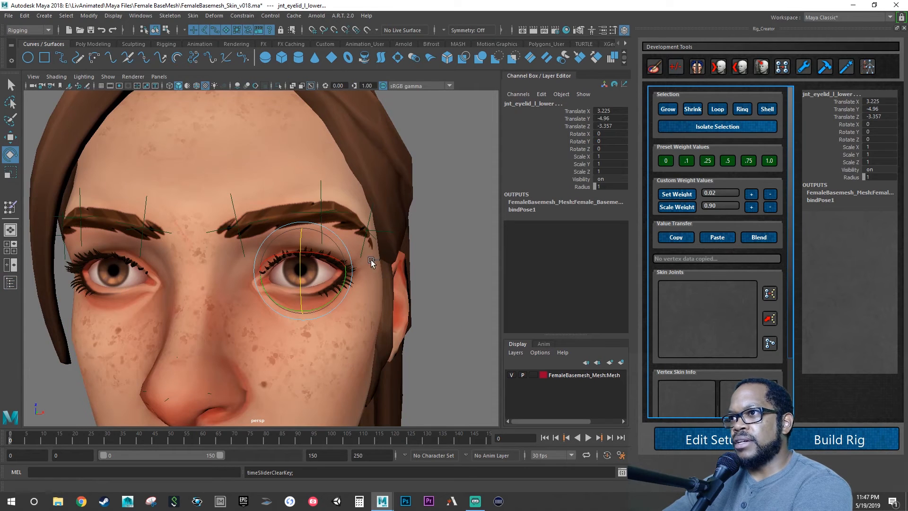
click(382, 296)
right_click(382, 297)
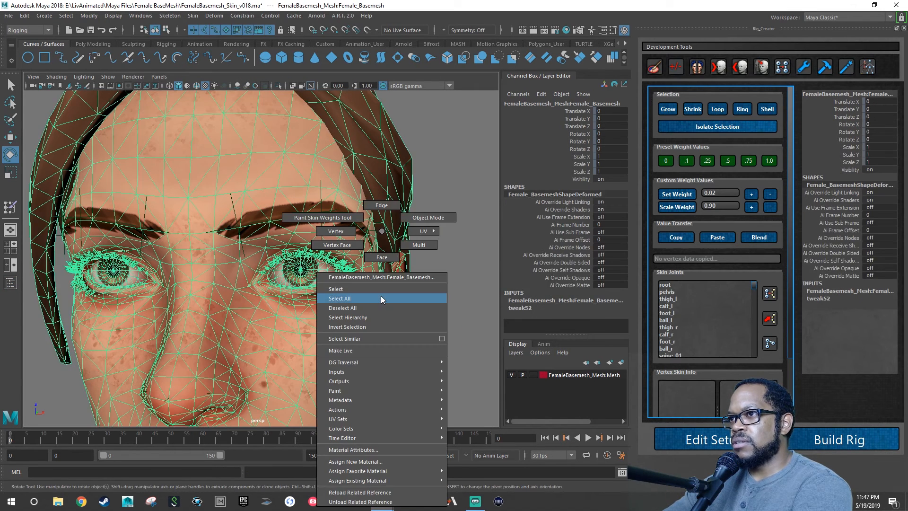
click(338, 232)
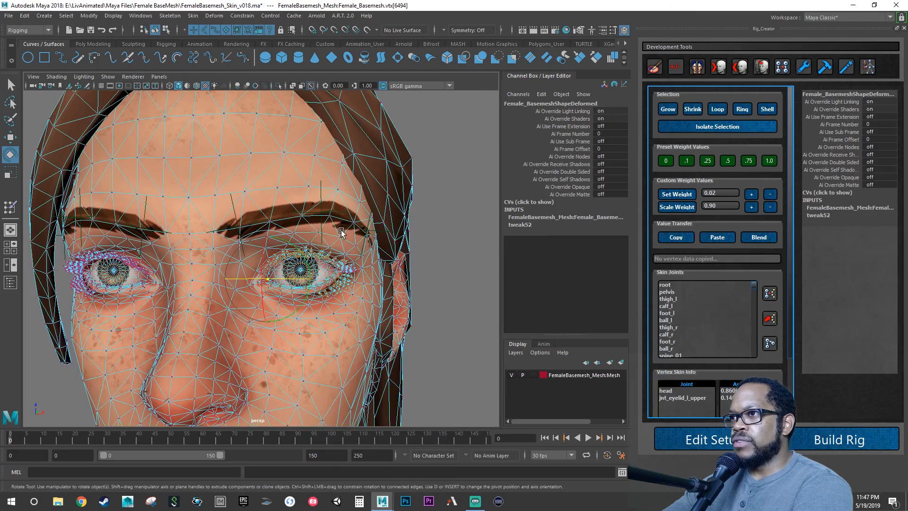
alt+drag(292, 227, 294, 257)
alt+right_drag(294, 257, 349, 254)
alt+drag(350, 253, 310, 244)
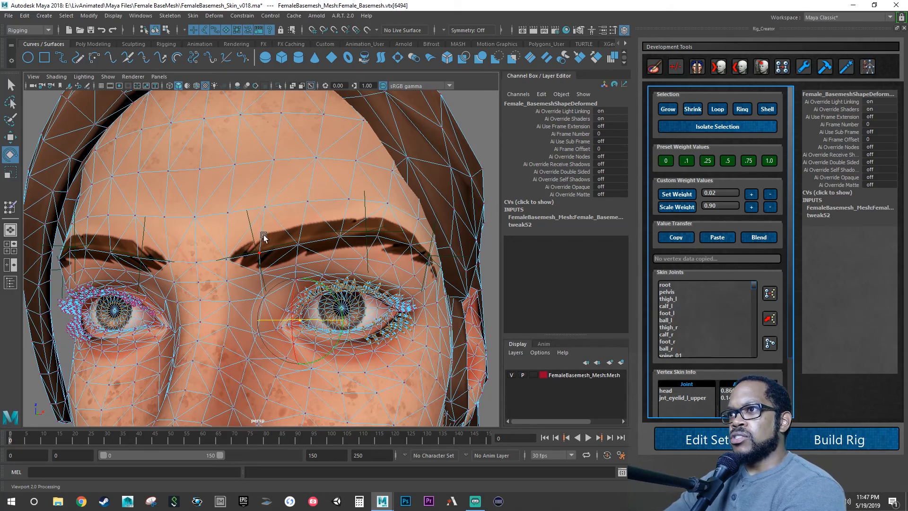
alt+drag(270, 233, 291, 227)
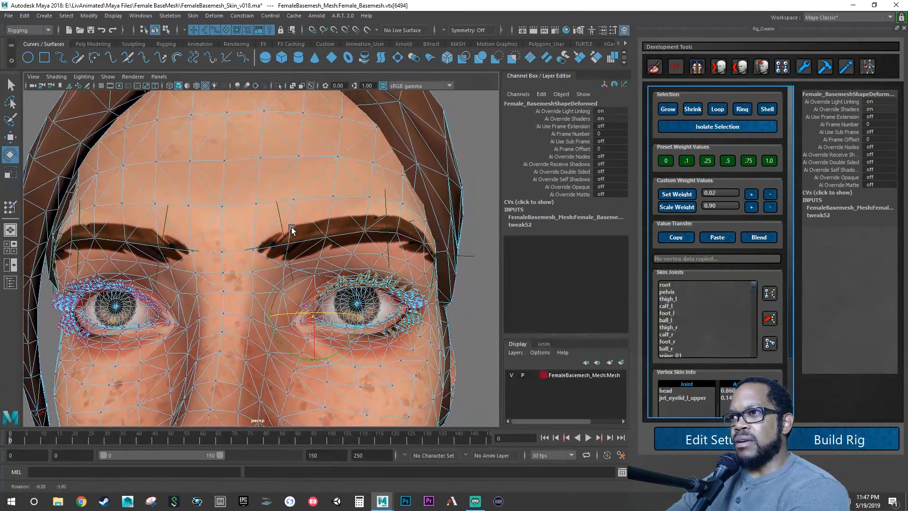